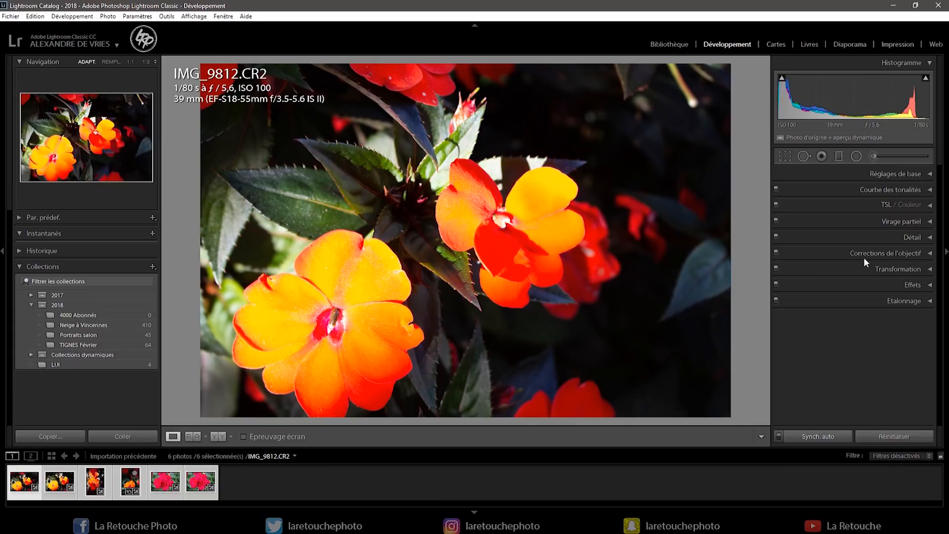
Remove chromatic aberration and enable the lens profile correction on all six selected photos
{"action": "left_click", "coordinate": [874, 253]}
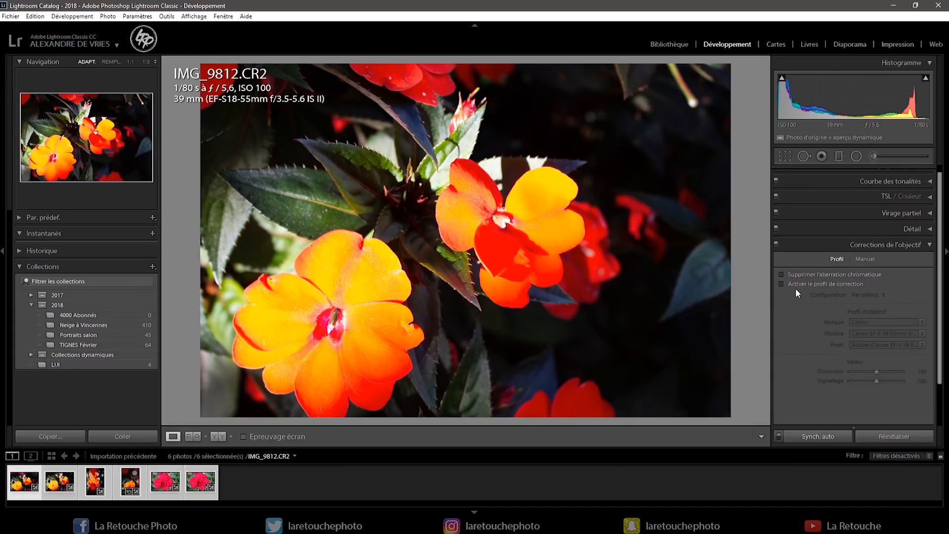
{"action": "left_click", "coordinate": [797, 278]}
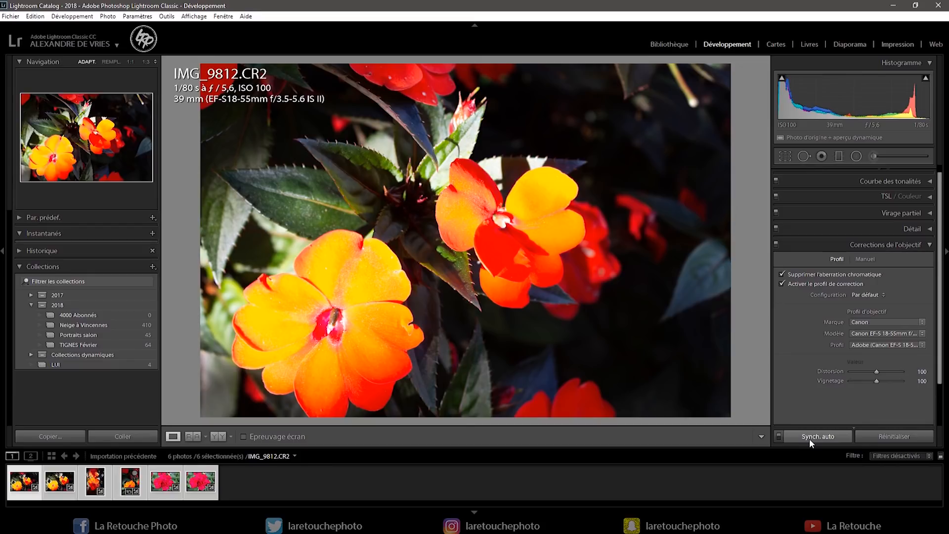
{"action": "left_click", "coordinate": [923, 244]}
Check the lens correction settings on photos IMG_9815 and IMG_9822
{"action": "left_click", "coordinate": [130, 482]}
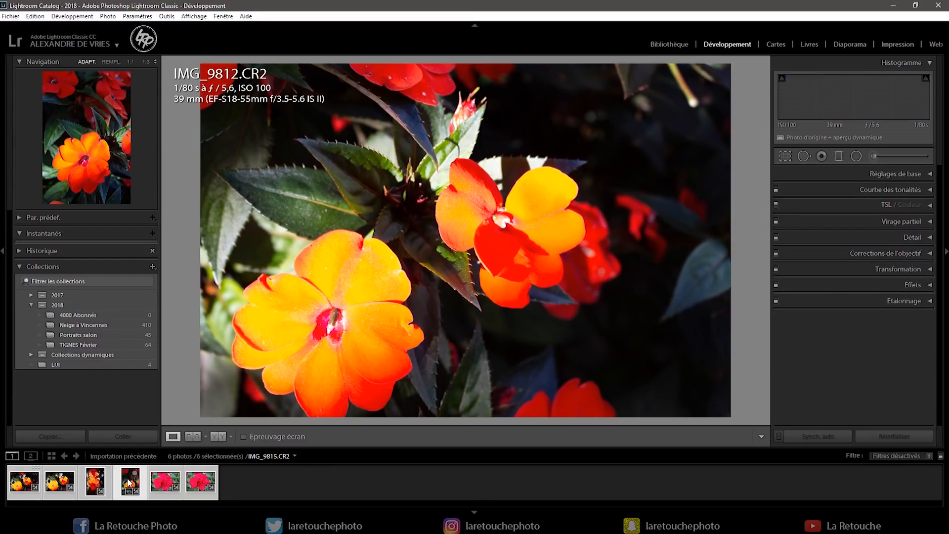
{"action": "left_click", "coordinate": [128, 482]}
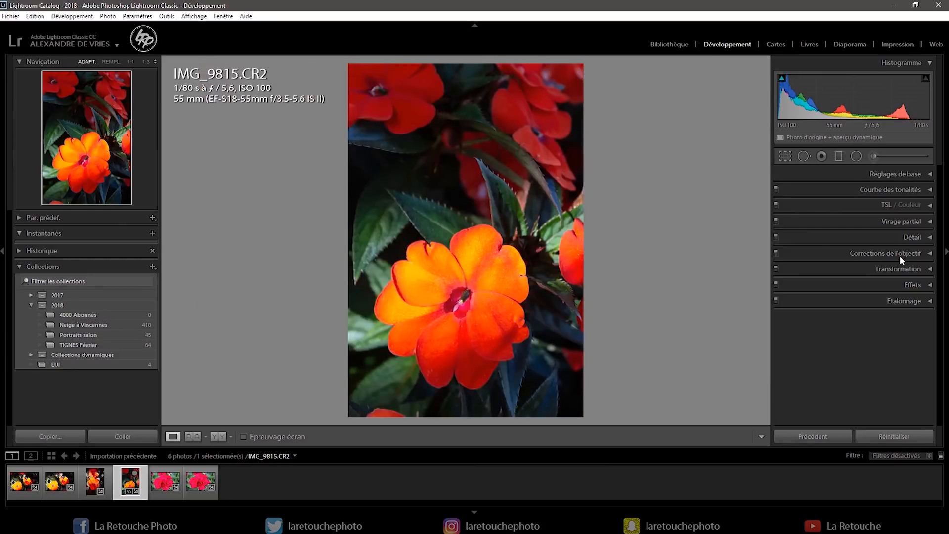
{"action": "left_click", "coordinate": [897, 251]}
{"action": "left_click", "coordinate": [898, 244]}
{"action": "left_click", "coordinate": [165, 482]}
{"action": "left_click", "coordinate": [896, 253]}
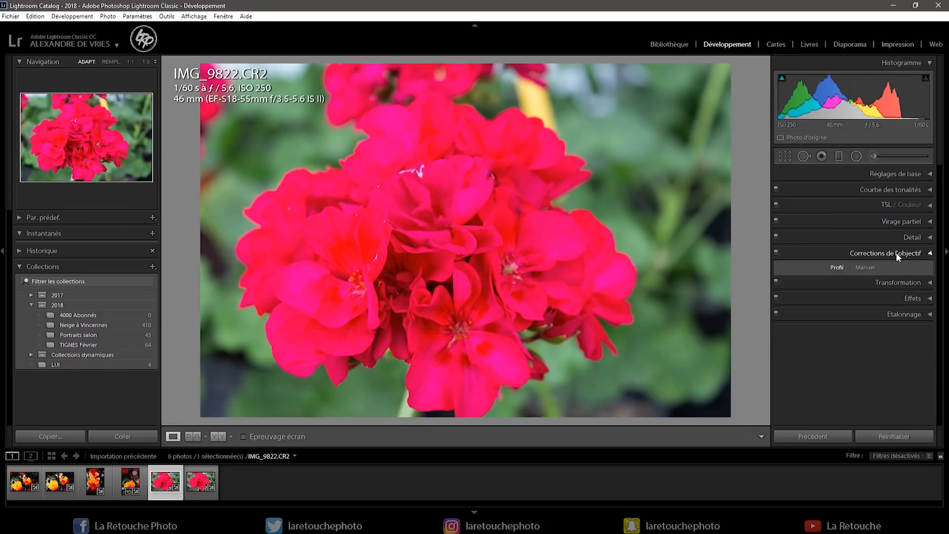
{"action": "left_click", "coordinate": [894, 244]}
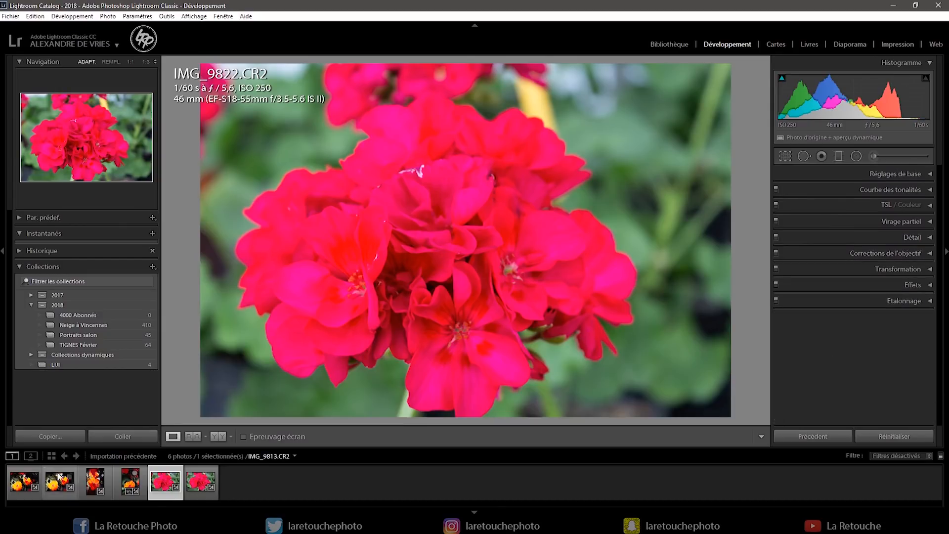
Examine the sharpness and flower centres of the orange flower photos IMG_9812 to IMG_9815
{"action": "left_click", "coordinate": [24, 482]}
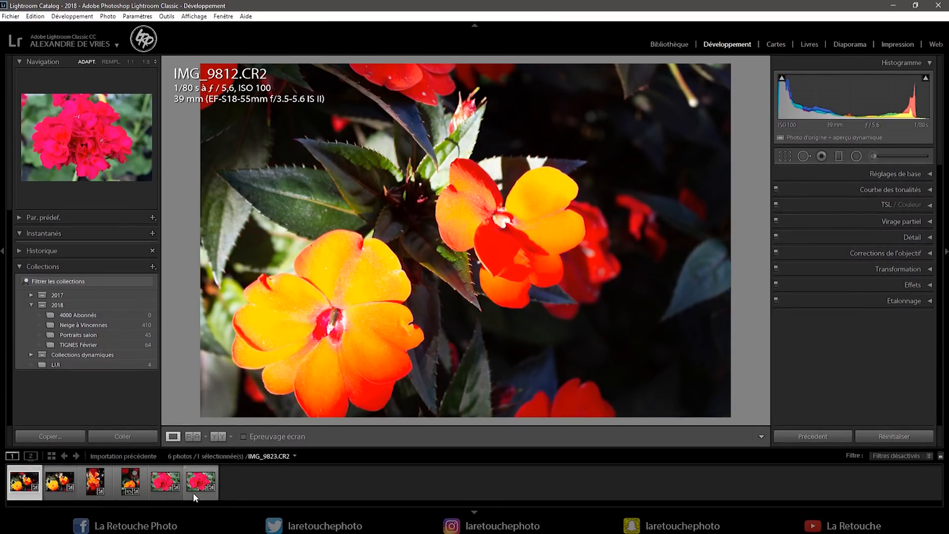
{"action": "left_click", "coordinate": [330, 317]}
{"action": "left_click_drag", "start_coordinate": [351, 331], "coordinate": [413, 229]}
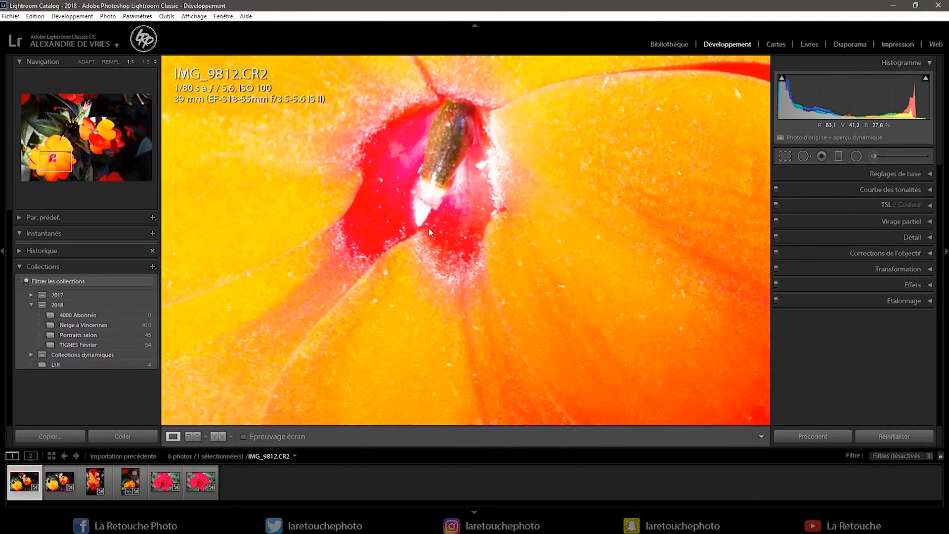
{"action": "left_click", "coordinate": [429, 231]}
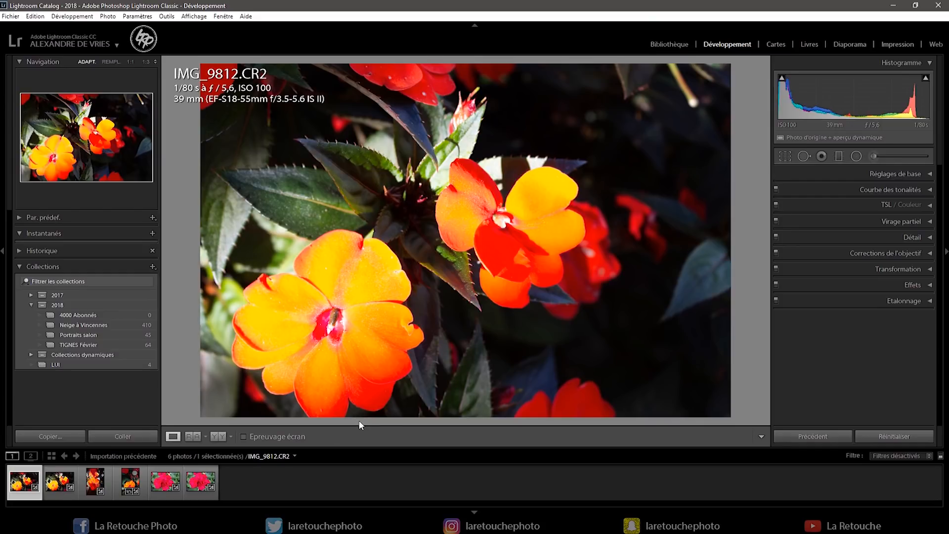
{"action": "left_click", "coordinate": [58, 483]}
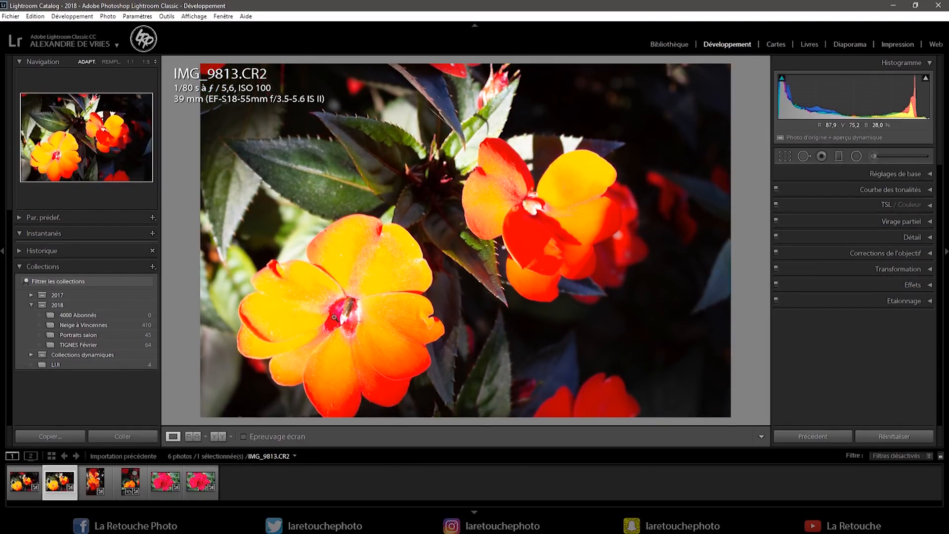
{"action": "left_click", "coordinate": [340, 317]}
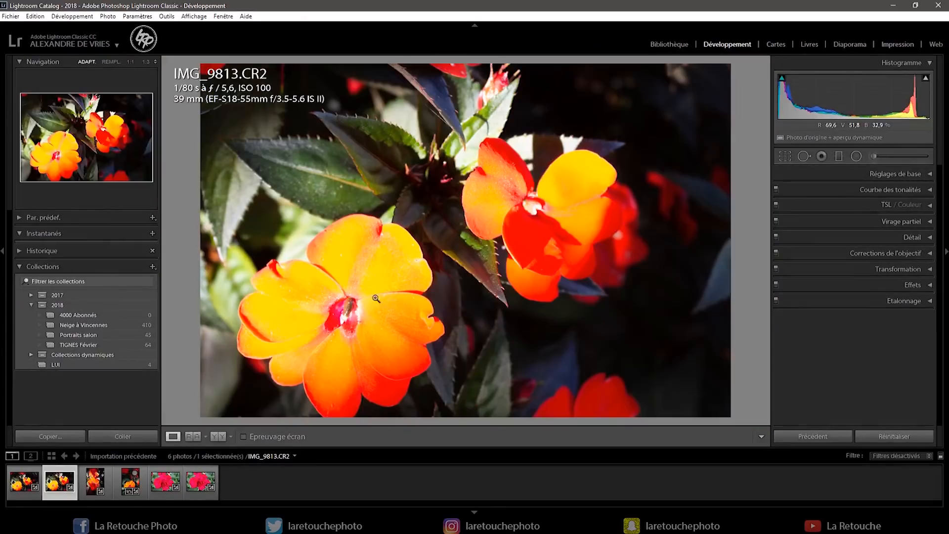
{"action": "left_click", "coordinate": [384, 295]}
{"action": "left_click", "coordinate": [95, 484]}
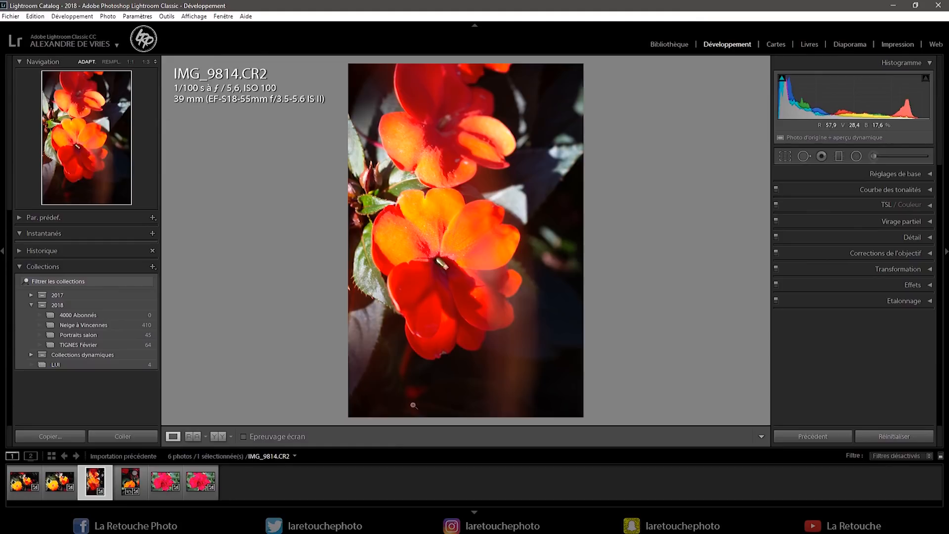
{"action": "left_click", "coordinate": [128, 487]}
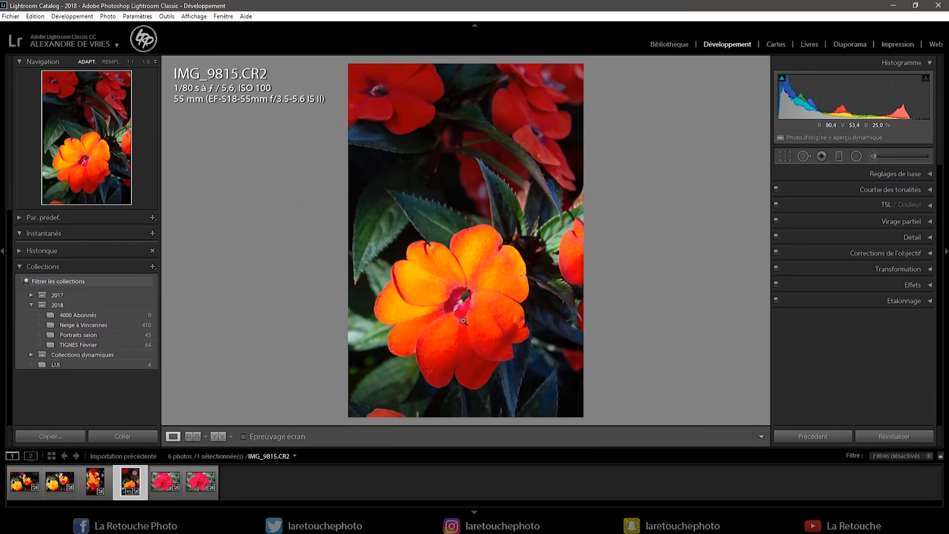
{"action": "left_click", "coordinate": [457, 306]}
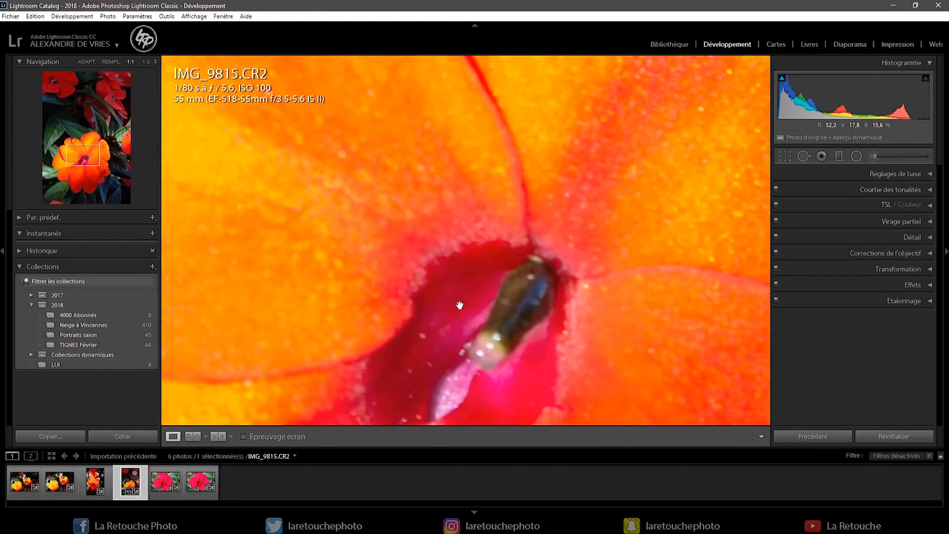
{"action": "left_click", "coordinate": [459, 305]}
Examine the pink flower photos IMG_9822 and IMG_9823, inspecting the petal details of IMG_9823 at 1:1
{"action": "left_click", "coordinate": [173, 478]}
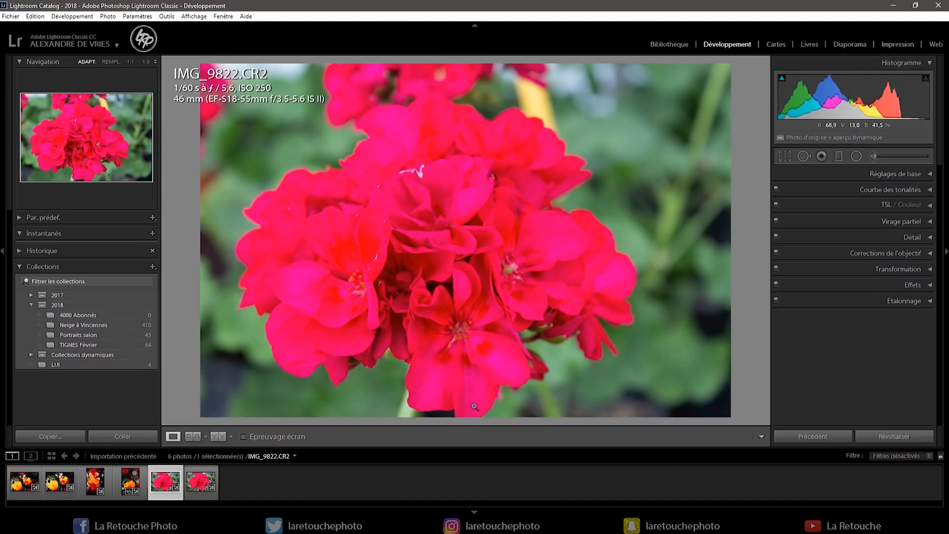
{"action": "left_click", "coordinate": [200, 485]}
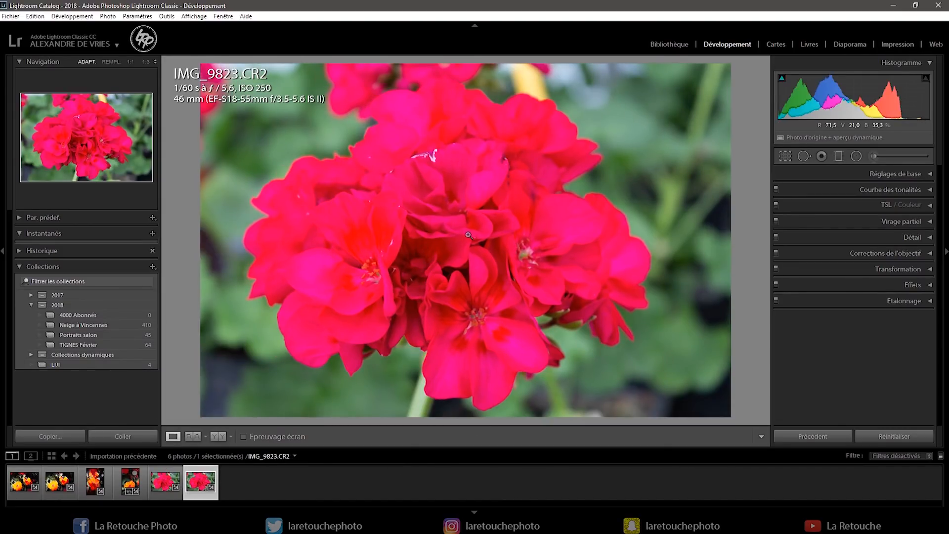
{"action": "left_click", "coordinate": [433, 157]}
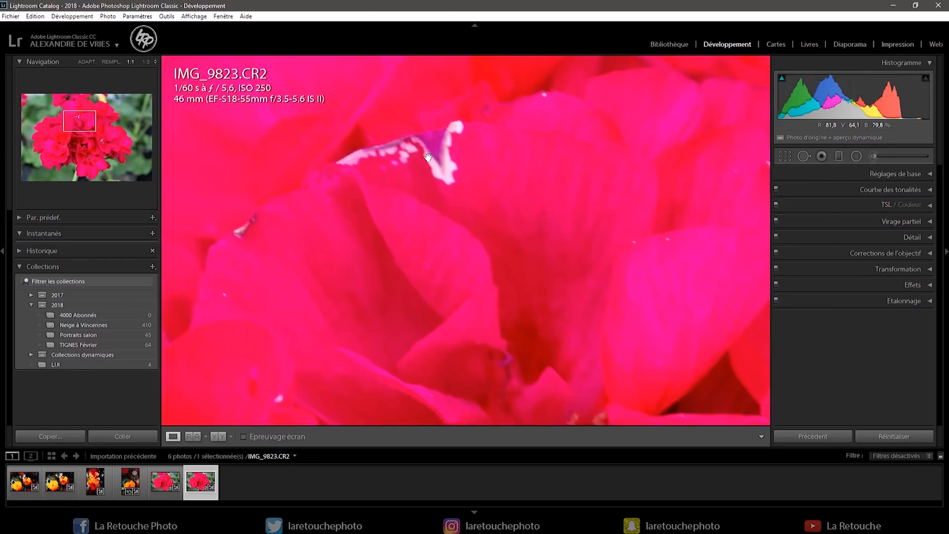
{"action": "left_click_drag", "start_coordinate": [486, 303], "coordinate": [588, 267]}
{"action": "left_click_drag", "start_coordinate": [649, 248], "coordinate": [526, 320]}
{"action": "left_click", "coordinate": [443, 172]}
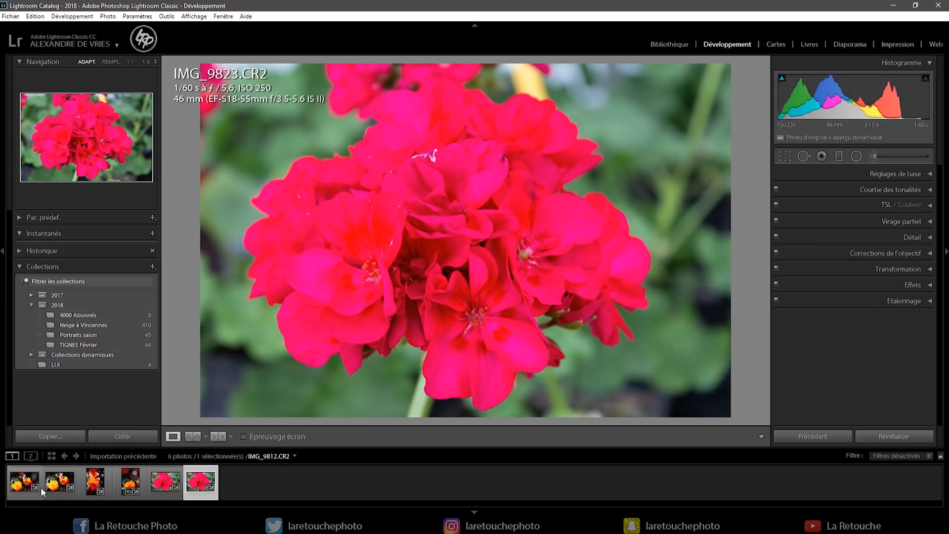
Select photo IMG_9813 and review the external editing preferences
{"action": "left_click", "coordinate": [56, 483]}
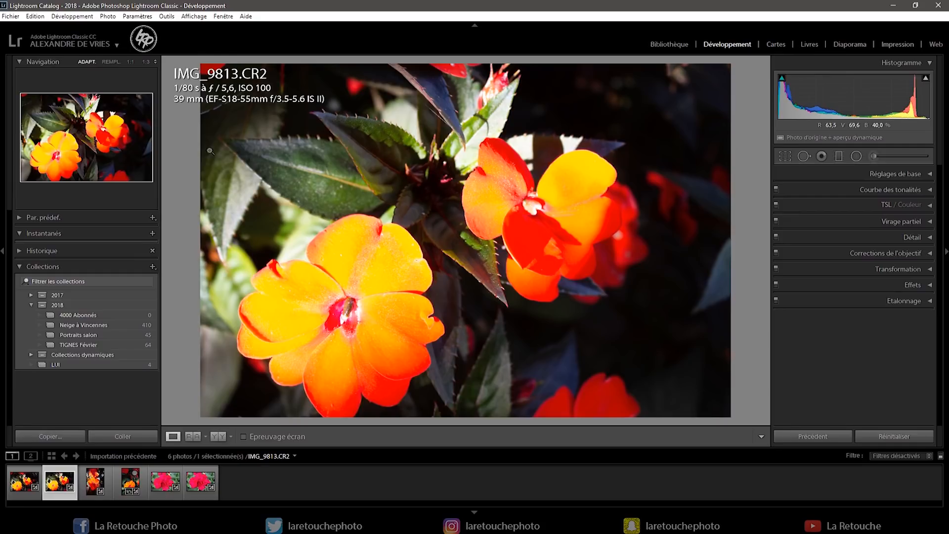
{"action": "left_click", "coordinate": [36, 17]}
{"action": "left_click", "coordinate": [74, 126]}
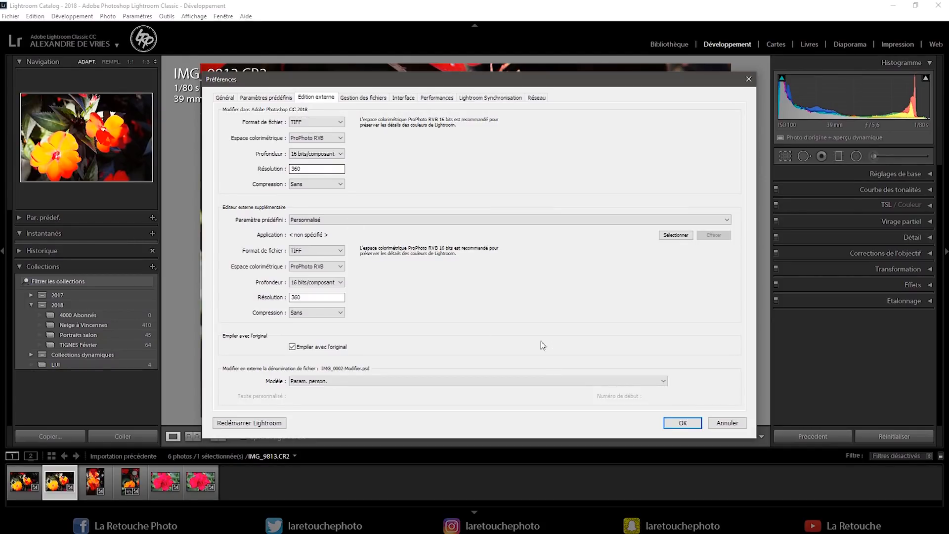
{"action": "left_click", "coordinate": [691, 425]}
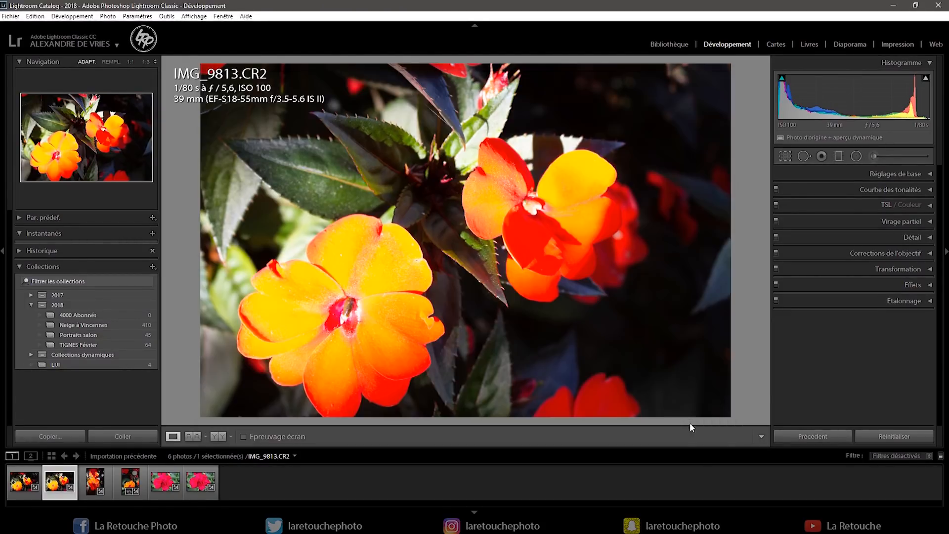
Start exporting IMG_9813 to the hard disk with the VISUELS folder of "Comment retoucher une photo fleur" as destination
{"action": "right_click", "coordinate": [59, 482]}
{"action": "mouse_move", "coordinate": [108, 437]}
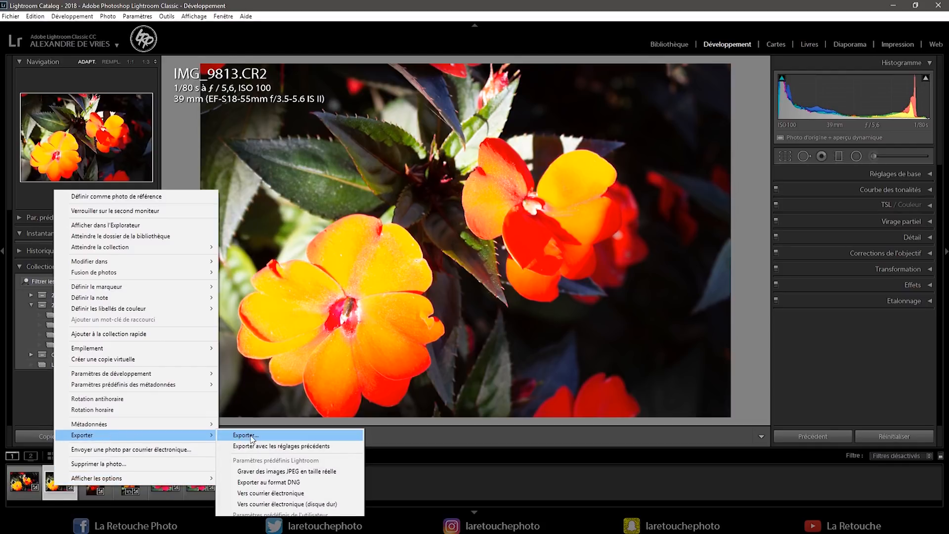
{"action": "left_click", "coordinate": [251, 436]}
{"action": "left_click_drag", "start_coordinate": [515, 175], "coordinate": [486, 114]}
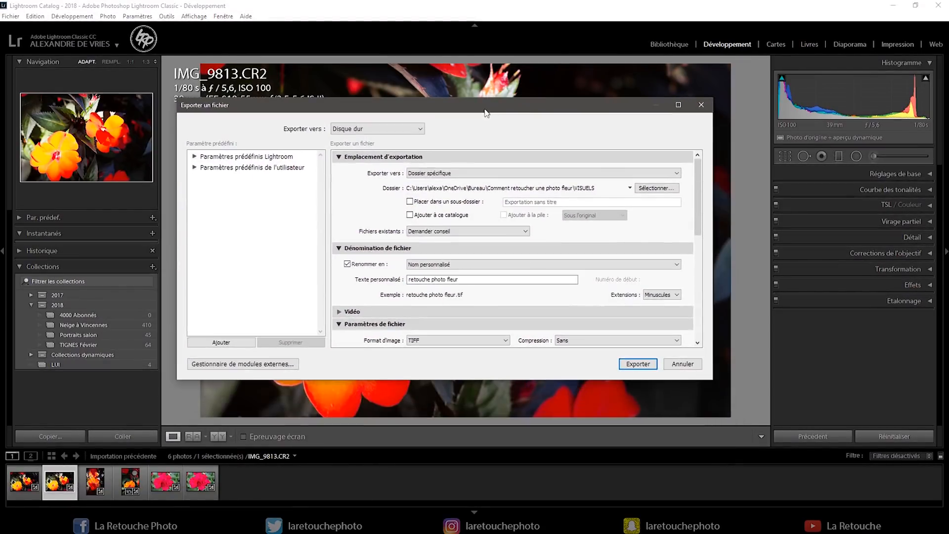
{"action": "left_click", "coordinate": [657, 187]}
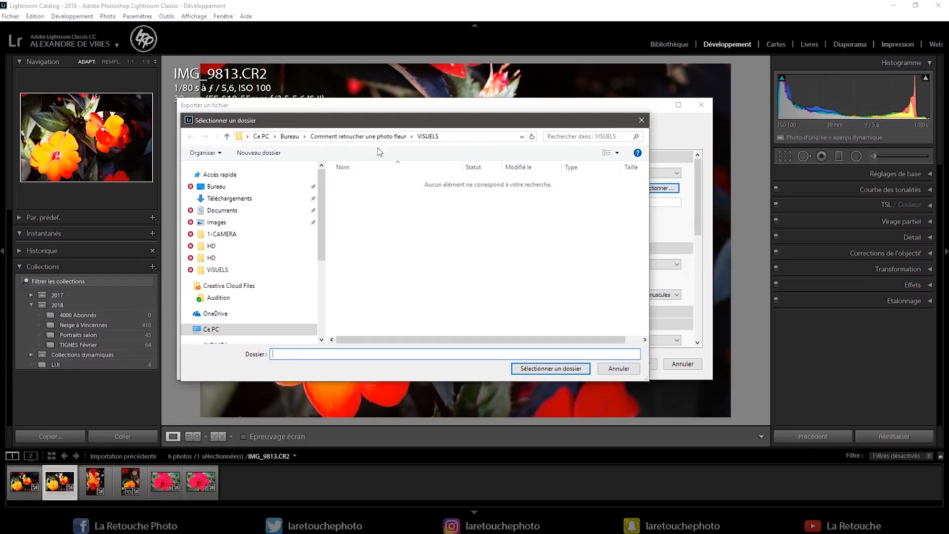
{"action": "left_click", "coordinate": [550, 368]}
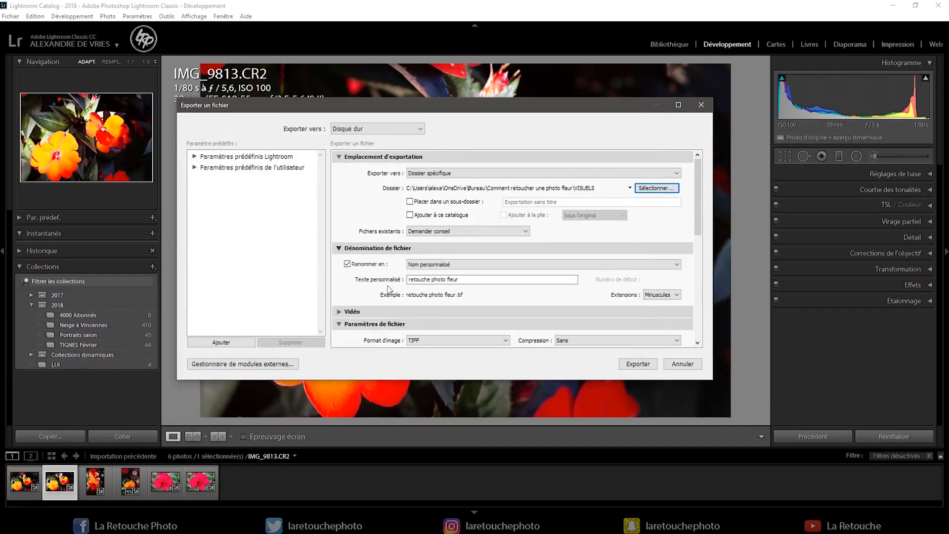
Export the photo as "retouche photo fleur" in uncompressed 16-bit TIFF, ProPhoto RVB, at 360 pixels per inch
{"action": "scroll", "coordinate": [698, 197], "scroll_direction": "down", "scroll_amount": 2}
{"action": "left_click", "coordinate": [464, 220]}
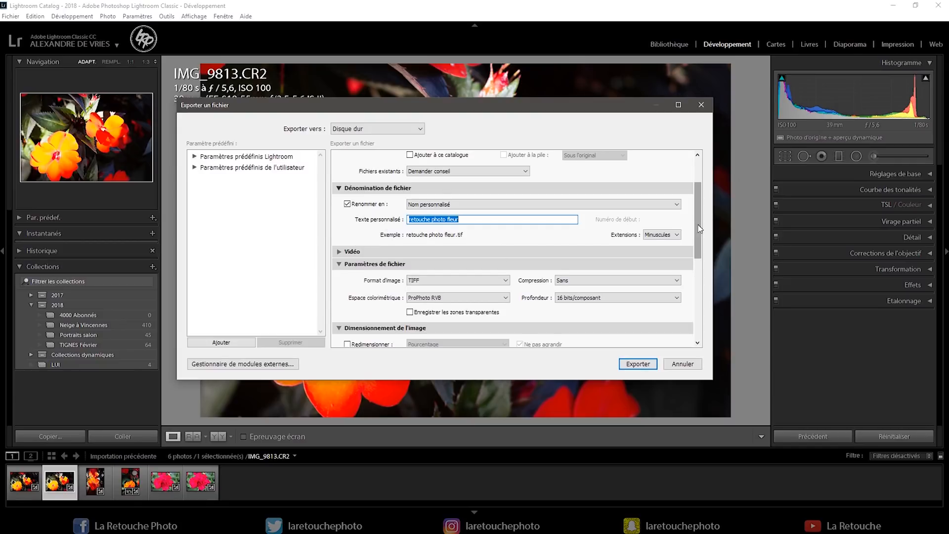
{"action": "scroll", "coordinate": [697, 229], "scroll_direction": "down", "scroll_amount": 2}
{"action": "left_click", "coordinate": [460, 241]}
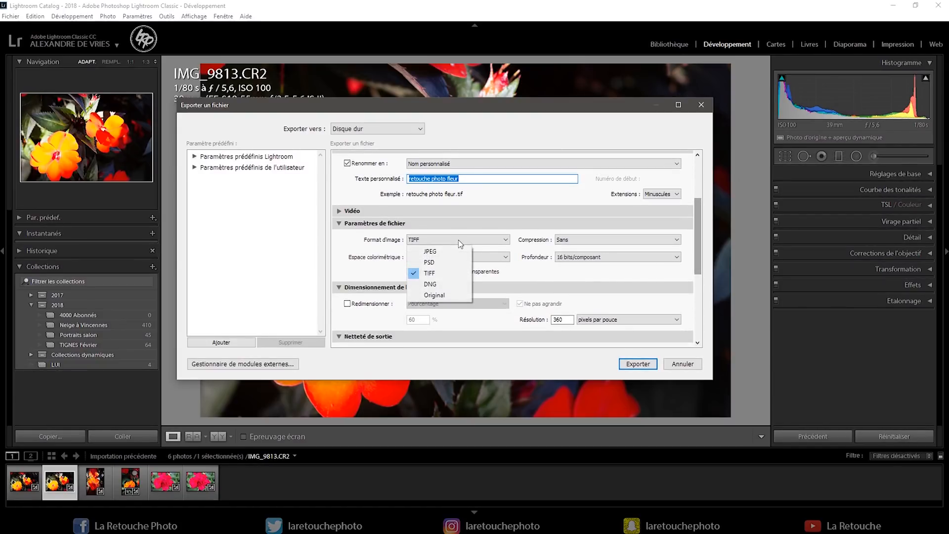
{"action": "left_click", "coordinate": [458, 272]}
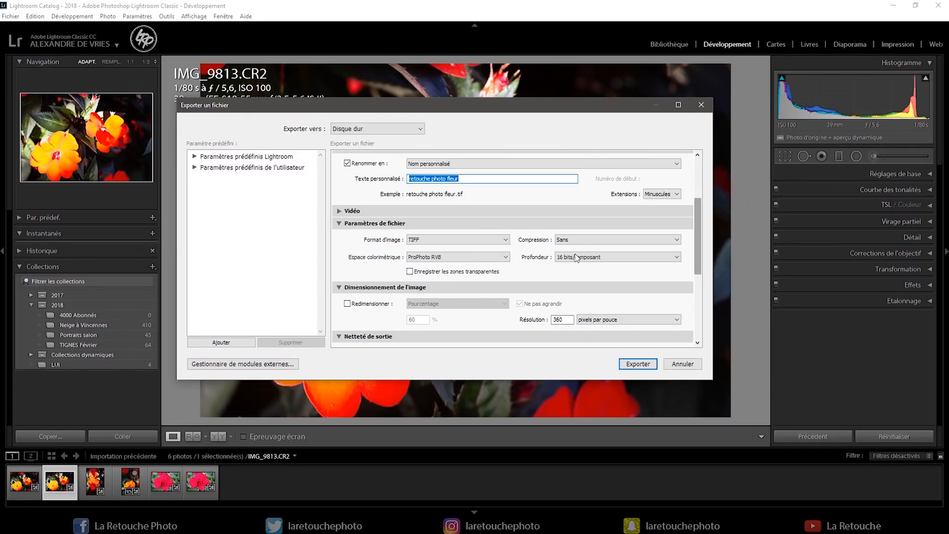
{"action": "double_click", "coordinate": [568, 319]}
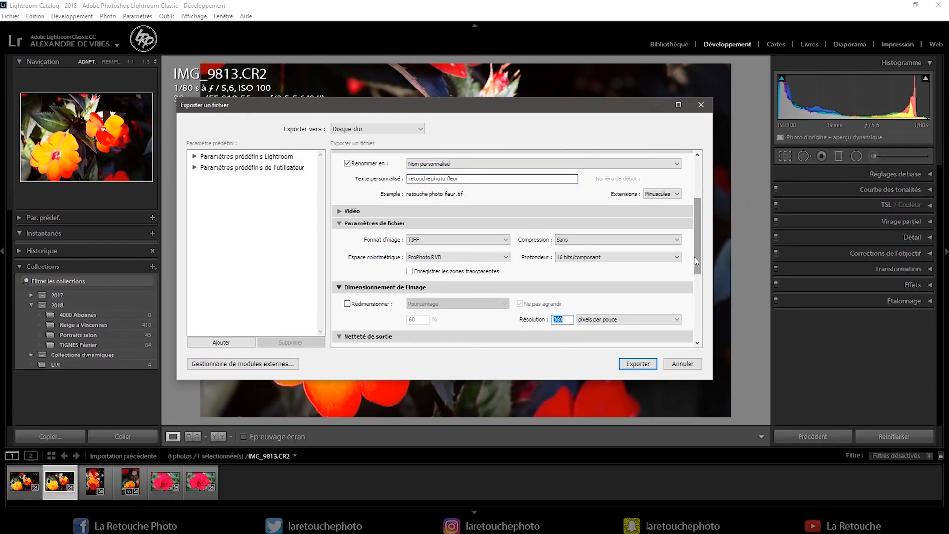
{"action": "scroll", "coordinate": [698, 260], "scroll_direction": "down", "scroll_amount": 3}
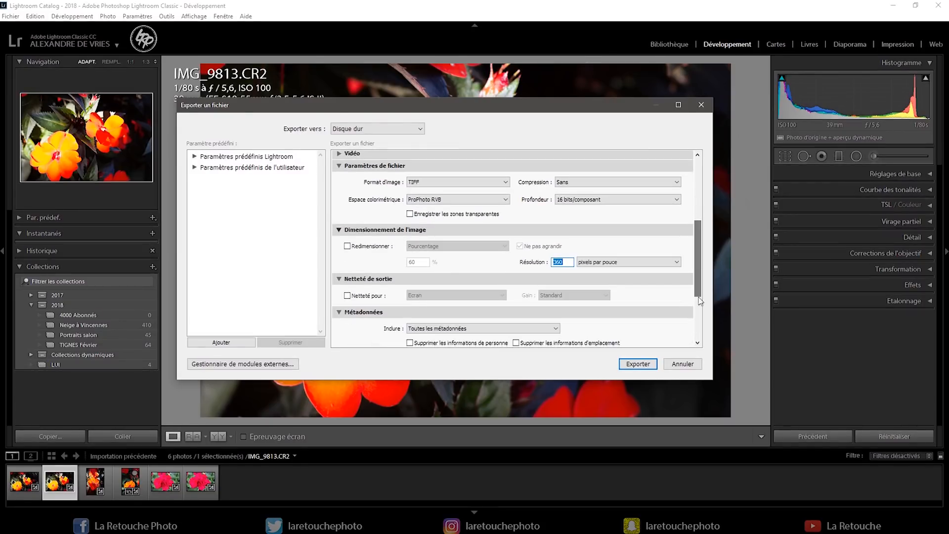
{"action": "left_click", "coordinate": [638, 364]}
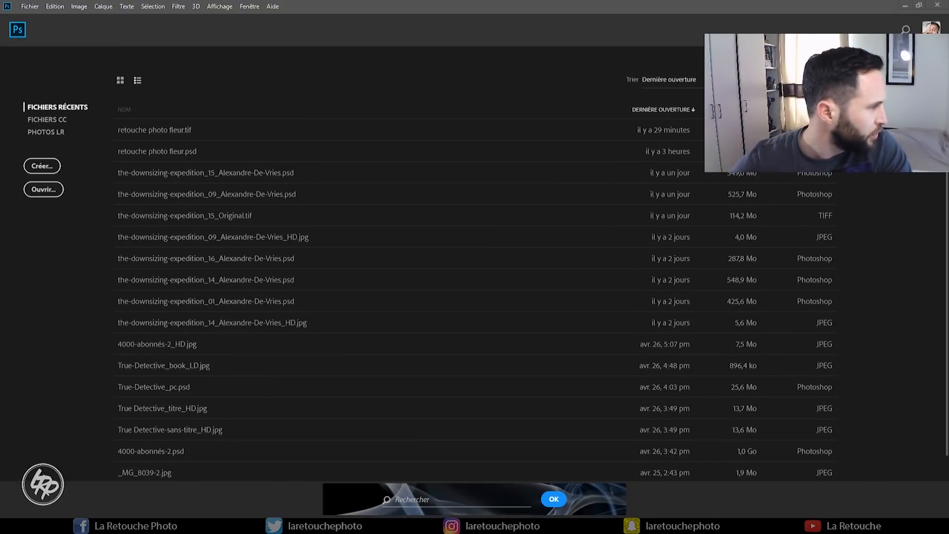
Open retouche photo fleur.tif in Photoshop and duplicate its background layer under the name BASE
{"action": "left_click_drag", "start_coordinate": [948, 242], "coordinate": [543, 242]}
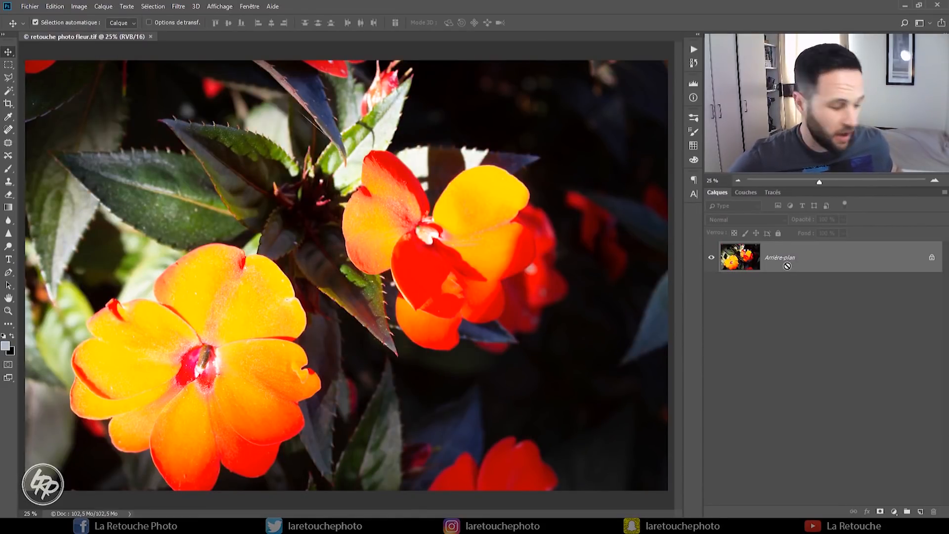
{"action": "key", "text": "ctrl+j"}
{"action": "double_click", "coordinate": [786, 257]}
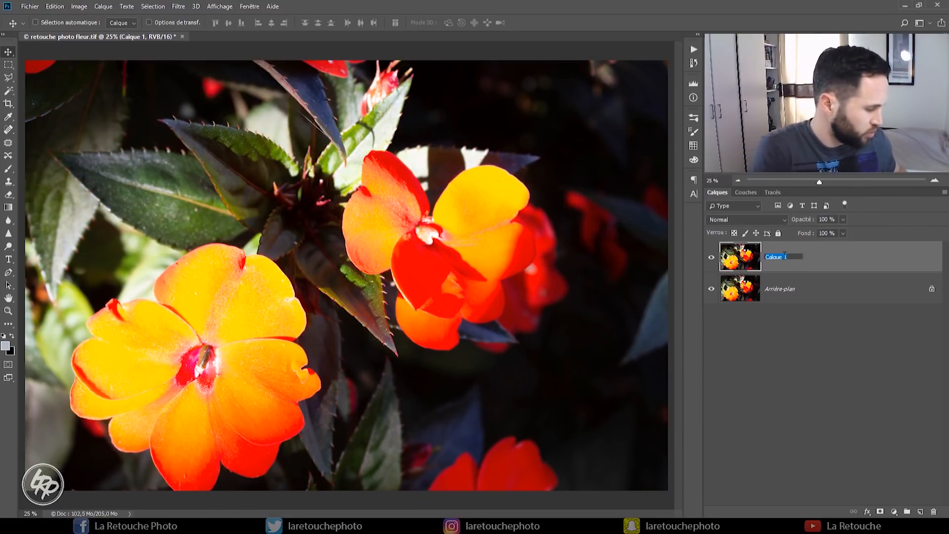
{"action": "type", "text": "BASE"}
{"action": "key", "text": "Return"}
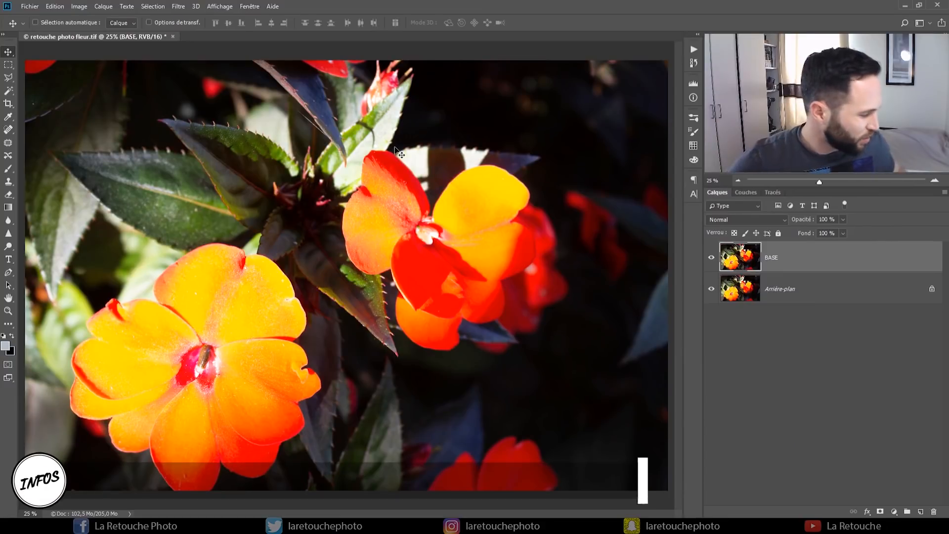
Crop the photo to the 4:5 (8:10) ratio, shifting the framing so the large flower gets some space at its outer side
{"action": "key", "text": "c"}
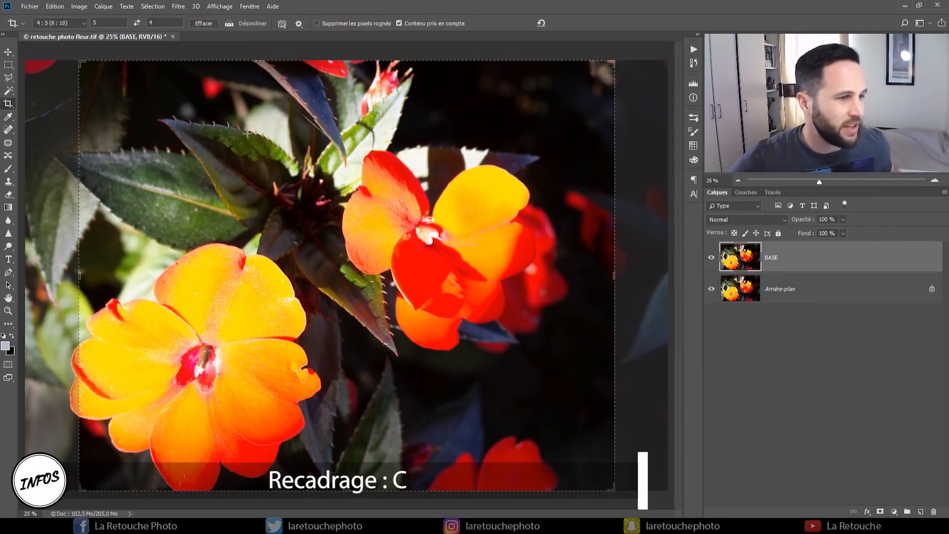
{"action": "left_click_drag", "start_coordinate": [313, 222], "coordinate": [344, 222]}
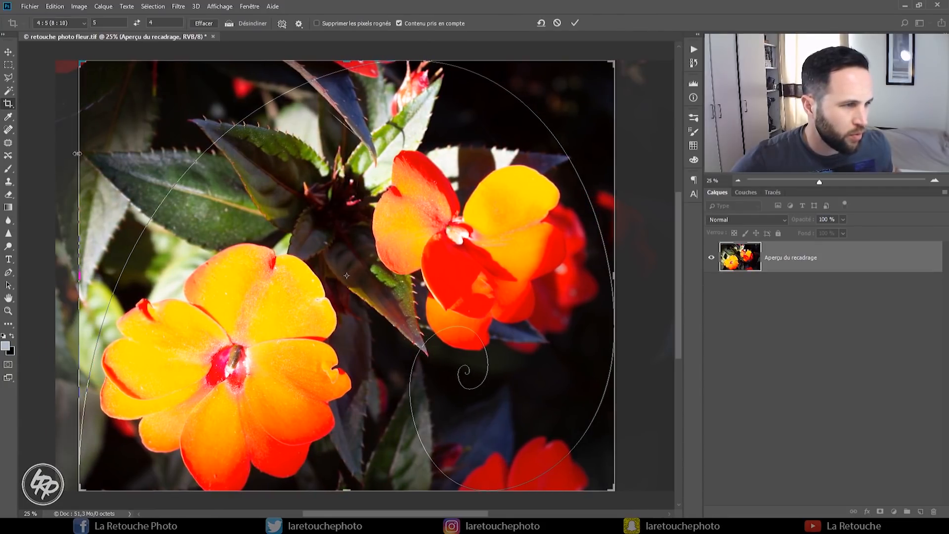
{"action": "left_click_drag", "start_coordinate": [295, 239], "coordinate": [304, 240]}
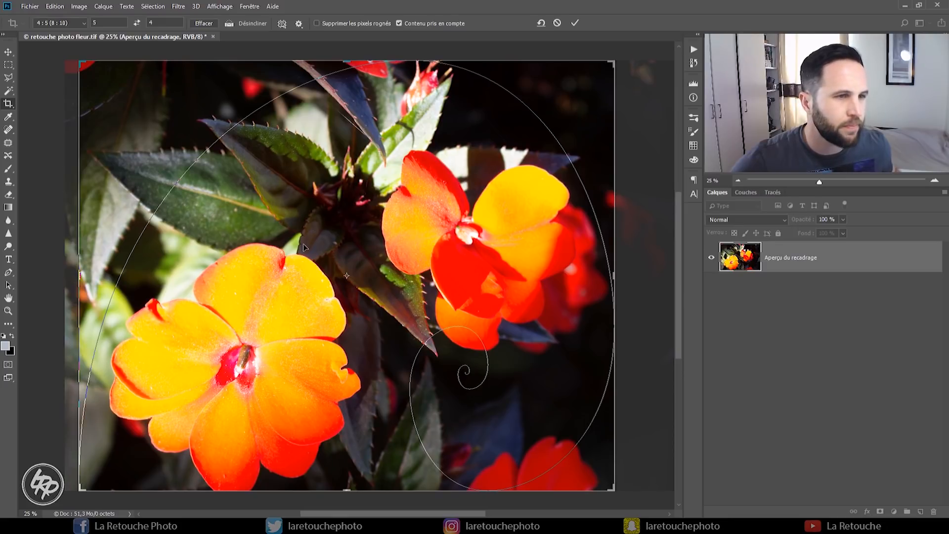
{"action": "key", "text": "Return"}
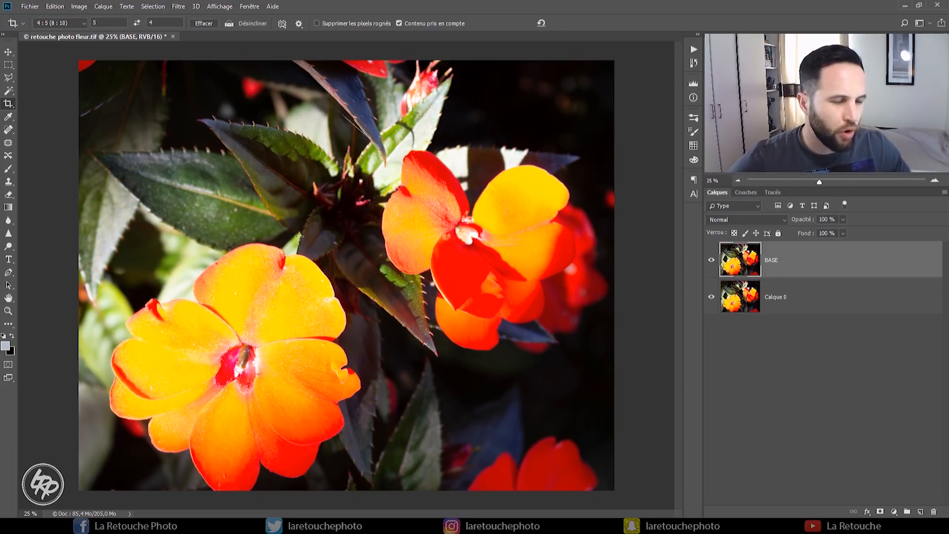
Recrop with the photo nudged upward to leave a narrow empty strip beneath it, filled by the content-aware option
{"action": "left_click", "coordinate": [298, 236]}
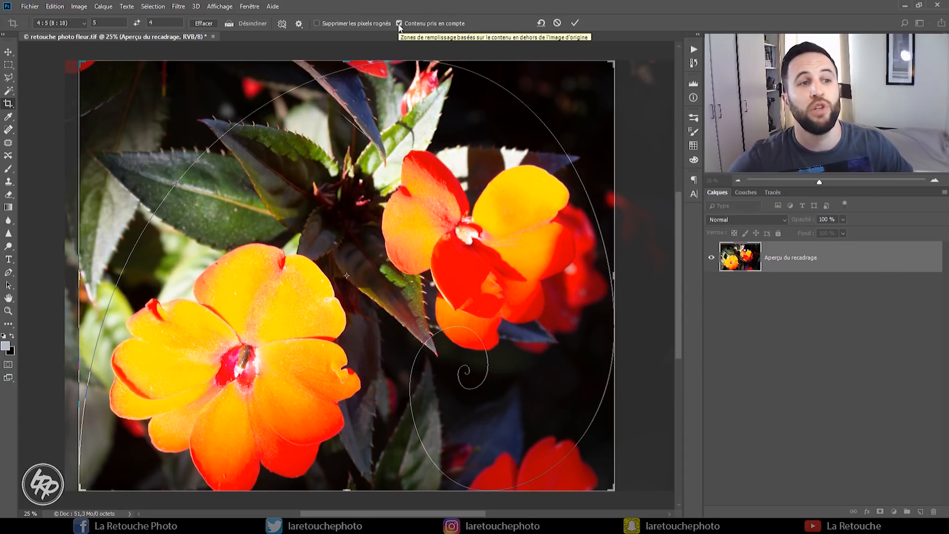
{"action": "key", "text": "Up"}
{"action": "key", "text": "Up"}
{"action": "key", "text": "Up"}
{"action": "key", "text": "Up"}
{"action": "key", "text": "Up"}
{"action": "key", "text": "Up"}
{"action": "key", "text": "Up"}
{"action": "key", "text": "Up"}
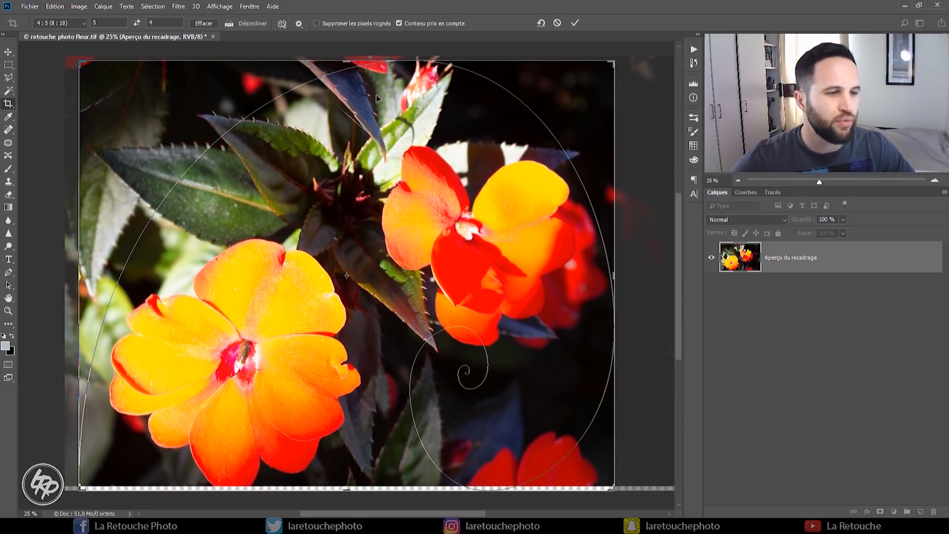
{"action": "key", "text": "Up"}
{"action": "key", "text": "Up"}
{"action": "key", "text": "Up"}
{"action": "key", "text": "Up"}
{"action": "key", "text": "Up"}
{"action": "key", "text": "Up"}
{"action": "key", "text": "Up"}
{"action": "key", "text": "Up"}
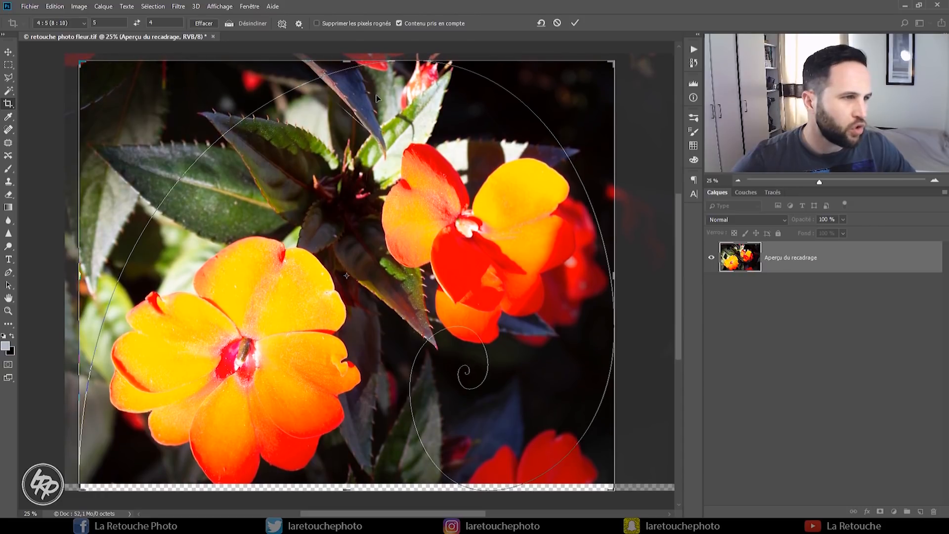
{"action": "key", "text": "Up"}
{"action": "key", "text": "Up"}
{"action": "key", "text": "Up"}
{"action": "key", "text": "Up"}
{"action": "key", "text": "Up"}
{"action": "key", "text": "Up"}
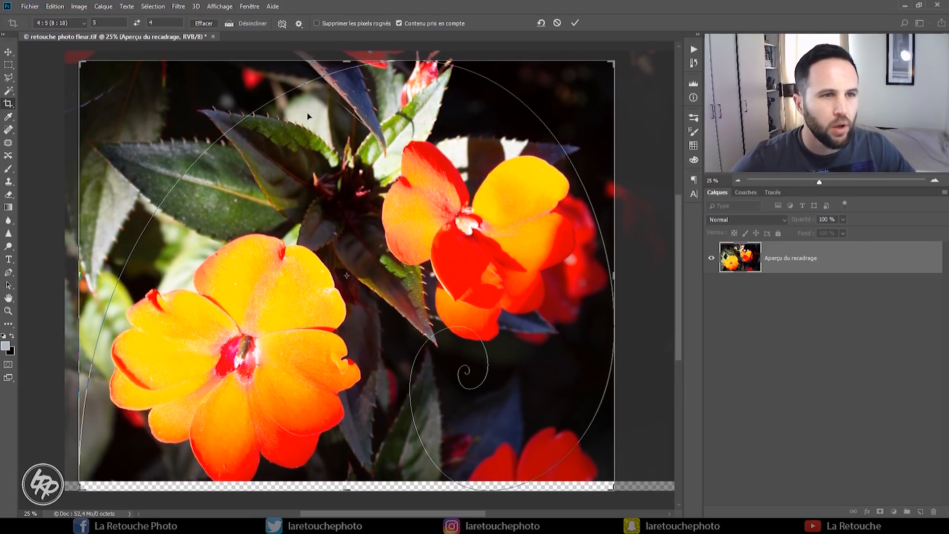
{"action": "key", "text": "Down"}
{"action": "key", "text": "Down"}
{"action": "key", "text": "Down"}
{"action": "key", "text": "Down"}
{"action": "key", "text": "Down"}
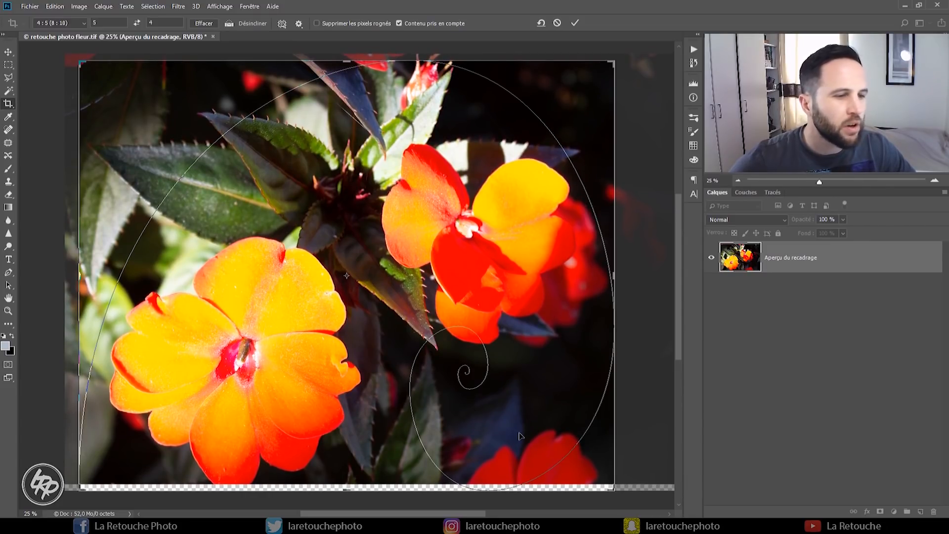
{"action": "key", "text": "Return"}
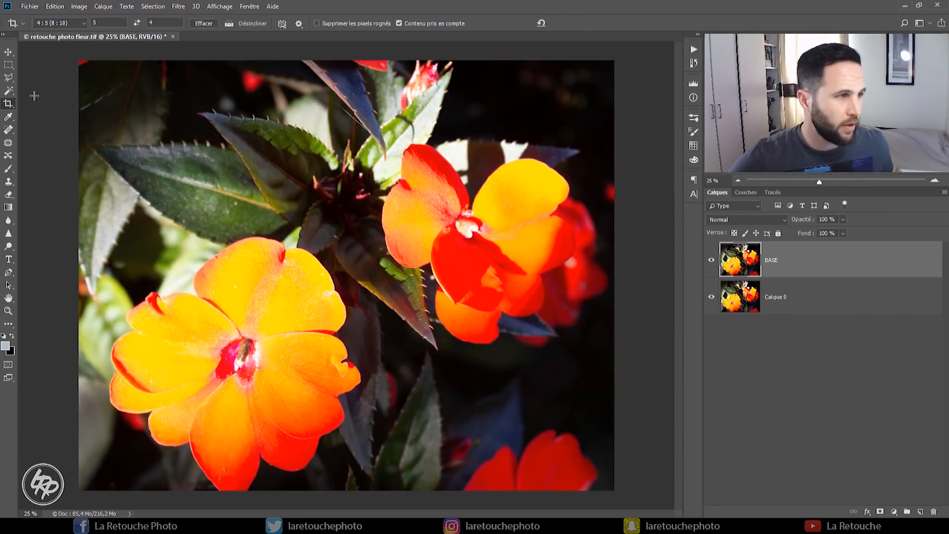
Select the rounded tip of the petal beside the cut-off one, with its dark background, using the Polygonal Lasso
{"action": "left_click", "coordinate": [8, 78]}
{"action": "left_click_drag", "start_coordinate": [818, 181], "coordinate": [840, 181]}
{"action": "left_click_drag", "start_coordinate": [332, 306], "coordinate": [418, 213]}
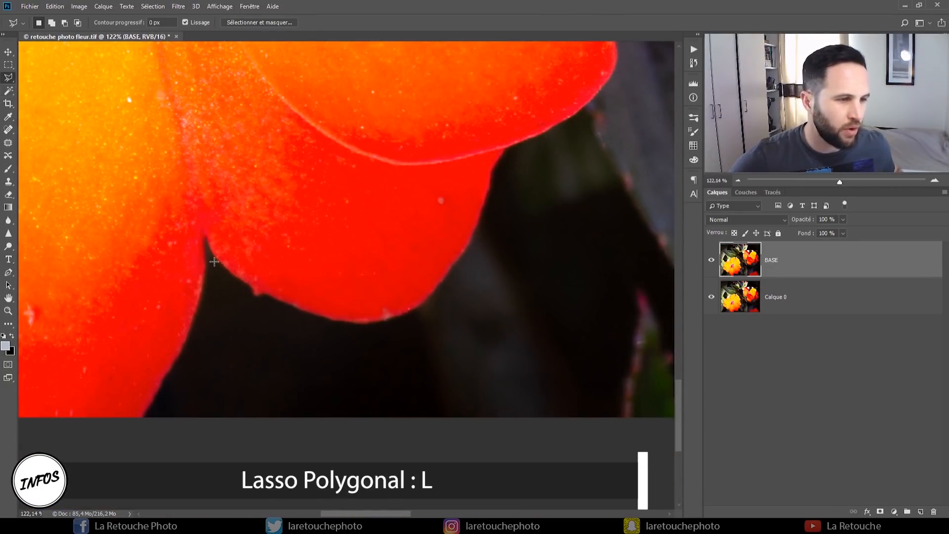
{"action": "left_click", "coordinate": [214, 262]}
{"action": "left_click", "coordinate": [502, 187]}
{"action": "left_click", "coordinate": [619, 437]}
{"action": "left_click", "coordinate": [147, 436]}
{"action": "left_click", "coordinate": [212, 348]}
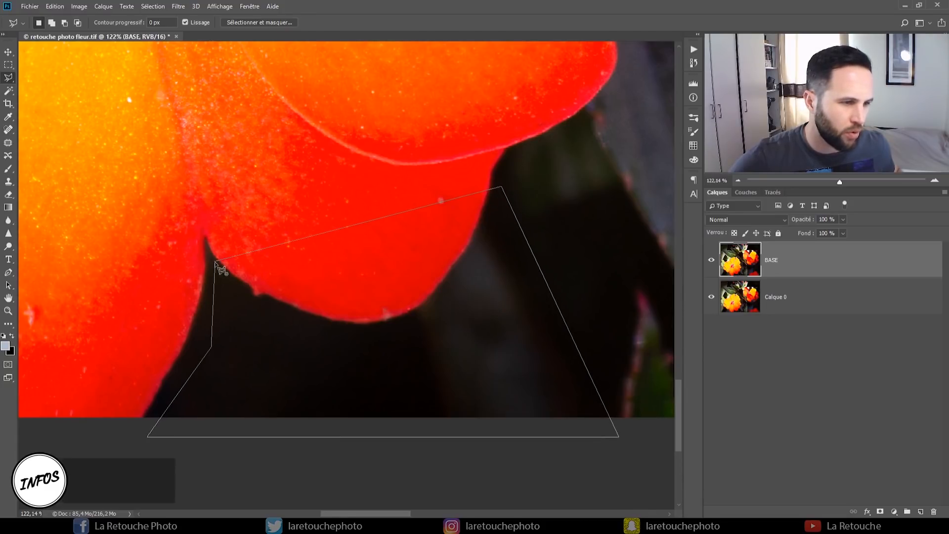
{"action": "left_click", "coordinate": [215, 263]}
{"action": "left_click_drag", "start_coordinate": [839, 182], "coordinate": [828, 181]}
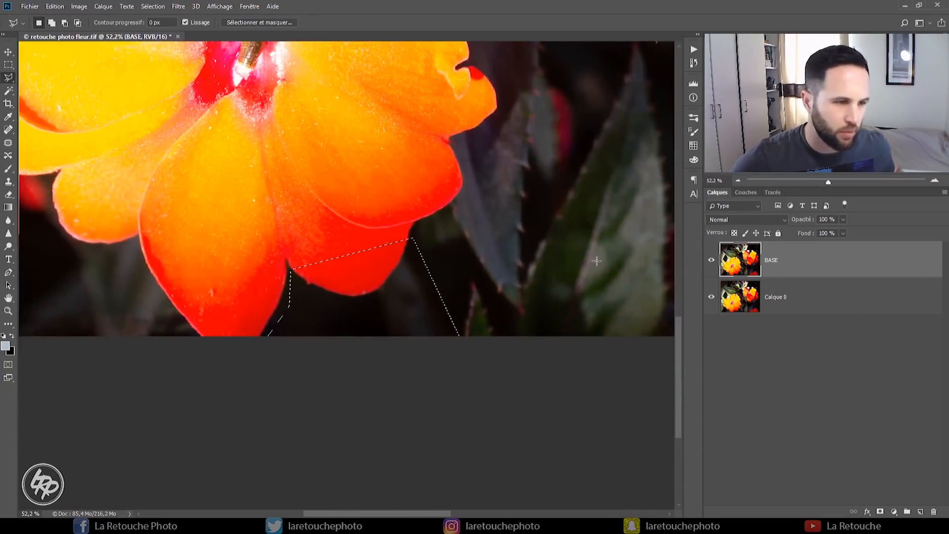
Copy the selected petal tip to a new layer and move it over the large flower's cut-off petal
{"action": "key", "text": "ctrl+j"}
{"action": "key", "text": "v"}
{"action": "left_click_drag", "start_coordinate": [389, 280], "coordinate": [273, 328]}
{"action": "scroll", "coordinate": [236, 320], "scroll_direction": "up", "scroll_amount": 6}
{"action": "left_click_drag", "start_coordinate": [165, 319], "coordinate": [164, 290]}
{"action": "scroll", "coordinate": [252, 294], "scroll_direction": "down", "scroll_amount": 4}
{"action": "left_click_drag", "start_coordinate": [284, 329], "coordinate": [263, 307]}
{"action": "key", "text": "ctrl+0"}
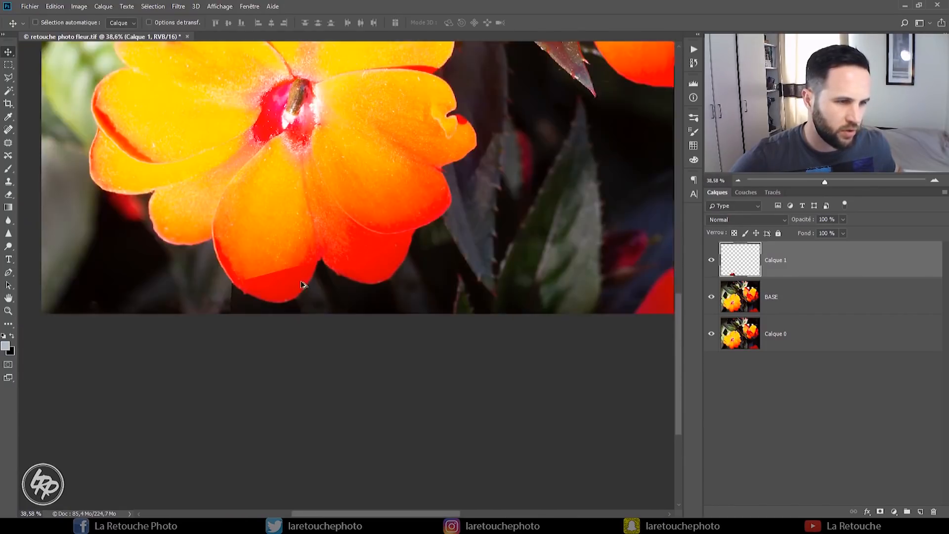
Widen the copied petal tip slightly with Free Transform to fit the width of the cut-off petal
{"action": "scroll", "coordinate": [278, 410], "scroll_direction": "up", "scroll_amount": 6}
{"action": "left_click_drag", "start_coordinate": [244, 431], "coordinate": [289, 247]}
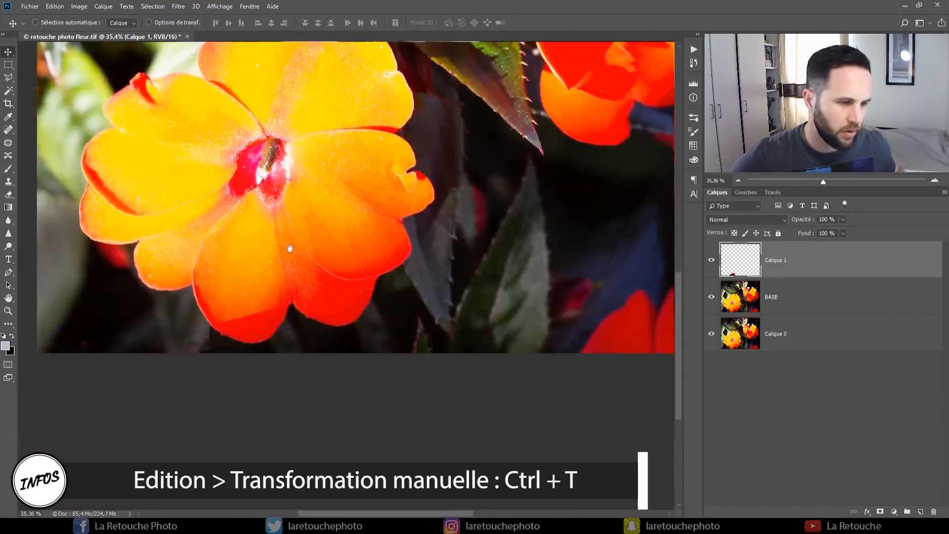
{"action": "scroll", "coordinate": [229, 362], "scroll_direction": "up", "scroll_amount": 4}
{"action": "scroll", "coordinate": [229, 366], "scroll_direction": "up", "scroll_amount": 4}
{"action": "key", "text": "ctrl+t"}
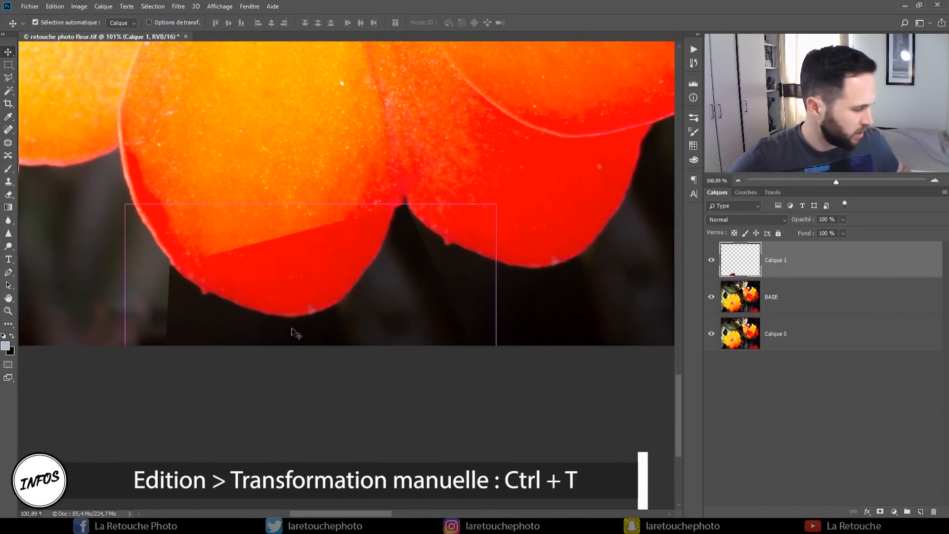
{"action": "left_click_drag", "start_coordinate": [496, 300], "coordinate": [508, 300]}
{"action": "key", "text": "Return"}
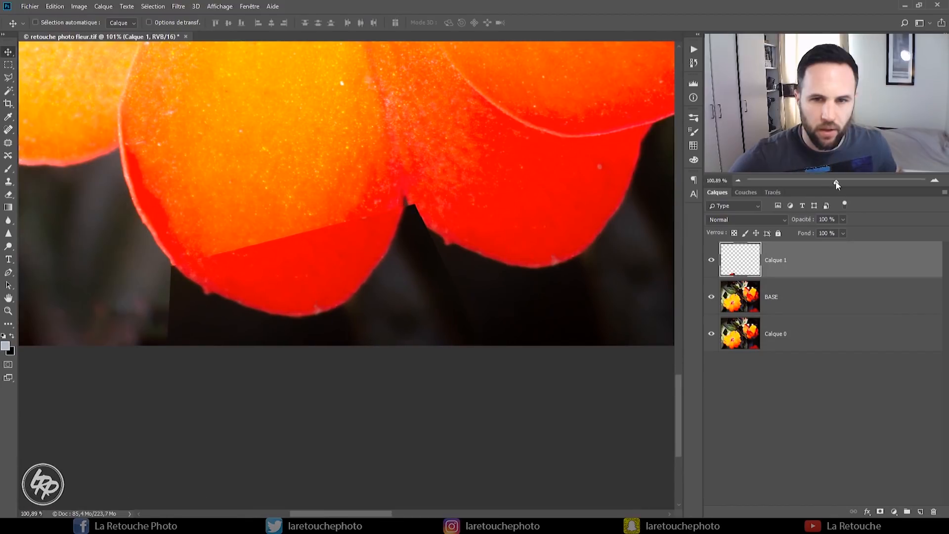
Add a layer mask to Calque 1 and set the Brush to black at 40% opacity
{"action": "left_click", "coordinate": [881, 512]}
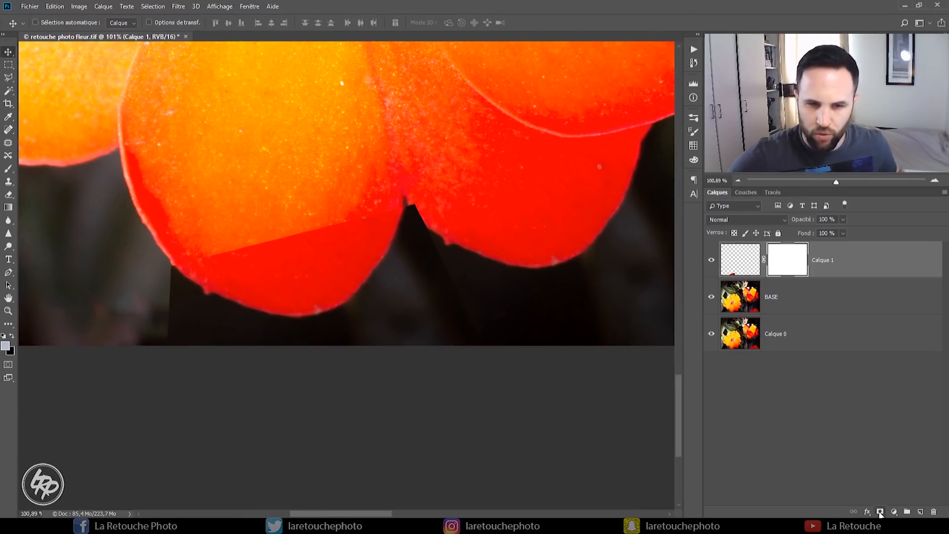
{"action": "key", "text": "b"}
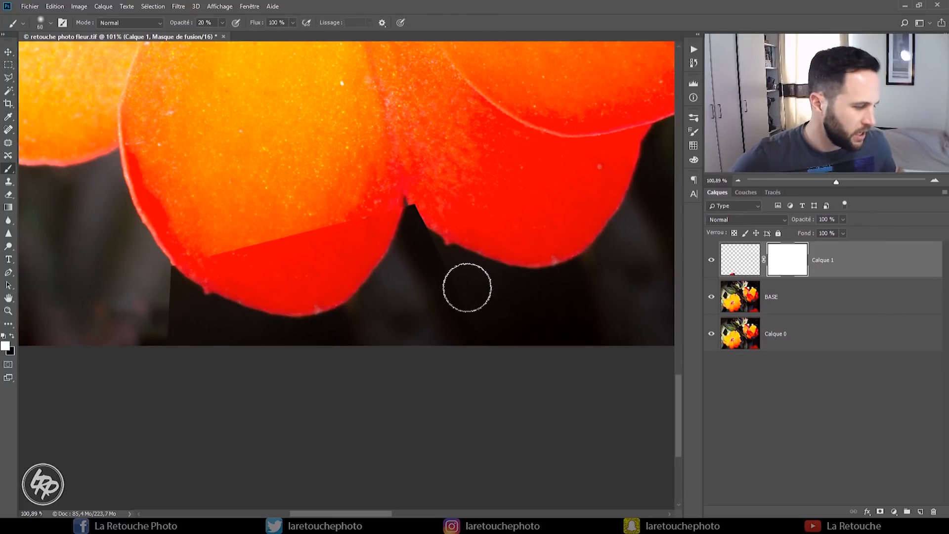
{"action": "key", "text": "x"}
{"action": "left_click", "coordinate": [51, 23]}
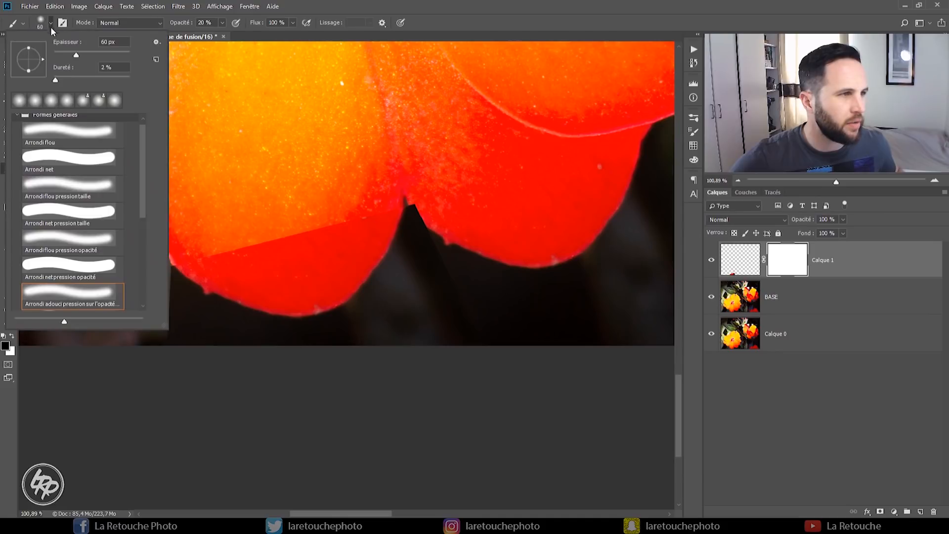
{"action": "key", "text": "Return"}
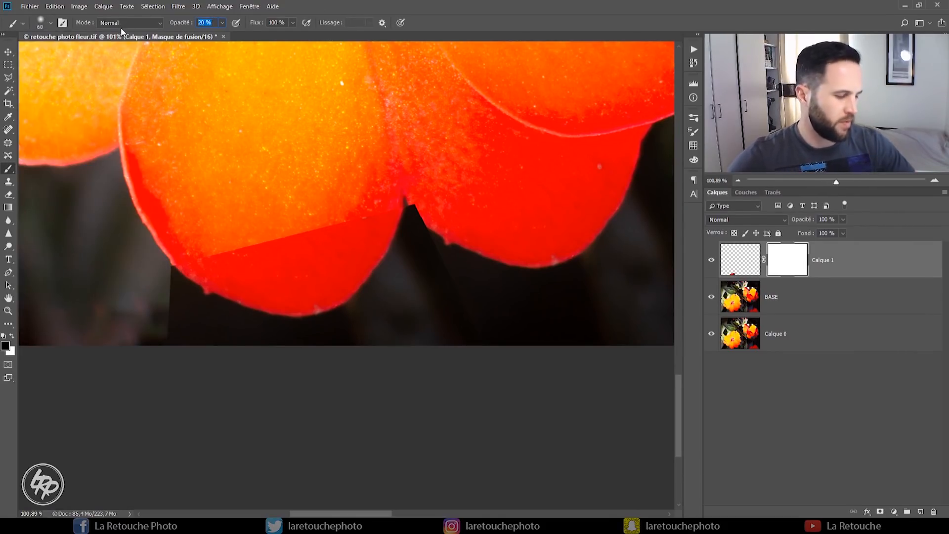
{"action": "type", "text": "40"}
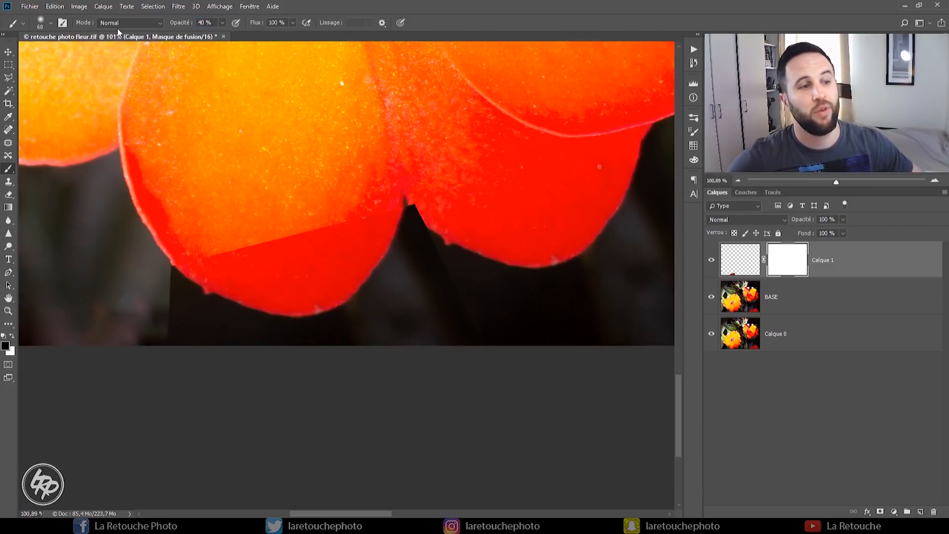
Paint the mask with a small soft brush to blend the gap between the petals and the straight seam across the petal
{"action": "left_click_drag", "start_coordinate": [161, 308], "coordinate": [149, 309]}
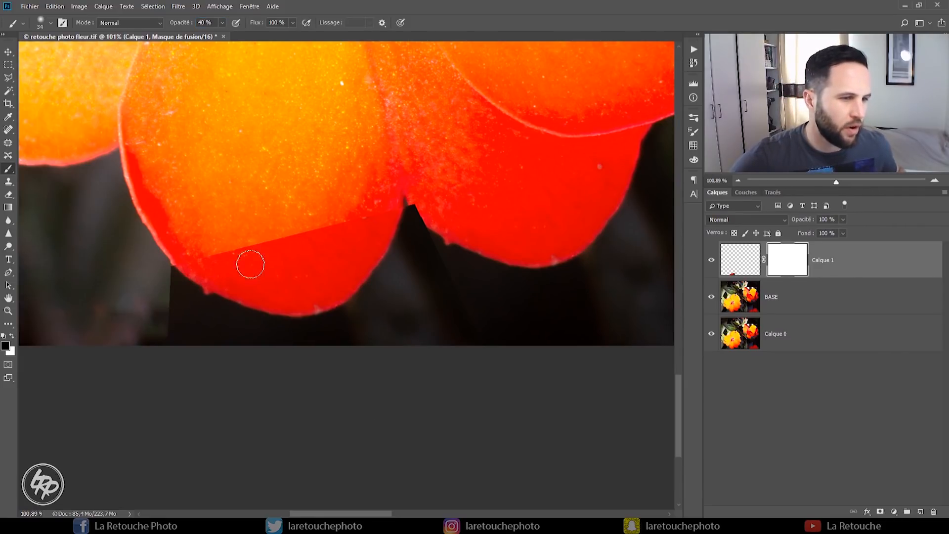
{"action": "left_click_drag", "start_coordinate": [216, 203], "coordinate": [216, 203]}
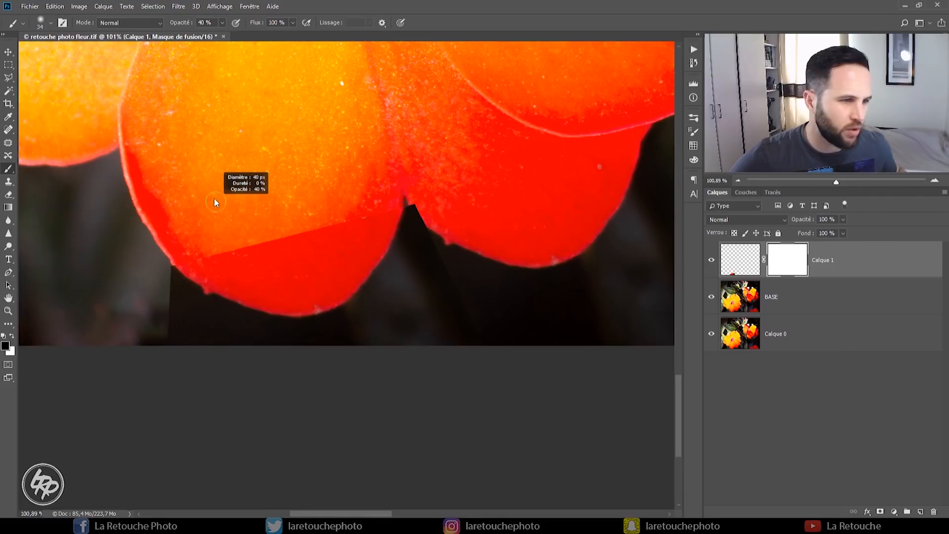
{"action": "left_click_drag", "start_coordinate": [268, 210], "coordinate": [221, 203]}
{"action": "left_click_drag", "start_coordinate": [414, 213], "coordinate": [445, 279]}
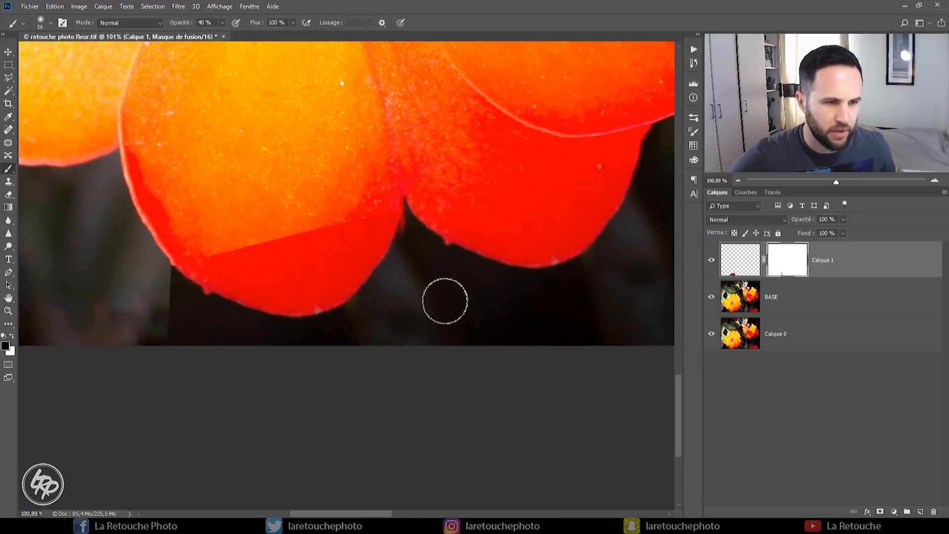
{"action": "left_click_drag", "start_coordinate": [447, 243], "coordinate": [444, 243]}
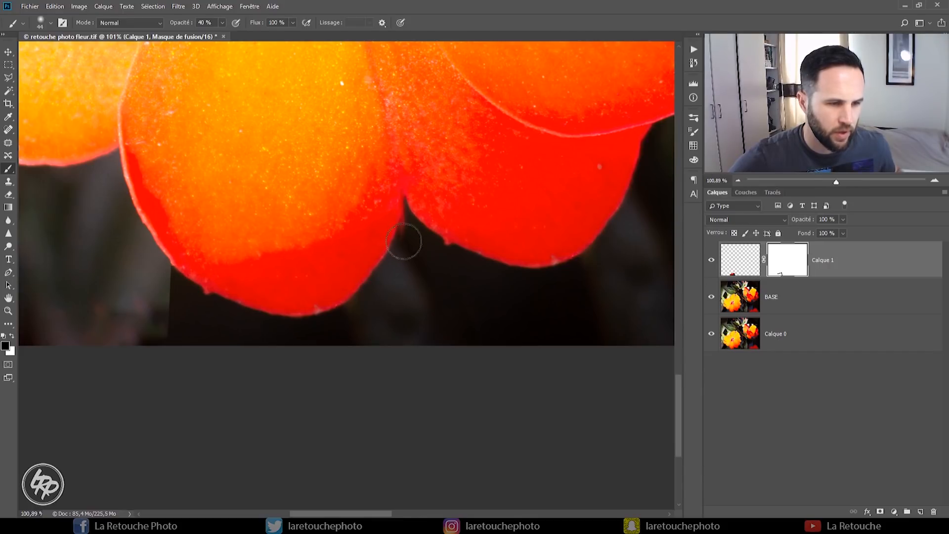
{"action": "scroll", "coordinate": [414, 253], "scroll_direction": "up", "scroll_amount": 3}
{"action": "left_click_drag", "start_coordinate": [396, 223], "coordinate": [397, 228]}
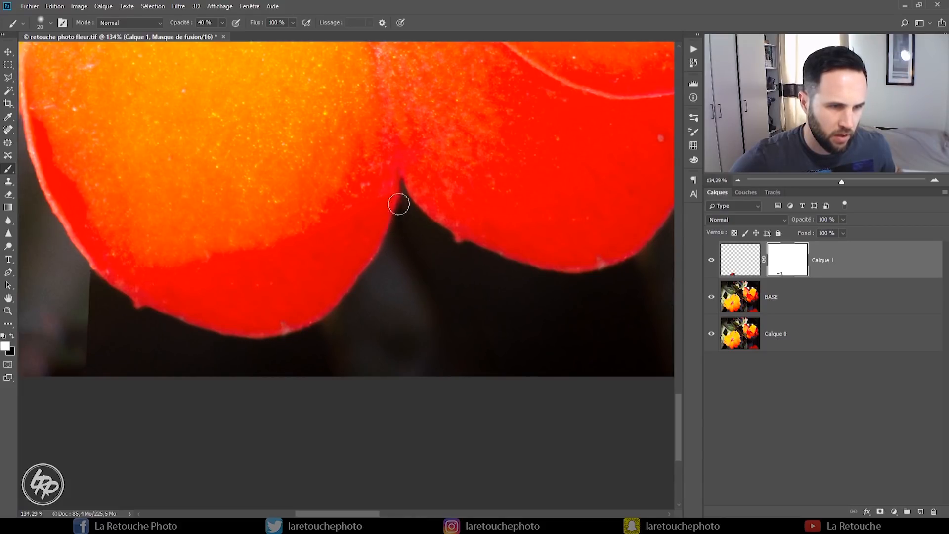
Mask out the copied patch's vertical left border in the dark background, alternating black and white around the petal edge
{"action": "mouse_move", "coordinate": [219, 296]}
{"action": "left_mouse_down"}
{"action": "mouse_move", "coordinate": [331, 261]}
{"action": "mouse_move", "coordinate": [237, 307]}
{"action": "mouse_move", "coordinate": [198, 290]}
{"action": "mouse_move", "coordinate": [180, 362]}
{"action": "left_mouse_up"}
{"action": "key", "text": "x"}
{"action": "mouse_move", "coordinate": [172, 240]}
{"action": "left_mouse_down"}
{"action": "mouse_move", "coordinate": [188, 268]}
{"action": "mouse_move", "coordinate": [186, 325]}
{"action": "left_mouse_up"}
{"action": "mouse_move", "coordinate": [183, 258]}
{"action": "left_mouse_down"}
{"action": "mouse_move", "coordinate": [195, 318]}
{"action": "mouse_move", "coordinate": [186, 246]}
{"action": "mouse_move", "coordinate": [190, 315]}
{"action": "mouse_move", "coordinate": [184, 283]}
{"action": "left_mouse_up"}
{"action": "left_click_drag", "start_coordinate": [222, 315], "coordinate": [230, 314]}
{"action": "mouse_move", "coordinate": [196, 267]}
{"action": "left_mouse_down"}
{"action": "mouse_move", "coordinate": [187, 309]}
{"action": "mouse_move", "coordinate": [190, 251]}
{"action": "mouse_move", "coordinate": [226, 324]}
{"action": "mouse_move", "coordinate": [171, 274]}
{"action": "mouse_move", "coordinate": [226, 349]}
{"action": "mouse_move", "coordinate": [170, 263]}
{"action": "mouse_move", "coordinate": [204, 361]}
{"action": "mouse_move", "coordinate": [227, 380]}
{"action": "left_mouse_up"}
{"action": "mouse_move", "coordinate": [171, 283]}
{"action": "left_mouse_down"}
{"action": "mouse_move", "coordinate": [192, 303]}
{"action": "mouse_move", "coordinate": [193, 233]}
{"action": "left_mouse_up"}
{"action": "key", "text": "x"}
{"action": "left_click_drag", "start_coordinate": [267, 253], "coordinate": [248, 255]}
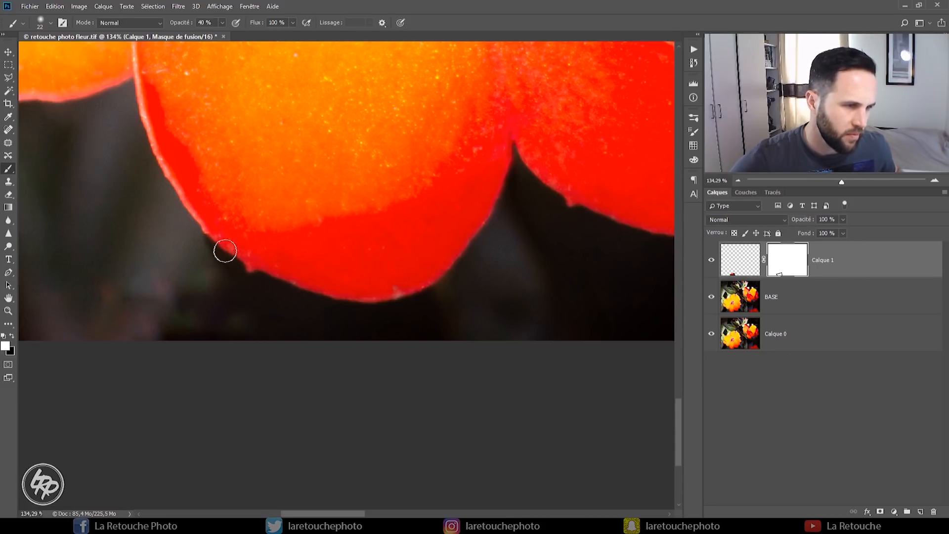
Refine the mask along the petal's left outline where the copied tip joins it, using a very small brush
{"action": "scroll", "coordinate": [225, 251], "scroll_direction": "up", "scroll_amount": 5}
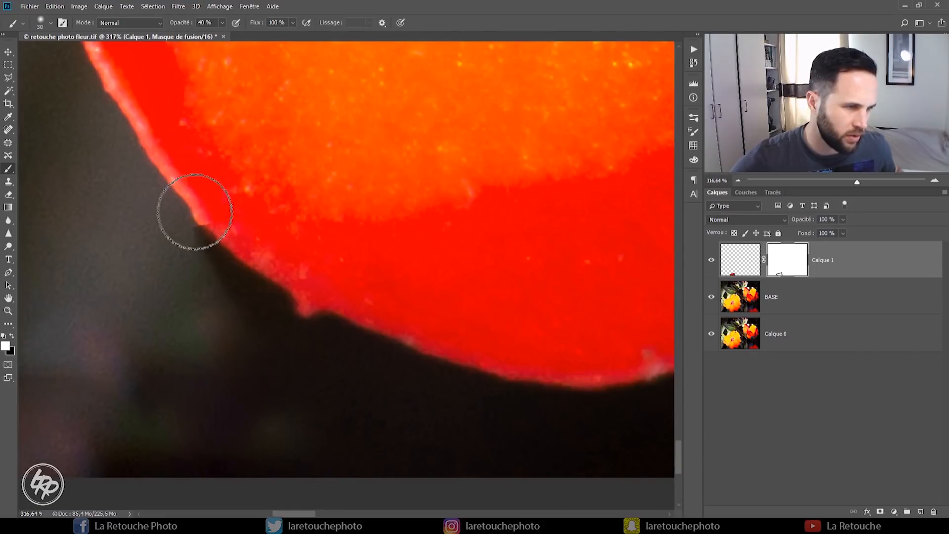
{"action": "key", "text": "x"}
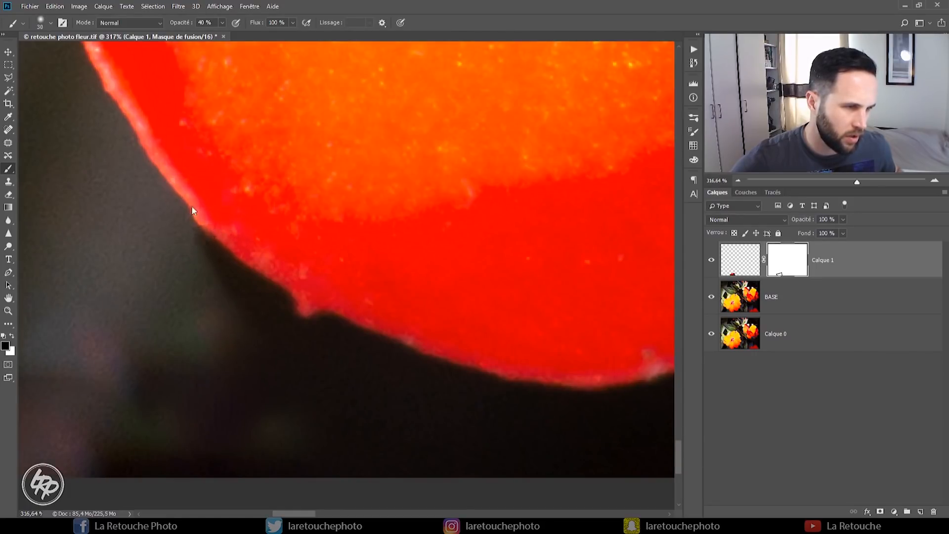
{"action": "left_click_drag", "start_coordinate": [215, 226], "coordinate": [204, 223]}
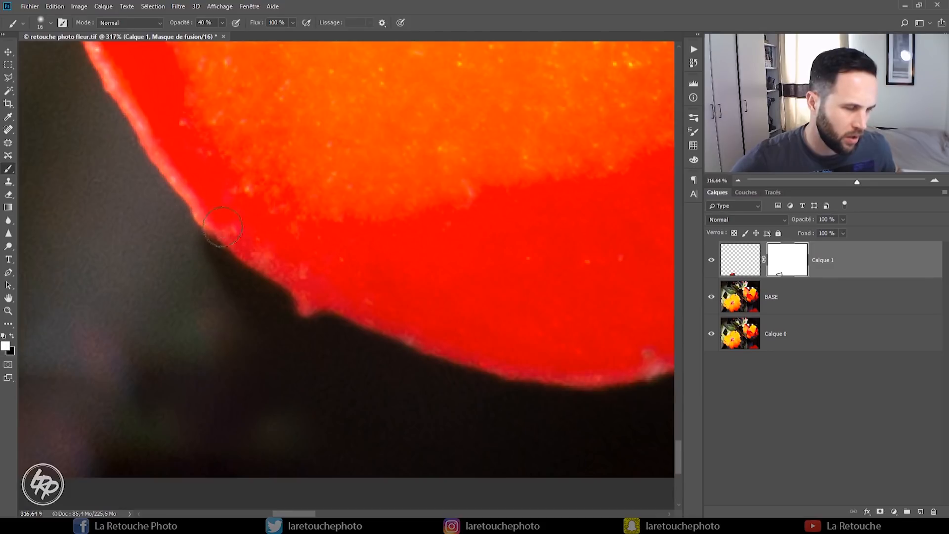
{"action": "scroll", "coordinate": [205, 239], "scroll_direction": "up", "scroll_amount": 5}
{"action": "left_click_drag", "start_coordinate": [241, 233], "coordinate": [233, 217]}
{"action": "key", "text": "x"}
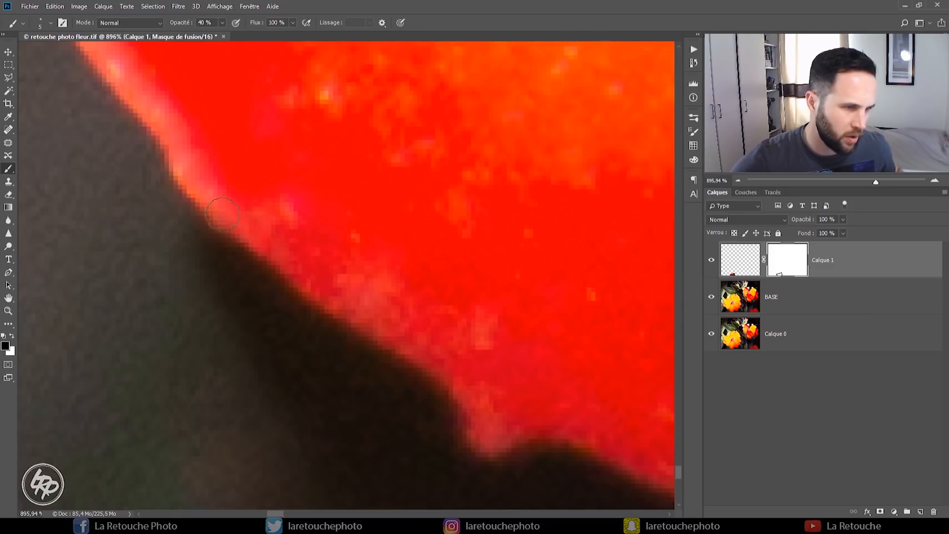
Toggle the visibility of Calque 1 to compare the petal with and without the rebuilt tip
{"action": "scroll", "coordinate": [304, 216], "scroll_direction": "down", "scroll_amount": 6}
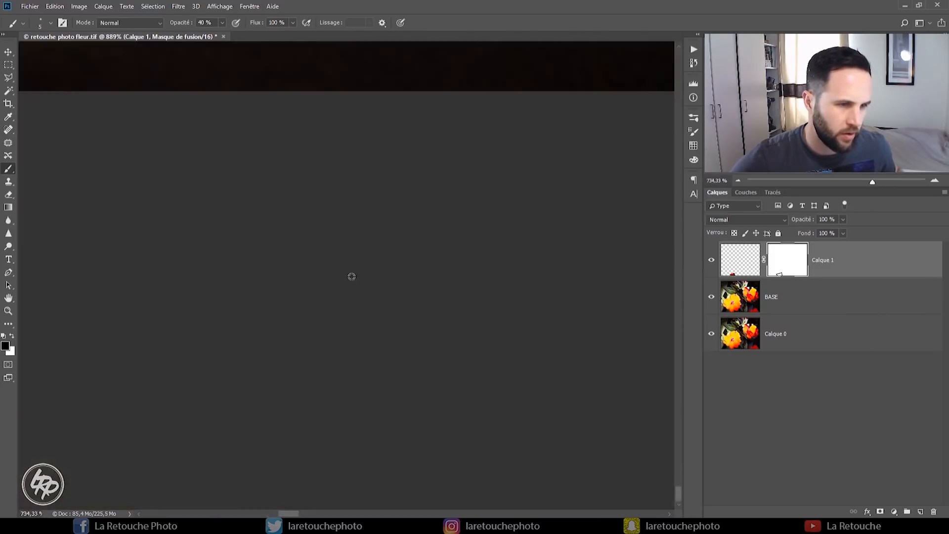
{"action": "scroll", "coordinate": [372, 280], "scroll_direction": "down", "scroll_amount": 3}
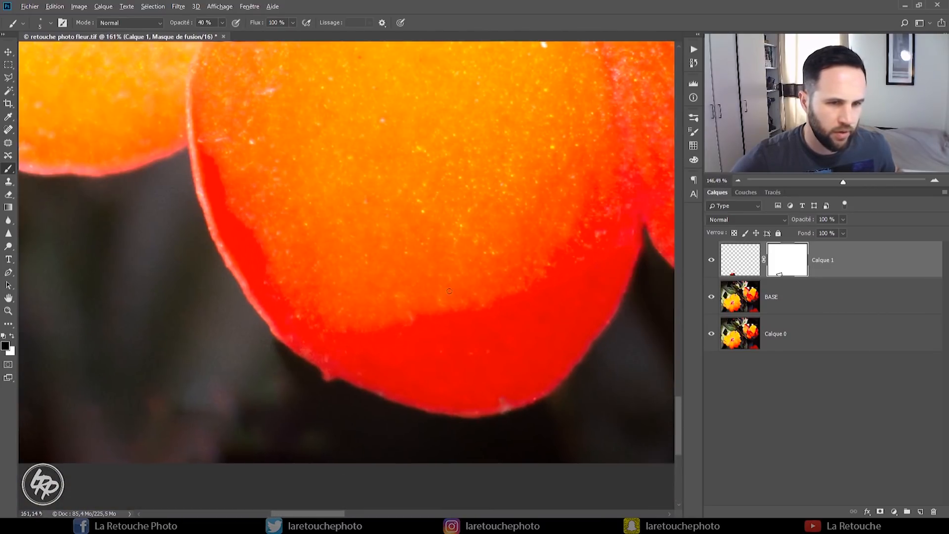
{"action": "left_click", "coordinate": [712, 261]}
{"action": "left_click", "coordinate": [713, 261]}
{"action": "left_click", "coordinate": [712, 261]}
{"action": "left_click", "coordinate": [712, 261]}
{"action": "left_click_drag", "start_coordinate": [502, 297], "coordinate": [356, 289]}
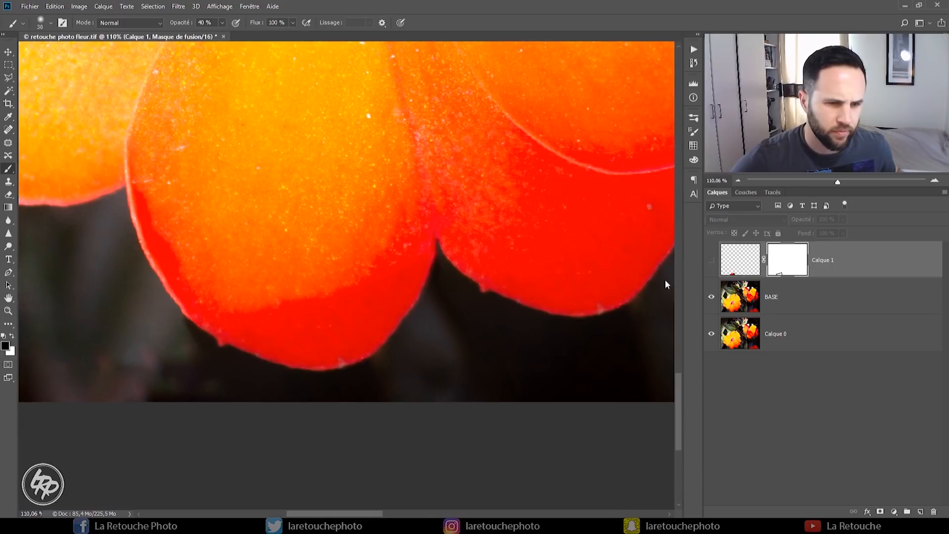
Show Calque 1 again and refine its mask in the dark gap between the two lower petals with a soft brush
{"action": "left_click", "coordinate": [713, 261]}
{"action": "mouse_move", "coordinate": [451, 344]}
{"action": "left_mouse_down"}
{"action": "mouse_move", "coordinate": [329, 314]}
{"action": "mouse_move", "coordinate": [266, 321]}
{"action": "mouse_move", "coordinate": [434, 328]}
{"action": "mouse_move", "coordinate": [428, 314]}
{"action": "mouse_move", "coordinate": [460, 324]}
{"action": "left_mouse_up"}
{"action": "scroll", "coordinate": [454, 318], "scroll_direction": "down", "scroll_amount": 5}
{"action": "scroll", "coordinate": [422, 380], "scroll_direction": "up", "scroll_amount": 5}
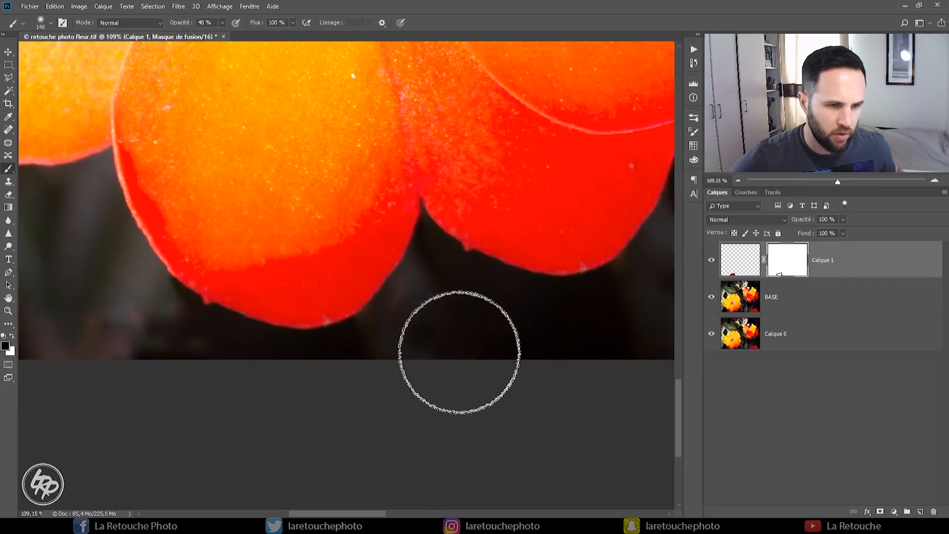
{"action": "scroll", "coordinate": [417, 304], "scroll_direction": "up", "scroll_amount": 3}
{"action": "mouse_move", "coordinate": [413, 301]}
{"action": "left_mouse_down"}
{"action": "mouse_move", "coordinate": [383, 302]}
{"action": "mouse_move", "coordinate": [366, 288]}
{"action": "left_mouse_up"}
{"action": "key", "text": "x"}
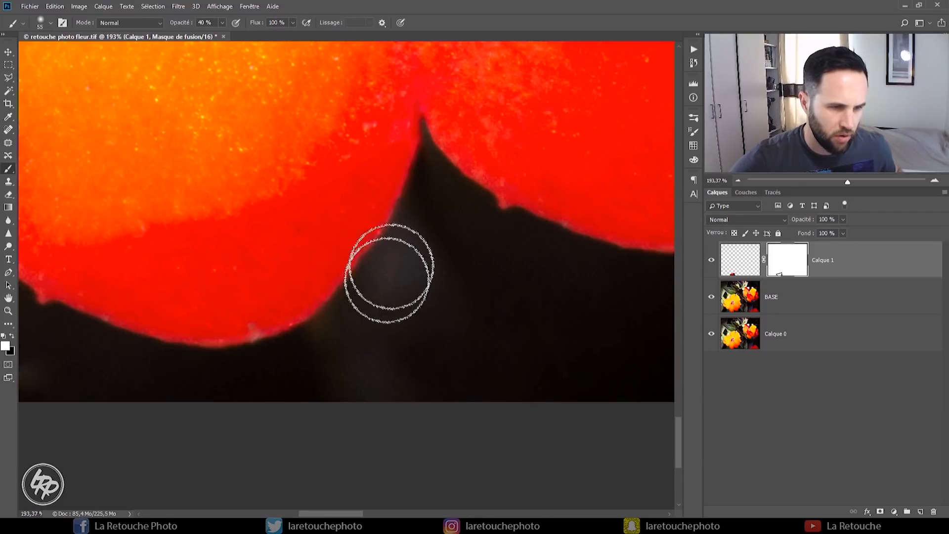
Inspect the photo's lower-left background and toggle the BASE layer's visibility to compare that area
{"action": "mouse_move", "coordinate": [847, 182]}
{"action": "left_mouse_down"}
{"action": "mouse_move", "coordinate": [814, 182]}
{"action": "mouse_move", "coordinate": [833, 182]}
{"action": "left_mouse_up"}
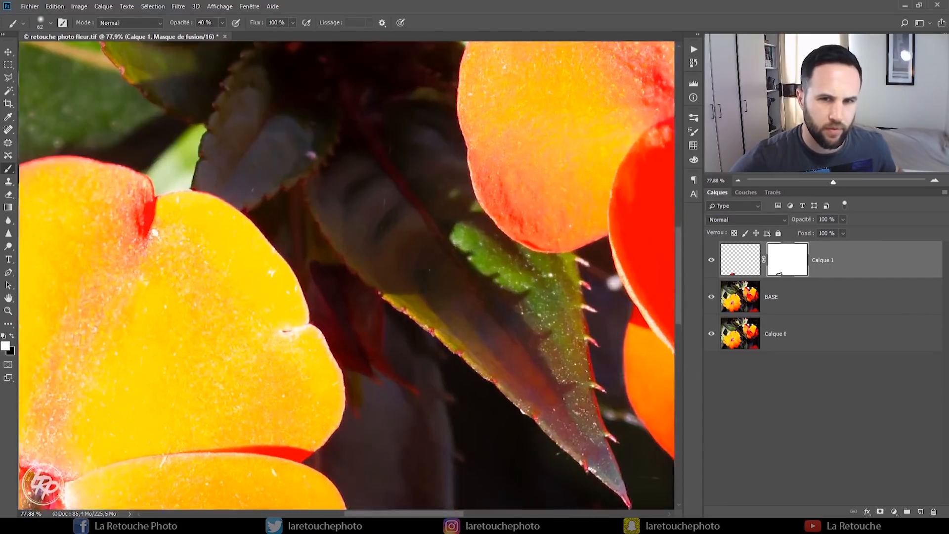
{"action": "left_click_drag", "start_coordinate": [797, 154], "coordinate": [757, 192]}
{"action": "left_click_drag", "start_coordinate": [393, 360], "coordinate": [494, 156]}
{"action": "scroll", "coordinate": [248, 321], "scroll_direction": "up", "scroll_amount": 3}
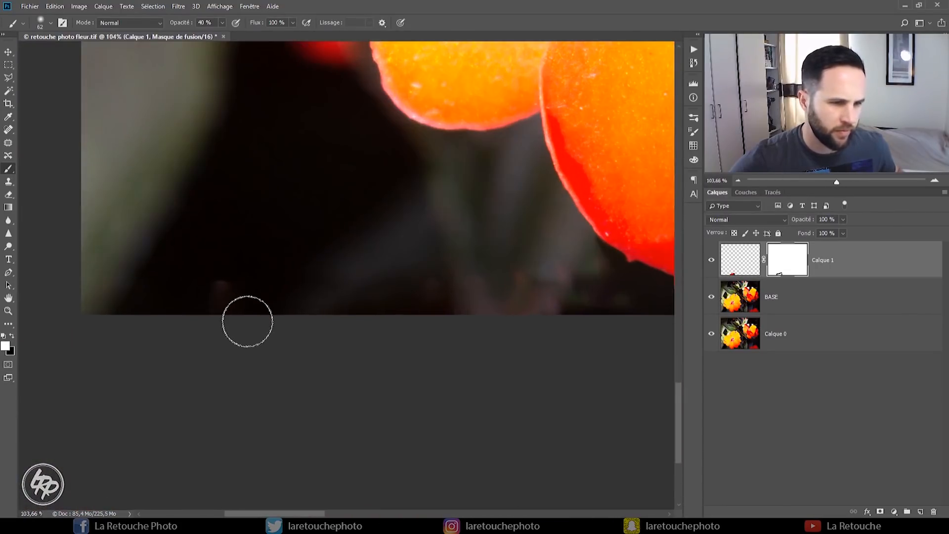
{"action": "scroll", "coordinate": [475, 297], "scroll_direction": "down", "scroll_amount": 4}
{"action": "left_click", "coordinate": [711, 297]}
{"action": "left_click", "coordinate": [711, 296]}
Clone out the faint reddish spot in the photo's dark lower-left background on the BASE layer with the Clone Stamp
{"action": "scroll", "coordinate": [386, 309], "scroll_direction": "up", "scroll_amount": 4}
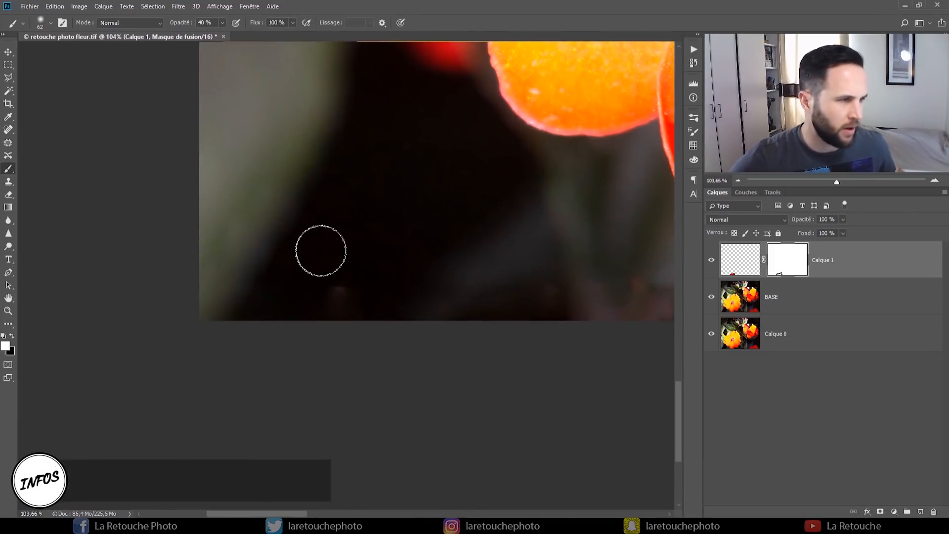
{"action": "key", "text": "s"}
{"action": "left_click_drag", "start_coordinate": [352, 240], "coordinate": [348, 243]}
{"action": "left_click", "coordinate": [737, 301]}
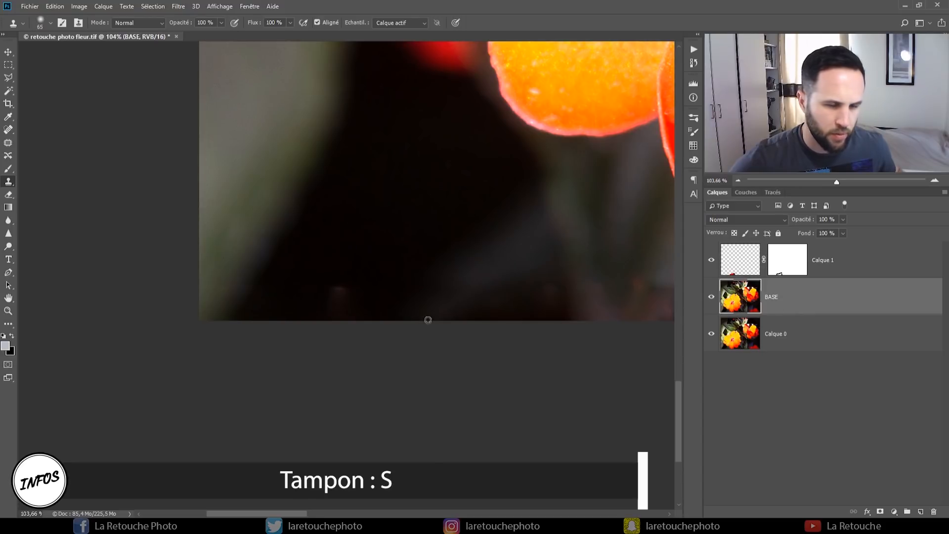
{"action": "mouse_move", "coordinate": [334, 298]}
{"action": "left_mouse_down"}
{"action": "mouse_move", "coordinate": [342, 291]}
{"action": "mouse_move", "coordinate": [345, 306]}
{"action": "left_mouse_up"}
{"action": "scroll", "coordinate": [250, 311], "scroll_direction": "up", "scroll_amount": 3}
{"action": "left_click_drag", "start_coordinate": [250, 312], "coordinate": [250, 302]}
{"action": "left_click", "coordinate": [293, 198], "text": "alt"}
{"action": "mouse_move", "coordinate": [256, 266]}
{"action": "left_mouse_down"}
{"action": "mouse_move", "coordinate": [229, 314]}
{"action": "mouse_move", "coordinate": [251, 269]}
{"action": "left_mouse_up"}
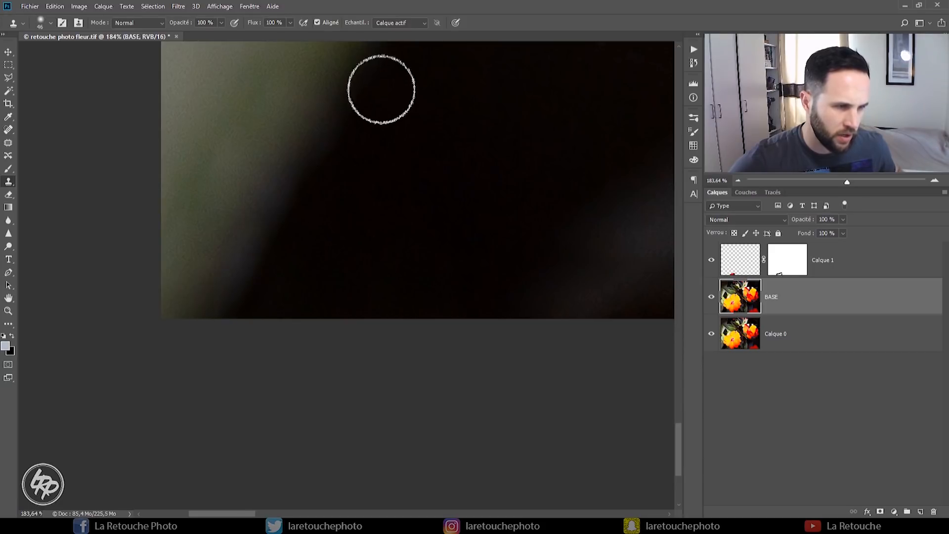
Clone over the reddish marks in the blurred background along the photo's bottom edge, left of the rebuilt petal
{"action": "scroll", "coordinate": [341, 237], "scroll_direction": "down", "scroll_amount": 4}
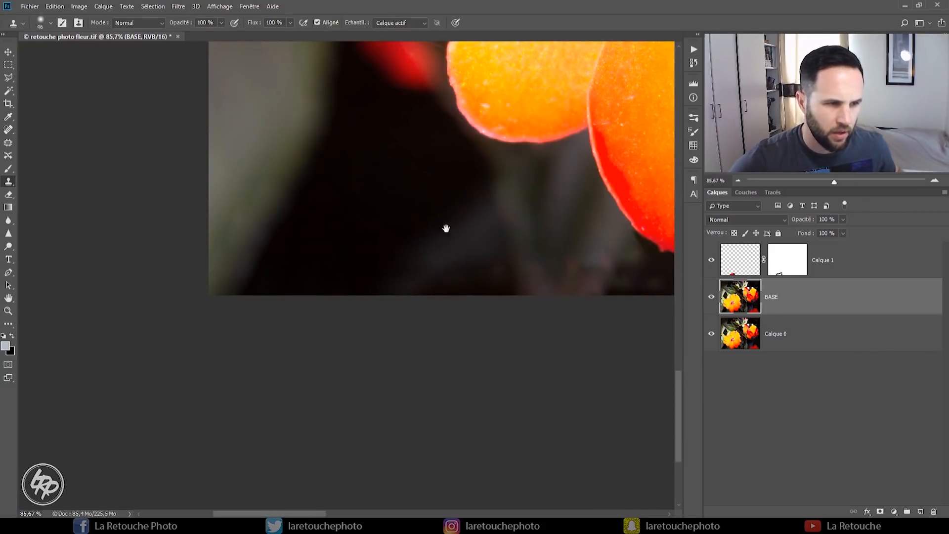
{"action": "scroll", "coordinate": [379, 282], "scroll_direction": "up", "scroll_amount": 3}
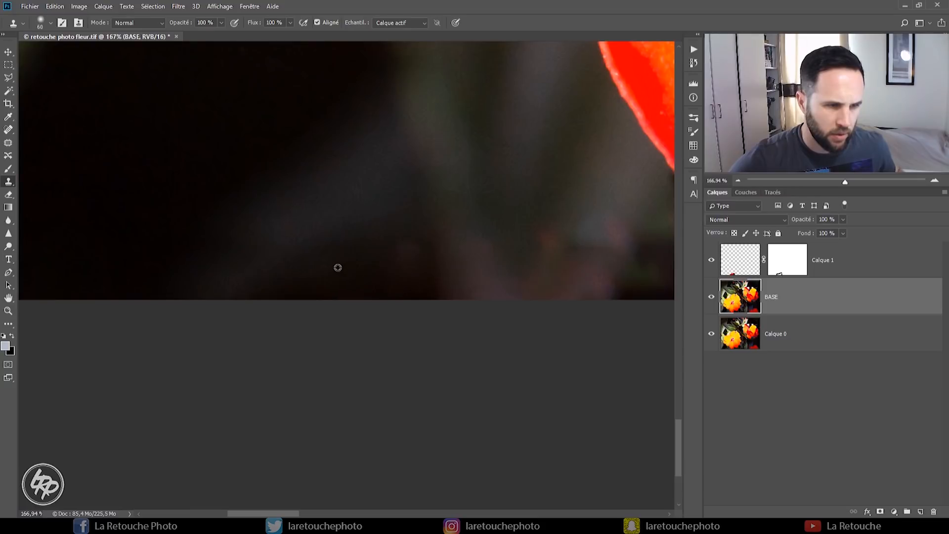
{"action": "left_click", "coordinate": [355, 262], "text": "alt"}
{"action": "left_click_drag", "start_coordinate": [402, 270], "coordinate": [408, 267]}
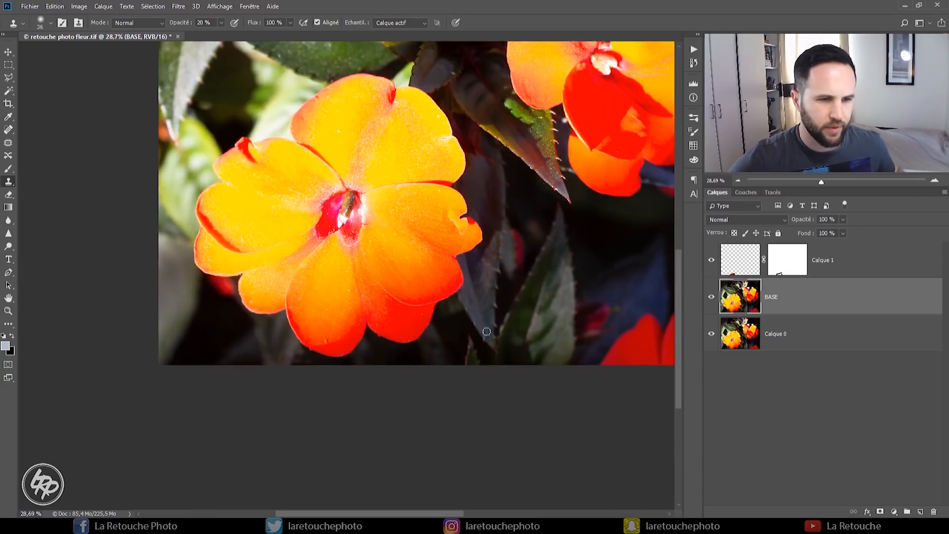
Remove the red fragment in the photo's upper-left corner with a content-aware patch taken from the nearby dark leaf
{"action": "scroll", "coordinate": [486, 331], "scroll_direction": "down", "scroll_amount": 2}
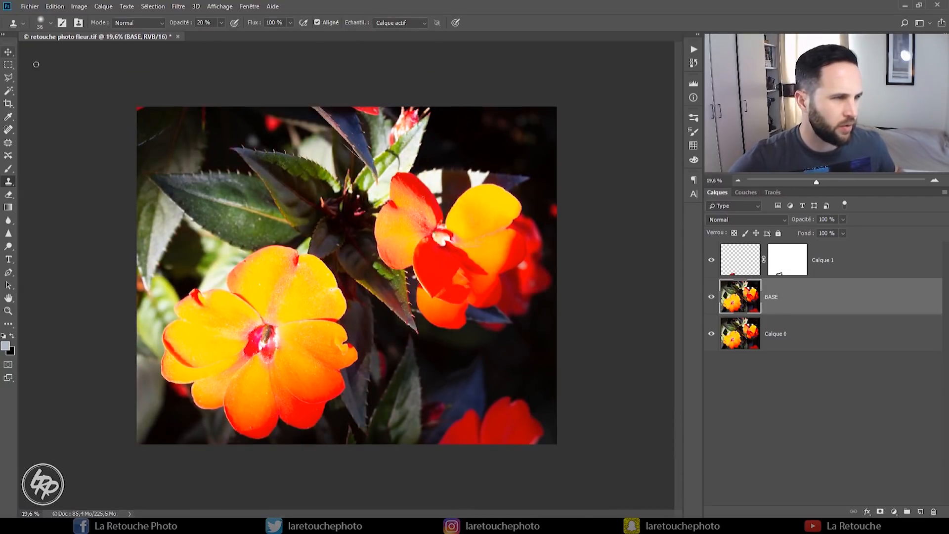
{"action": "left_click_drag", "start_coordinate": [817, 181], "coordinate": [834, 182]}
{"action": "left_click_drag", "start_coordinate": [821, 106], "coordinate": [771, 65]}
{"action": "left_click_drag", "start_coordinate": [252, 129], "coordinate": [351, 201]}
{"action": "scroll", "coordinate": [246, 202], "scroll_direction": "up", "scroll_amount": 3}
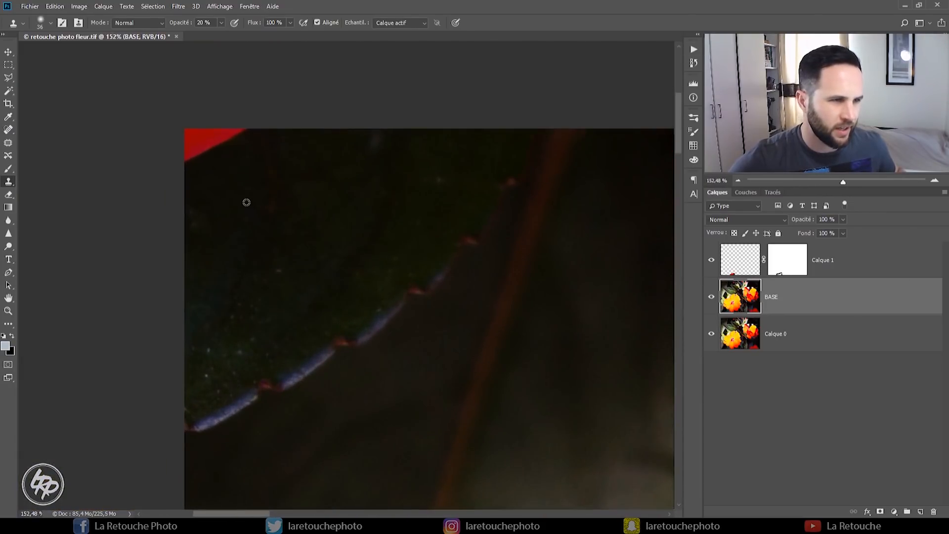
{"action": "scroll", "coordinate": [245, 204], "scroll_direction": "down", "scroll_amount": 2}
{"action": "scroll", "coordinate": [307, 178], "scroll_direction": "up", "scroll_amount": 1}
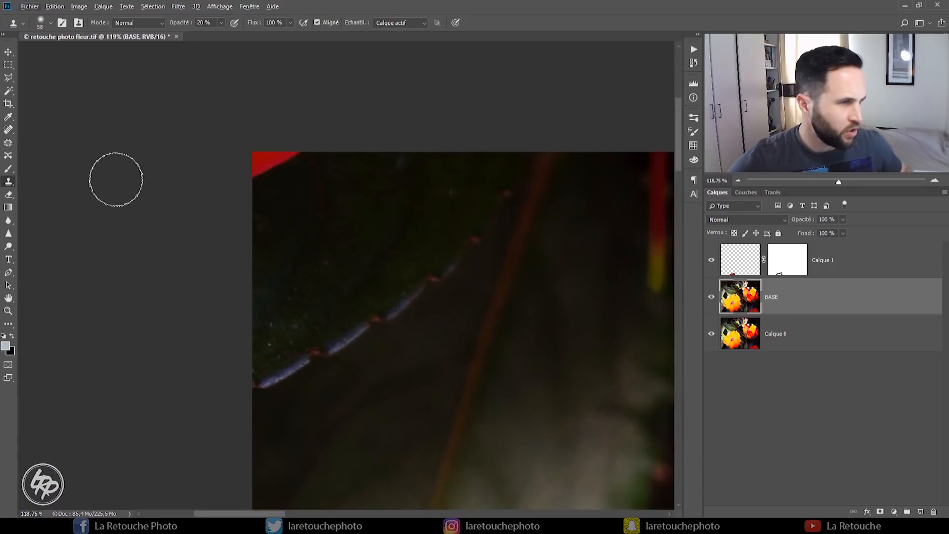
{"action": "left_click", "coordinate": [9, 143]}
{"action": "mouse_move", "coordinate": [250, 186]}
{"action": "left_mouse_down"}
{"action": "mouse_move", "coordinate": [307, 155]}
{"action": "mouse_move", "coordinate": [219, 125]}
{"action": "left_mouse_up"}
{"action": "left_click_drag", "start_coordinate": [276, 161], "coordinate": [358, 156]}
{"action": "left_click", "coordinate": [358, 220]}
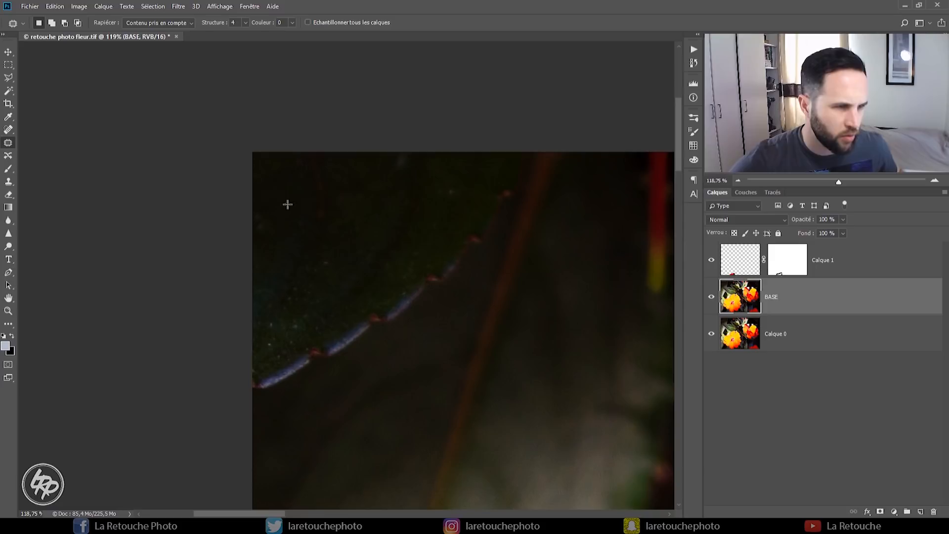
Set up the Burn tool with a 38 px soft brush, midtones range and 2% exposure
{"action": "left_click", "coordinate": [9, 221]}
{"action": "left_click", "coordinate": [9, 235]}
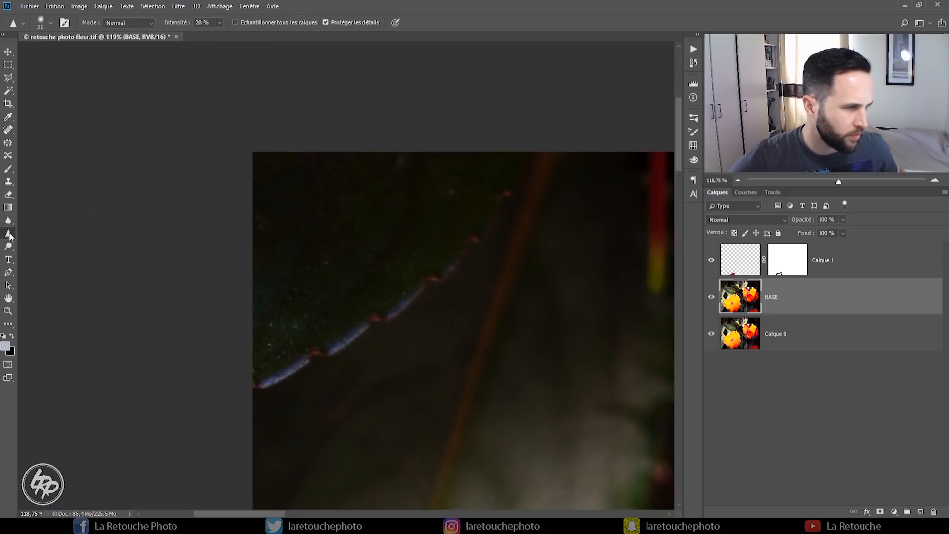
{"action": "left_click", "coordinate": [10, 246]}
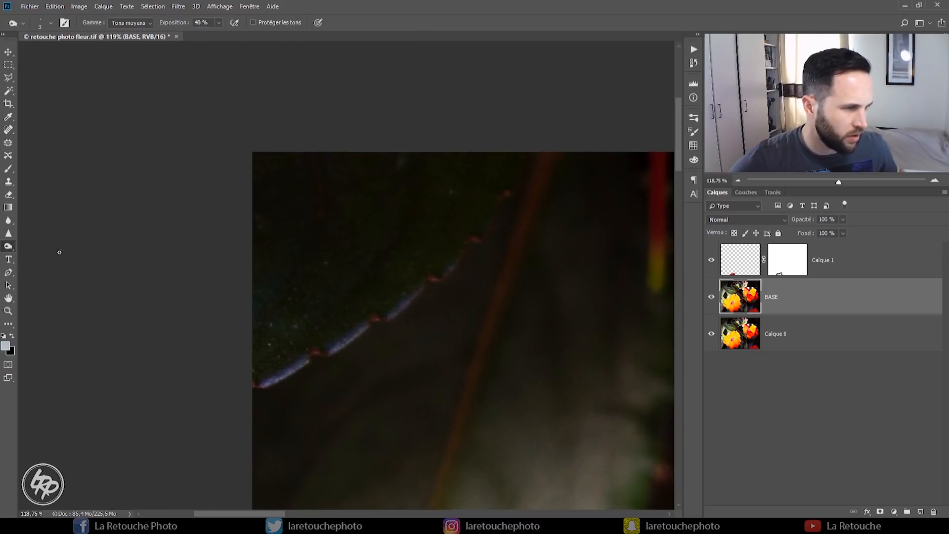
{"action": "scroll", "coordinate": [283, 204], "scroll_direction": "up", "scroll_amount": 3}
{"action": "left_click_drag", "start_coordinate": [283, 204], "coordinate": [298, 205]}
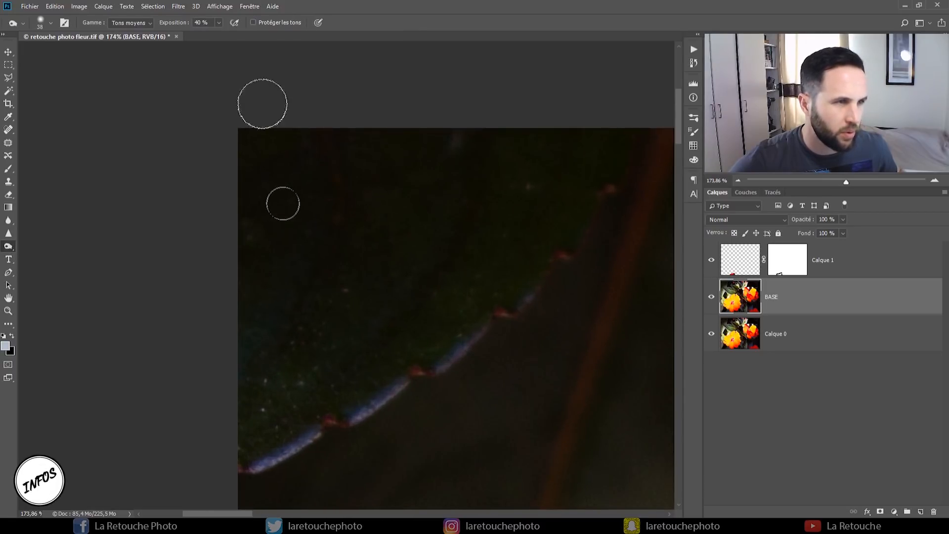
{"action": "left_click", "coordinate": [173, 25]}
{"action": "type", "text": "10"}
{"action": "key", "text": "Return"}
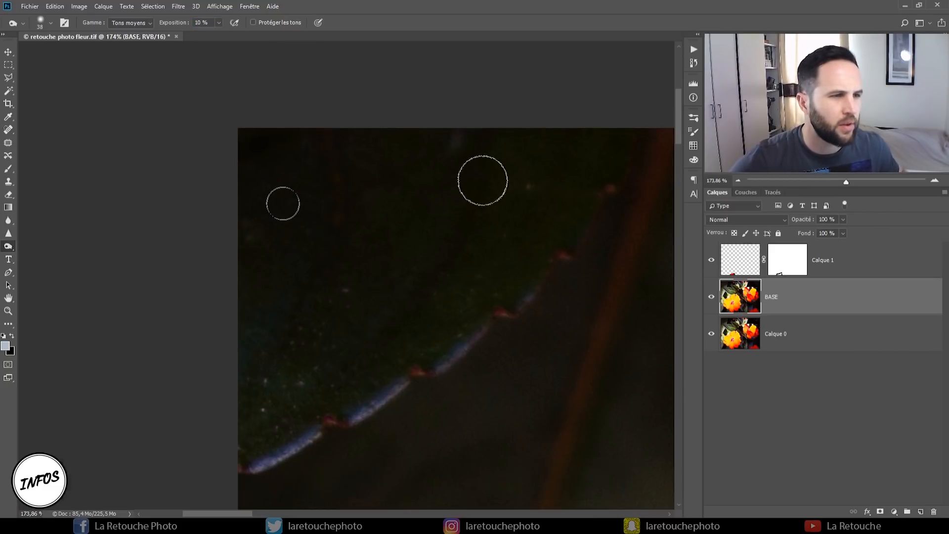
{"action": "double_click", "coordinate": [210, 23]}
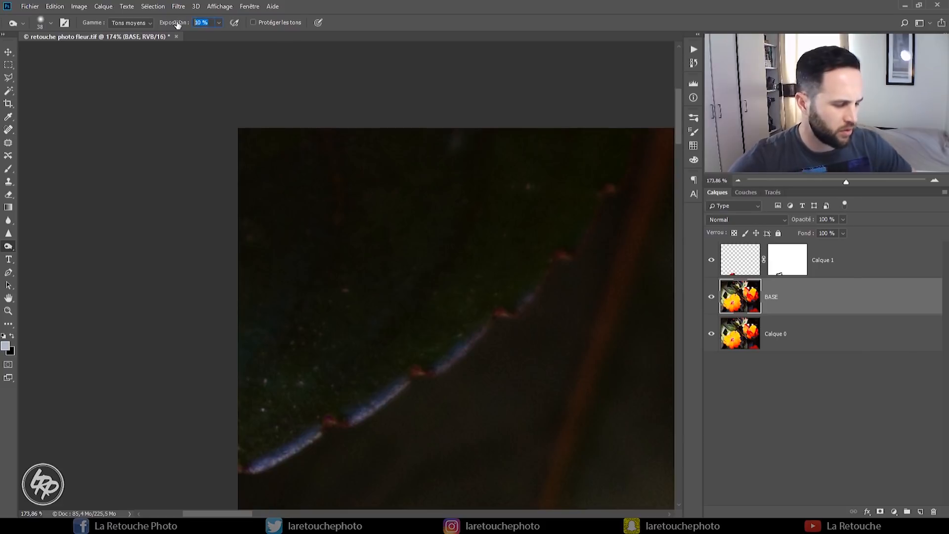
{"action": "type", "text": "2"}
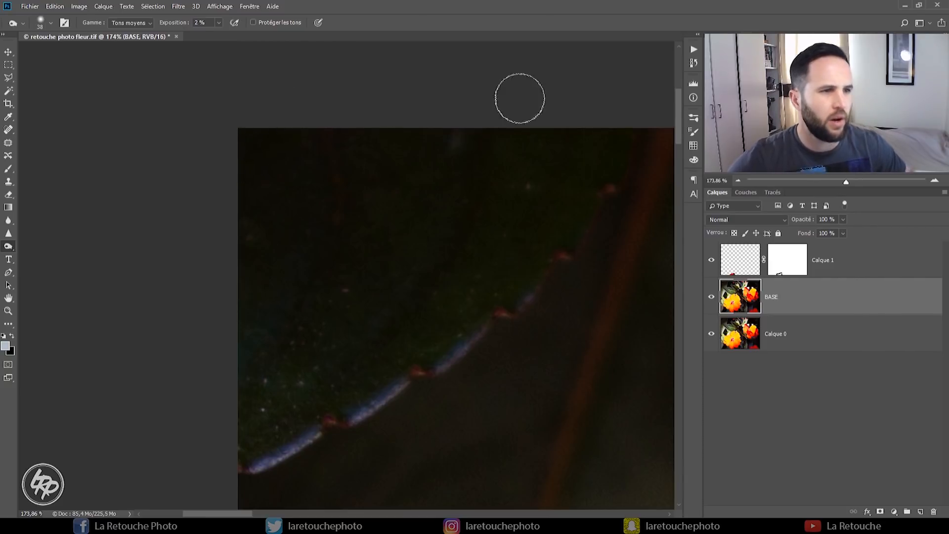
Merge the rebuilt petal layer Calque 1 into the BASE layer
{"action": "left_click_drag", "start_coordinate": [846, 182], "coordinate": [829, 183]}
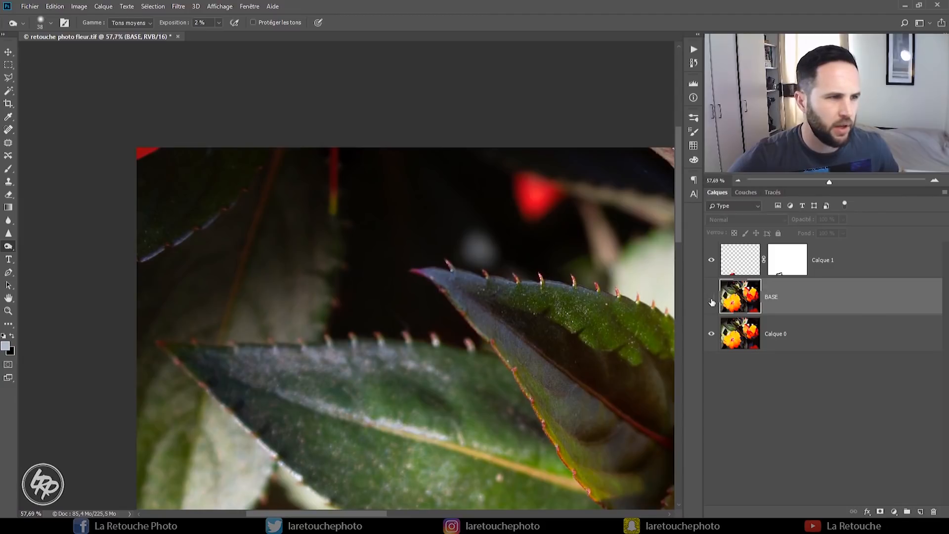
{"action": "left_click_drag", "start_coordinate": [829, 182], "coordinate": [811, 182]}
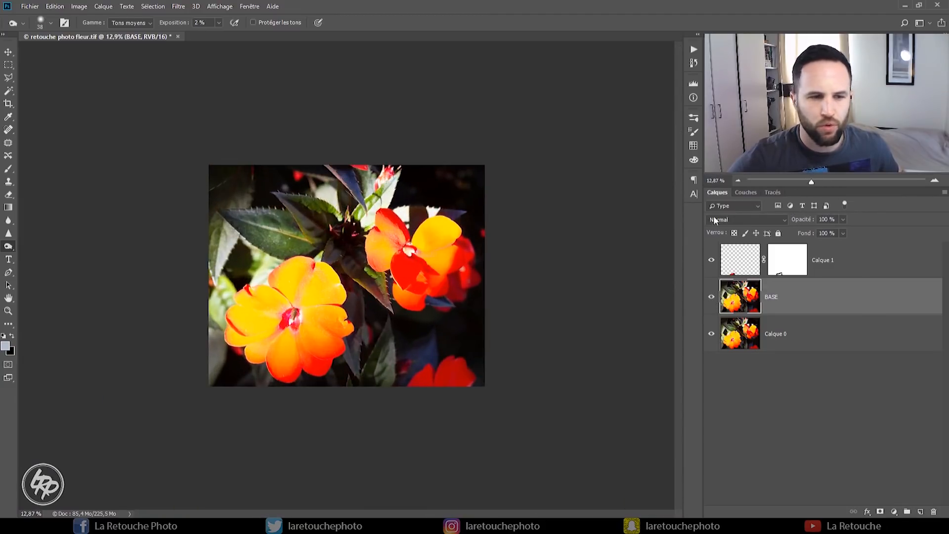
{"action": "left_click", "coordinate": [824, 271]}
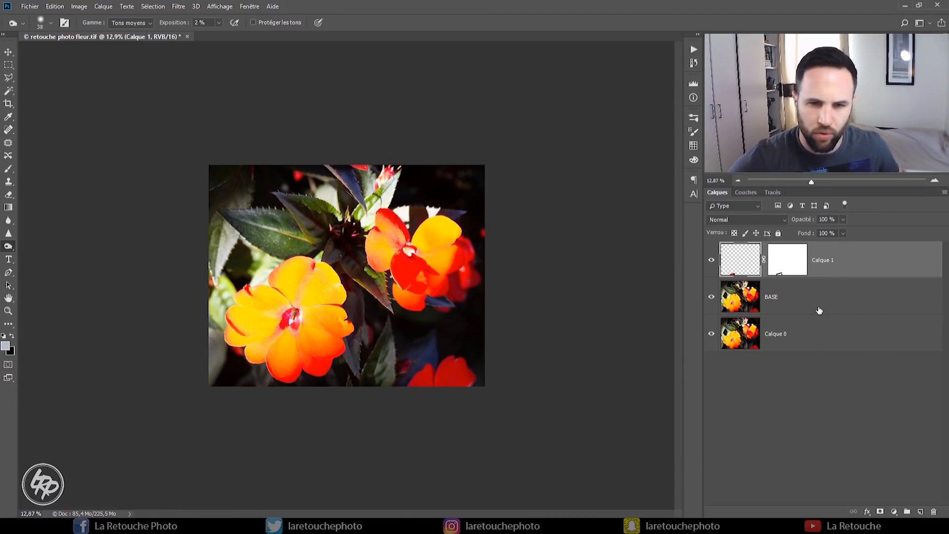
{"action": "key", "text": "Delete"}
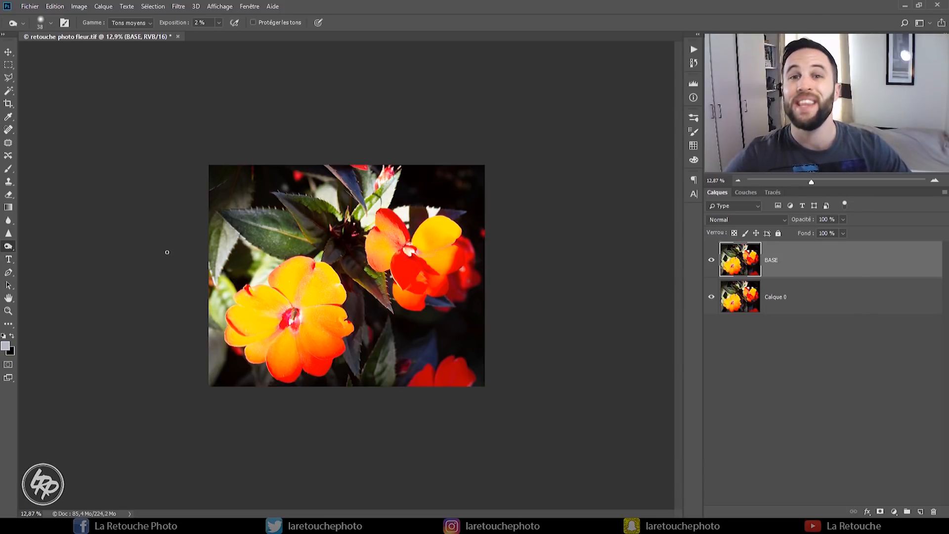
Toggle the visibility of the merged BASE layer to compare the whole retouch with the original photo
{"action": "left_click", "coordinate": [8, 51]}
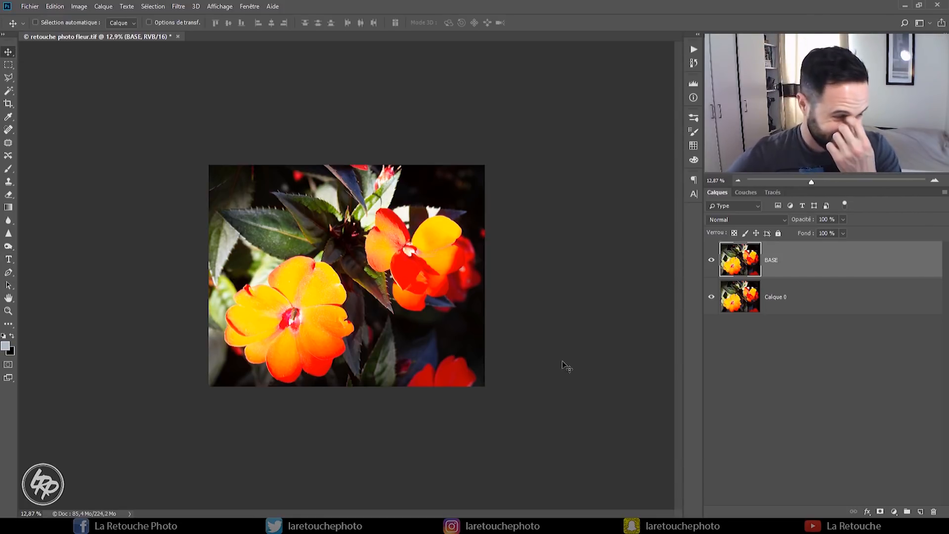
{"action": "left_click", "coordinate": [711, 262]}
{"action": "left_click", "coordinate": [712, 260]}
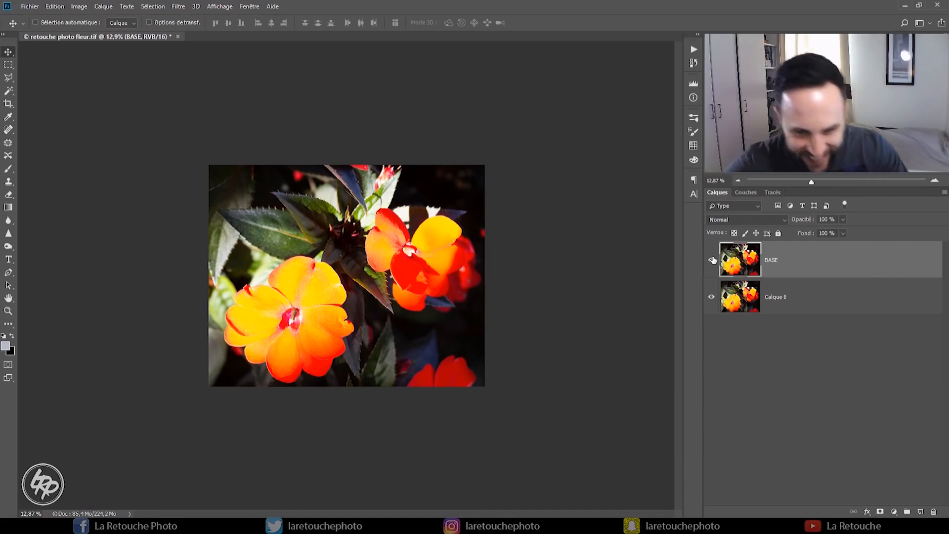
Convert the BASE layer to a smart object and place it in a group named WORK
{"action": "right_click", "coordinate": [796, 267]}
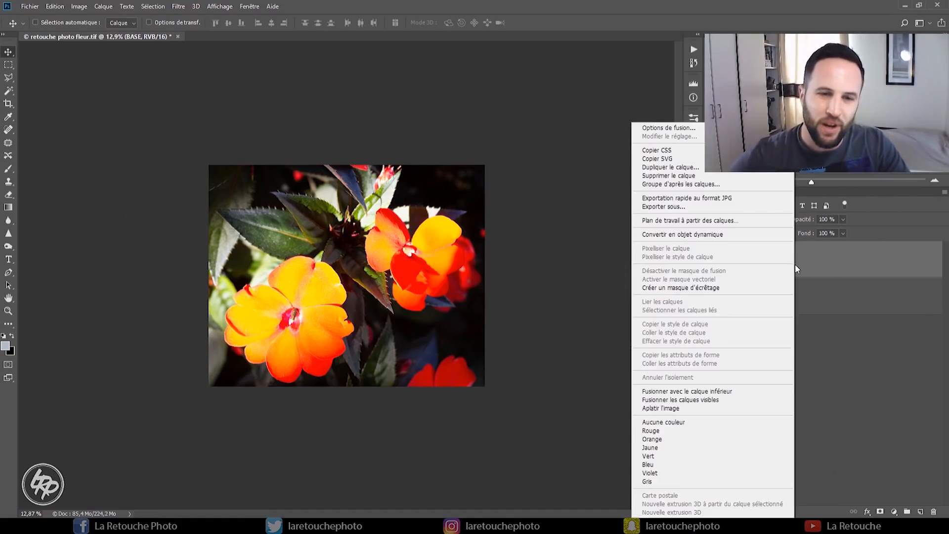
{"action": "left_click", "coordinate": [704, 235]}
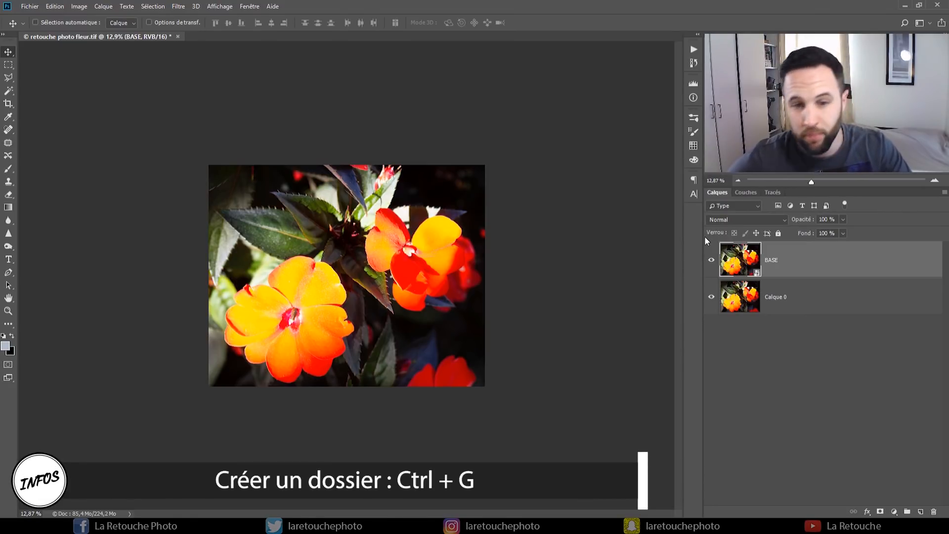
{"action": "key", "text": "ctrl+g"}
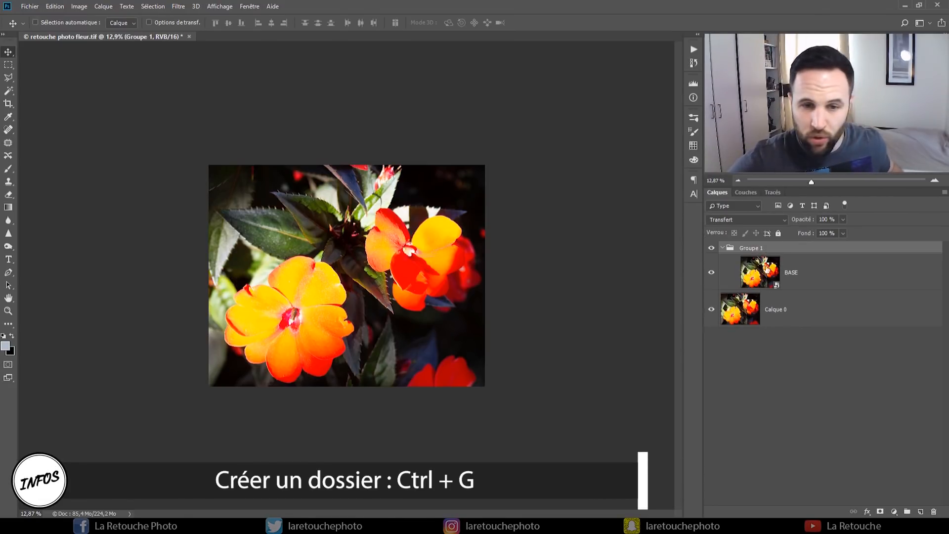
{"action": "double_click", "coordinate": [751, 248]}
{"action": "type", "text": "WORK"}
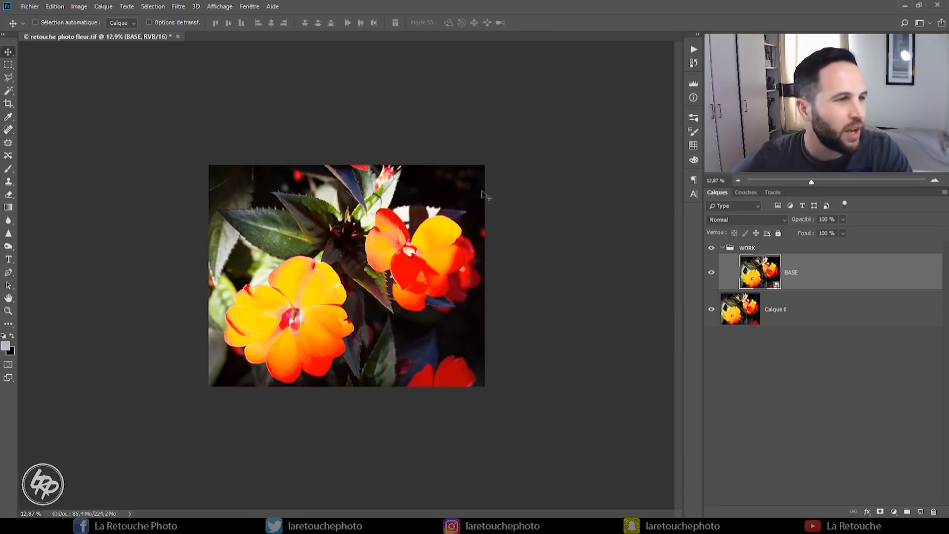
Open the Camera Raw filter for the BASE smart object
{"action": "left_click", "coordinate": [179, 6]}
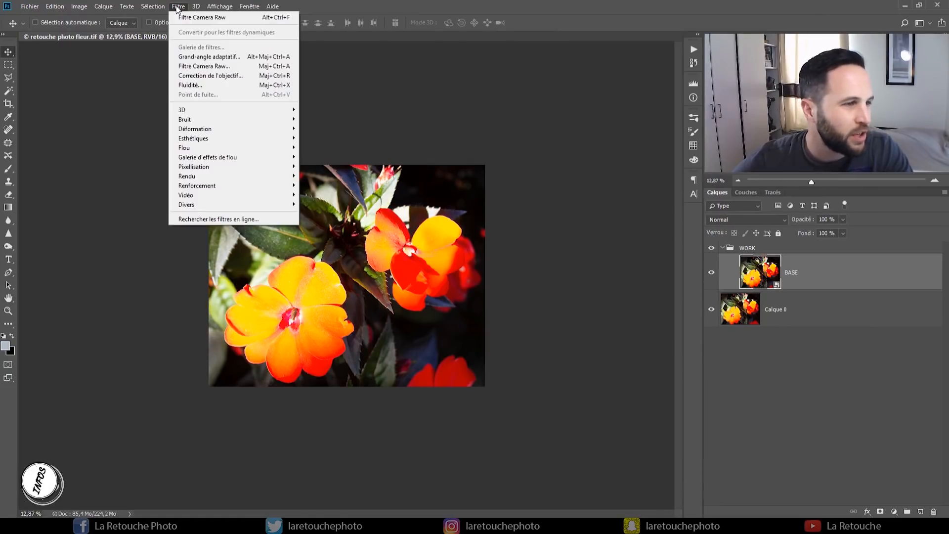
{"action": "left_click", "coordinate": [204, 69]}
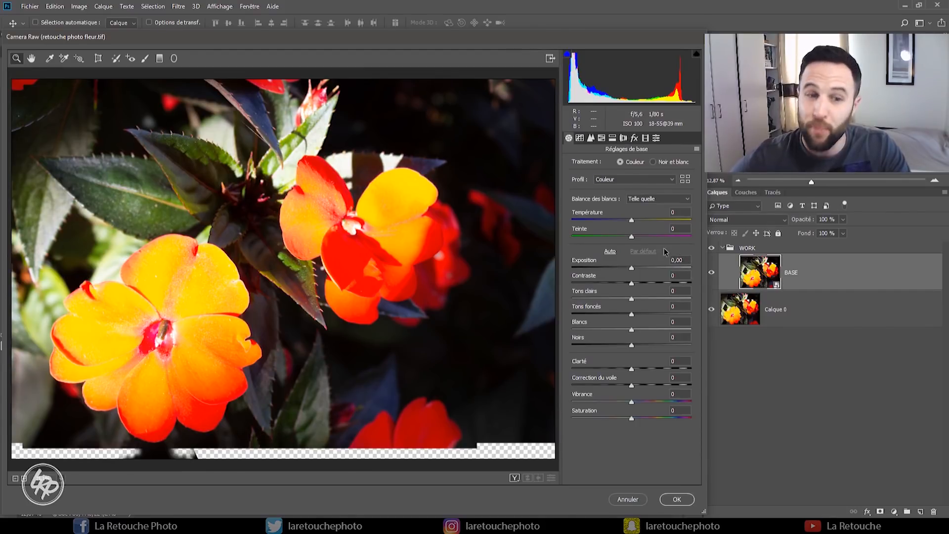
Try the Auto white balance on the photo and set it back to Telle quelle
{"action": "left_click", "coordinate": [658, 199]}
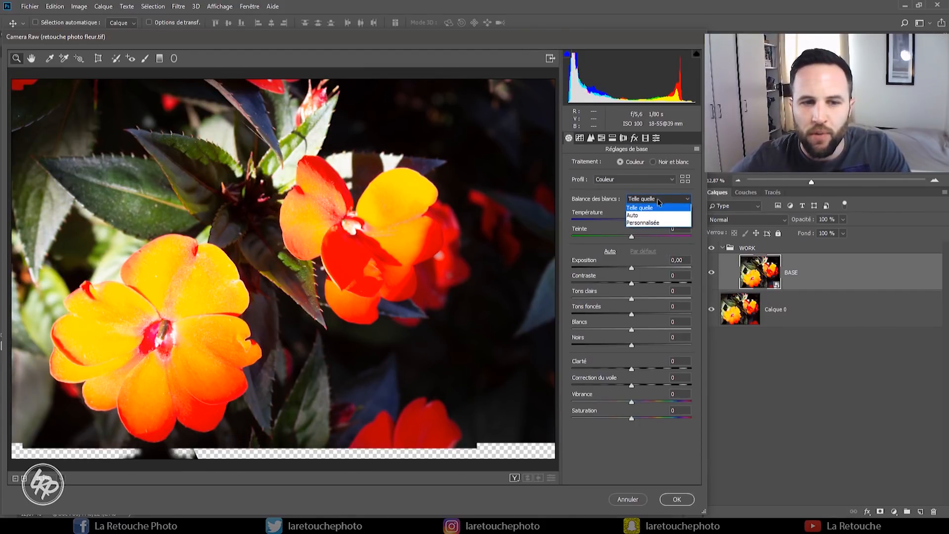
{"action": "left_click", "coordinate": [651, 216]}
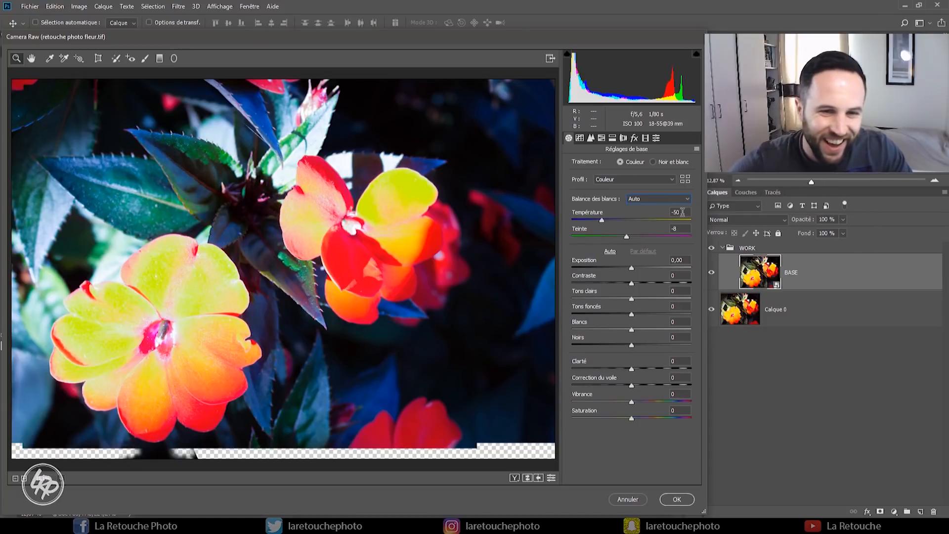
{"action": "left_click", "coordinate": [652, 199]}
{"action": "left_click", "coordinate": [650, 204]}
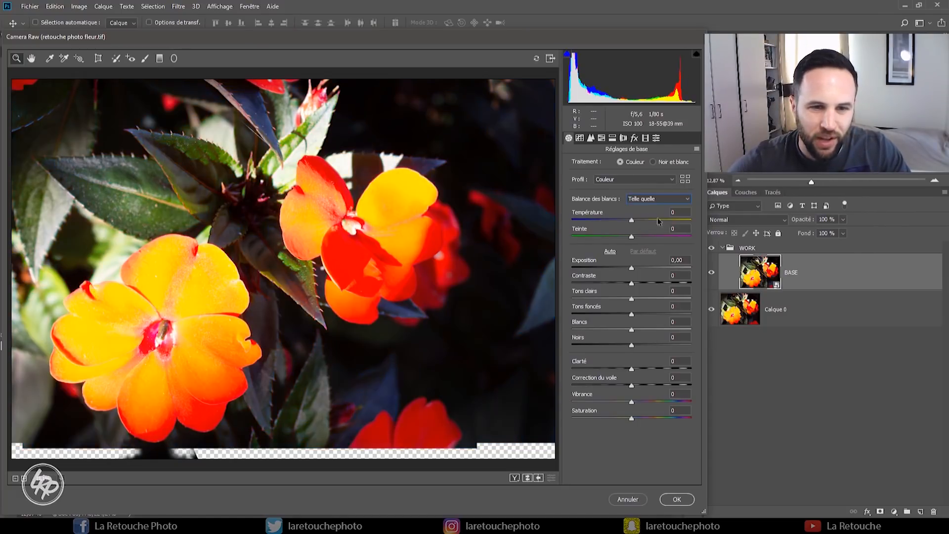
Adjust the photo's white balance to Température -5 and Teinte -2
{"action": "key", "text": "shift+Down"}
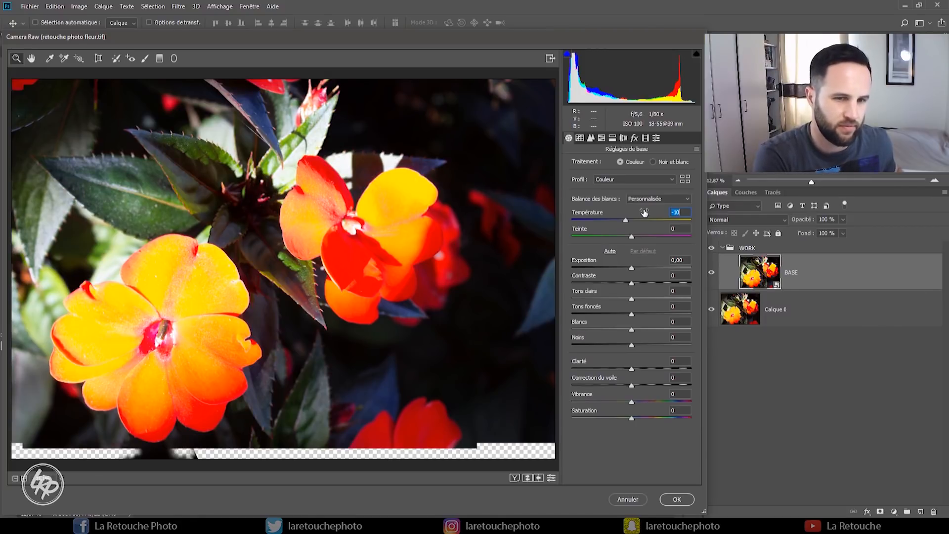
{"action": "type", "text": "-5"}
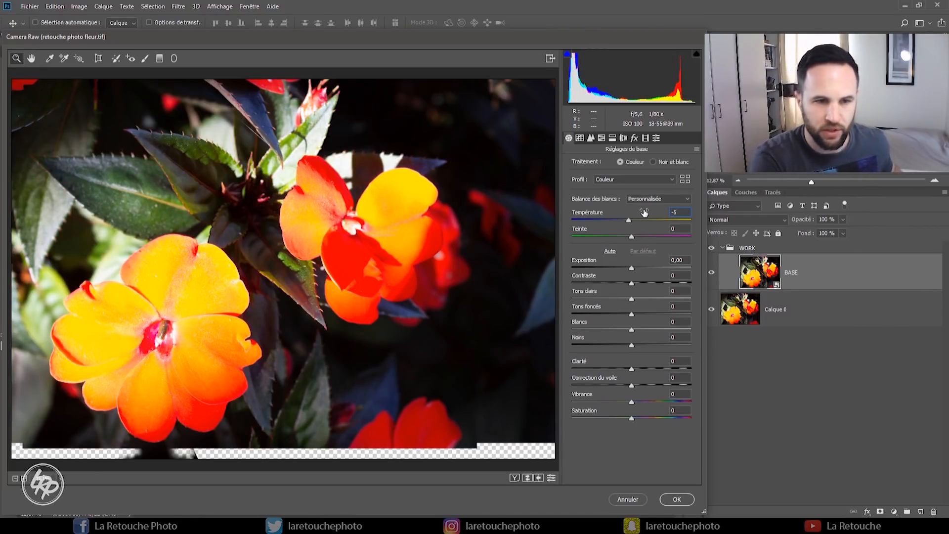
{"action": "key", "text": "Down"}
{"action": "key", "text": "Down"}
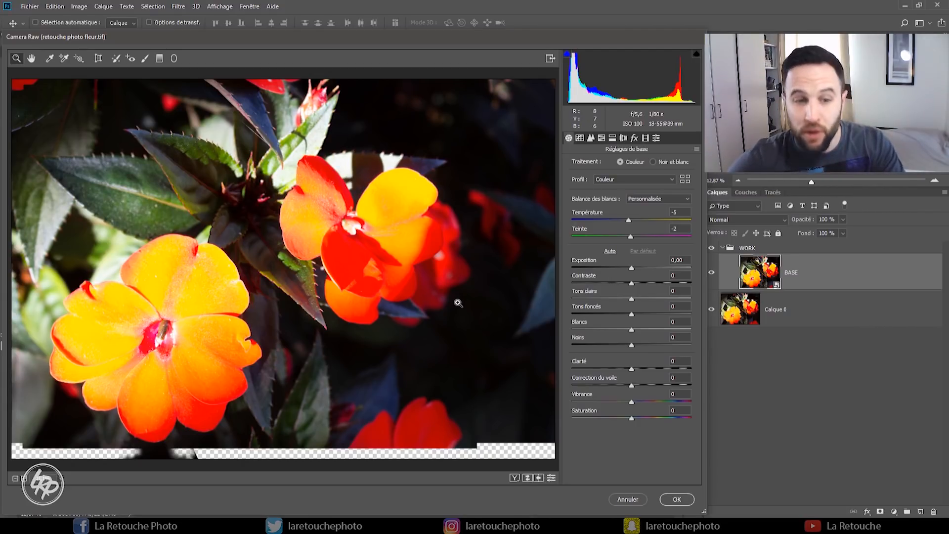
Apply the automatic tone settings and adjust Exposition to -0,20 and Contraste to -5
{"action": "left_click", "coordinate": [610, 252]}
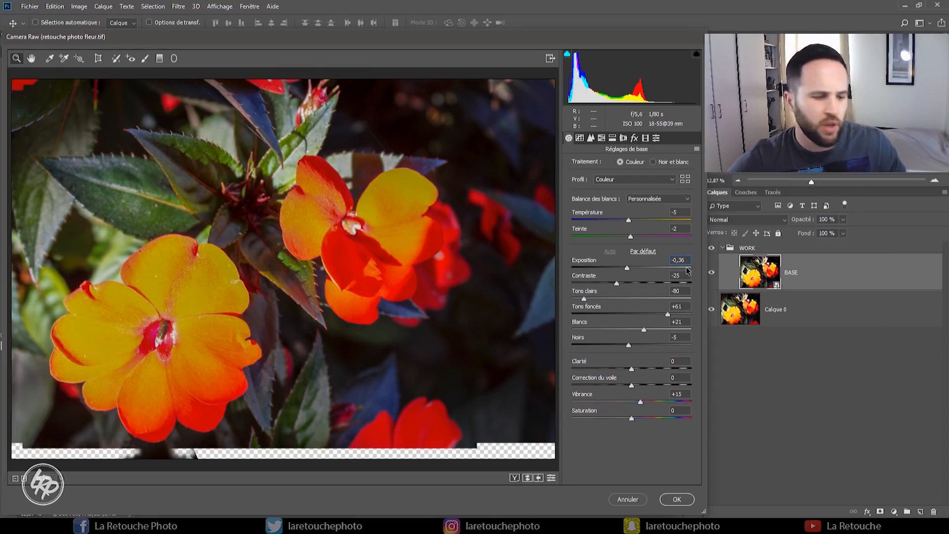
{"action": "type", "text": "-0,20"}
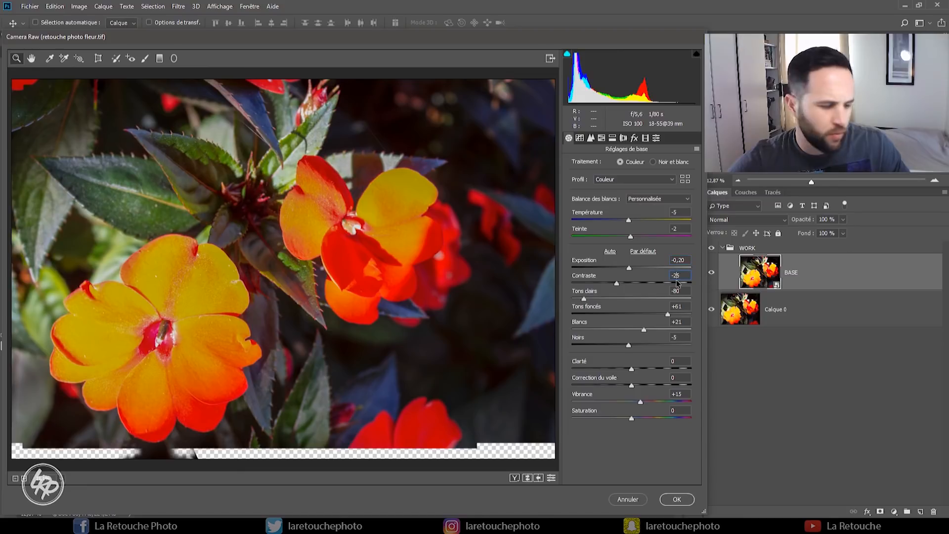
{"action": "key", "text": "BackSpace"}
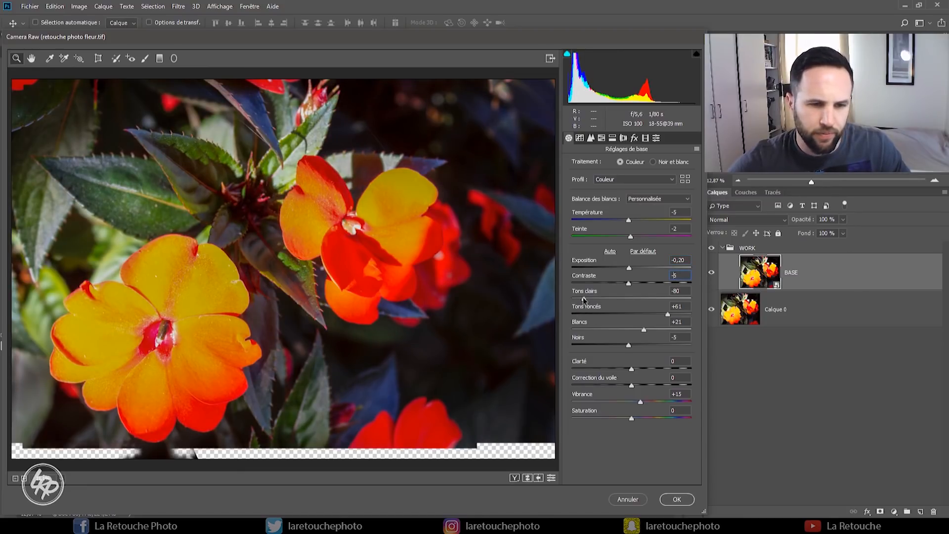
Set Tons clairs to -30, inspecting the centre of the large yellow-orange flower up close to judge its highlights
{"action": "left_click_drag", "start_coordinate": [584, 299], "coordinate": [616, 299]}
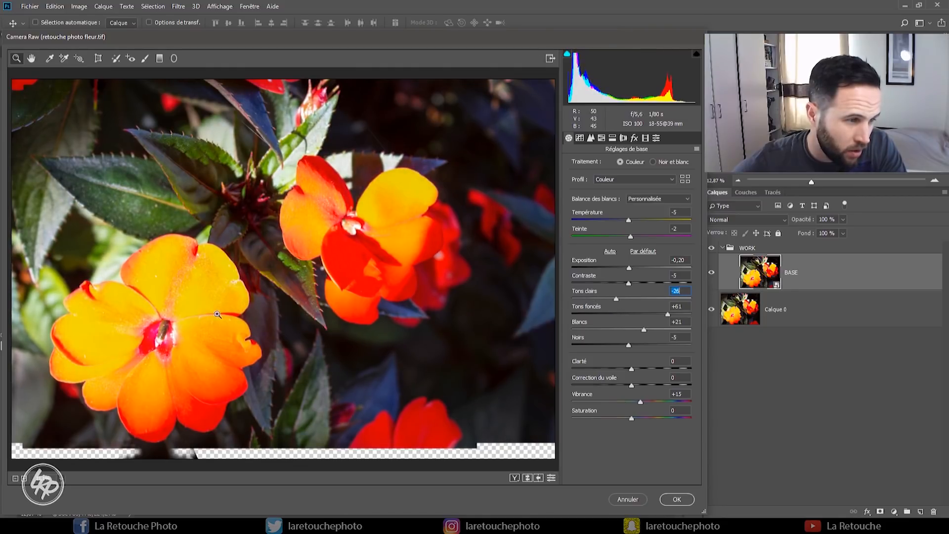
{"action": "left_click", "coordinate": [186, 307]}
{"action": "left_click", "coordinate": [190, 303]}
{"action": "left_click", "coordinate": [192, 301]}
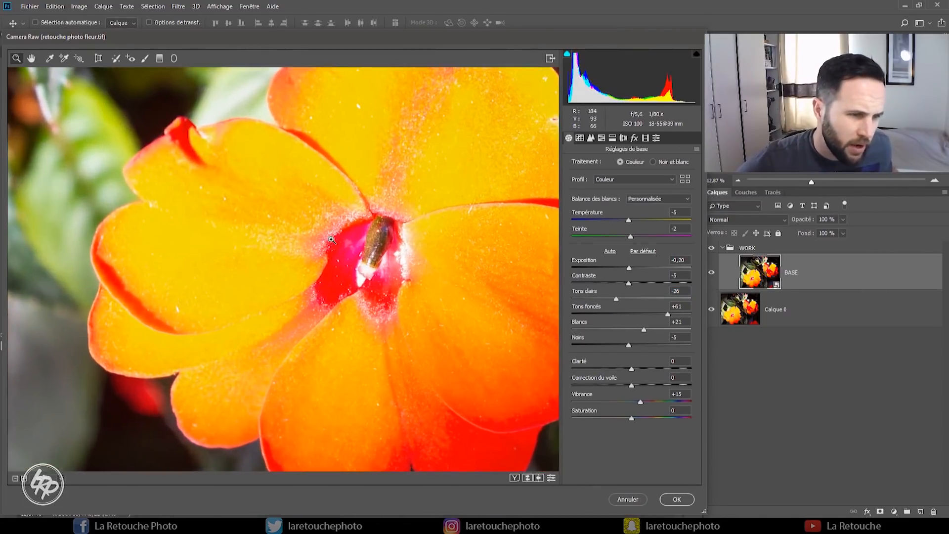
{"action": "left_click", "coordinate": [332, 240]}
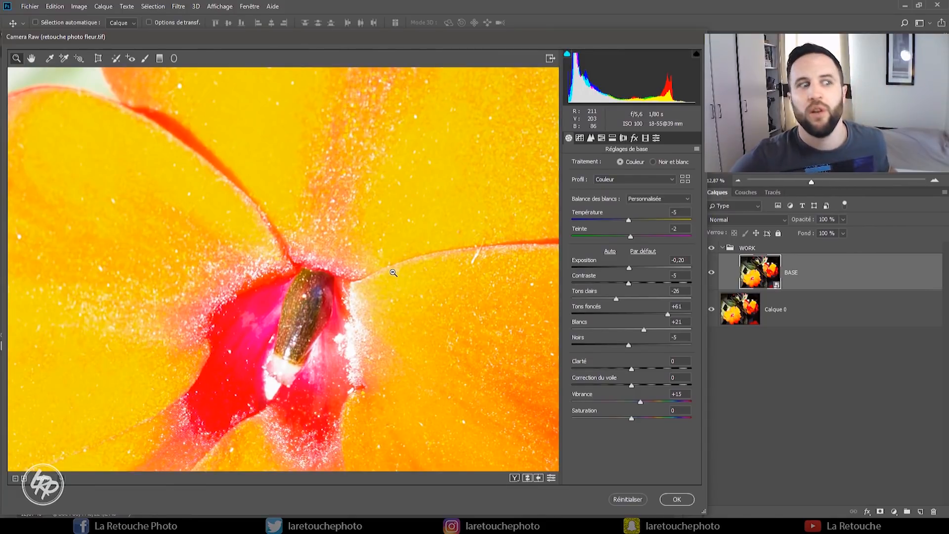
{"action": "key", "text": "ctrl+0"}
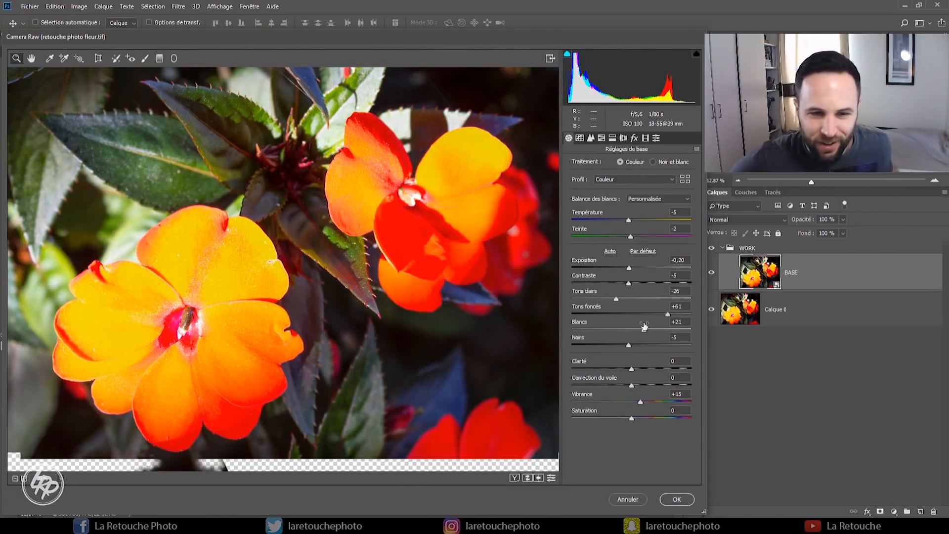
{"action": "double_click", "coordinate": [677, 291]}
{"action": "type", "text": "-0,2"}
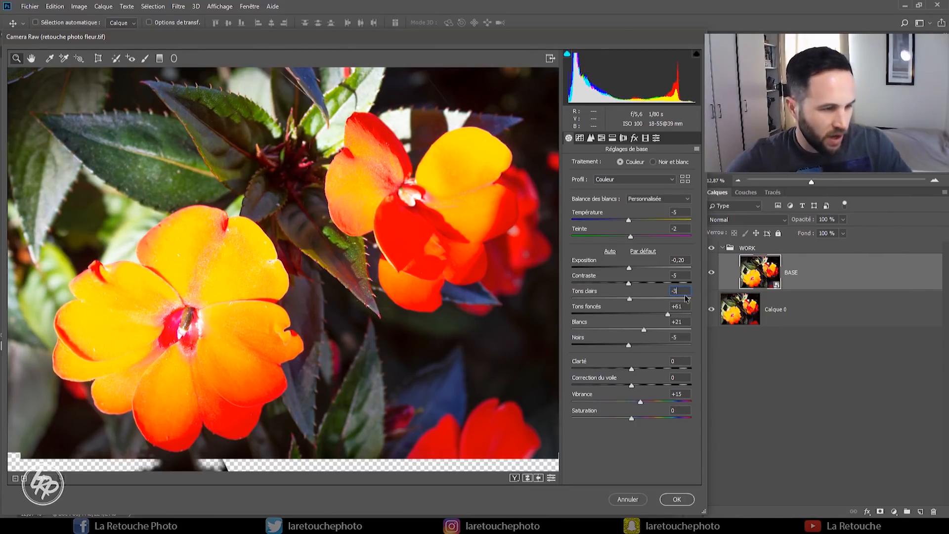
{"action": "type", "text": "0"}
{"action": "right_click", "coordinate": [310, 227]}
{"action": "left_click", "coordinate": [351, 290]}
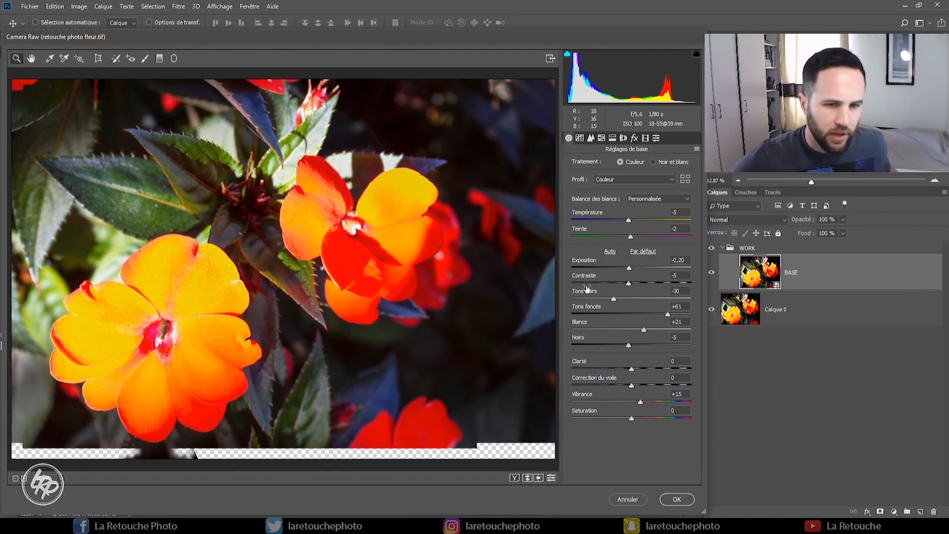
Set Tons foncés to +30 and Blancs to +28, using the clipping preview for the whites
{"action": "mouse_move", "coordinate": [668, 315]}
{"action": "left_mouse_down"}
{"action": "mouse_move", "coordinate": [631, 317]}
{"action": "mouse_move", "coordinate": [652, 317]}
{"action": "left_mouse_up"}
{"action": "type", "text": "30"}
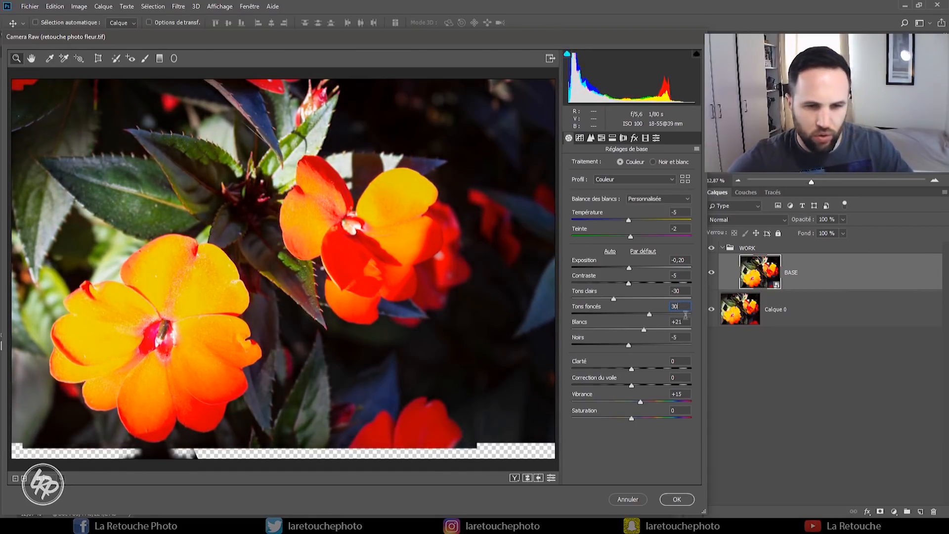
{"action": "mouse_move", "coordinate": [644, 333]}
{"action": "left_mouse_down"}
{"action": "mouse_move", "coordinate": [662, 332]}
{"action": "mouse_move", "coordinate": [649, 334]}
{"action": "left_mouse_up"}
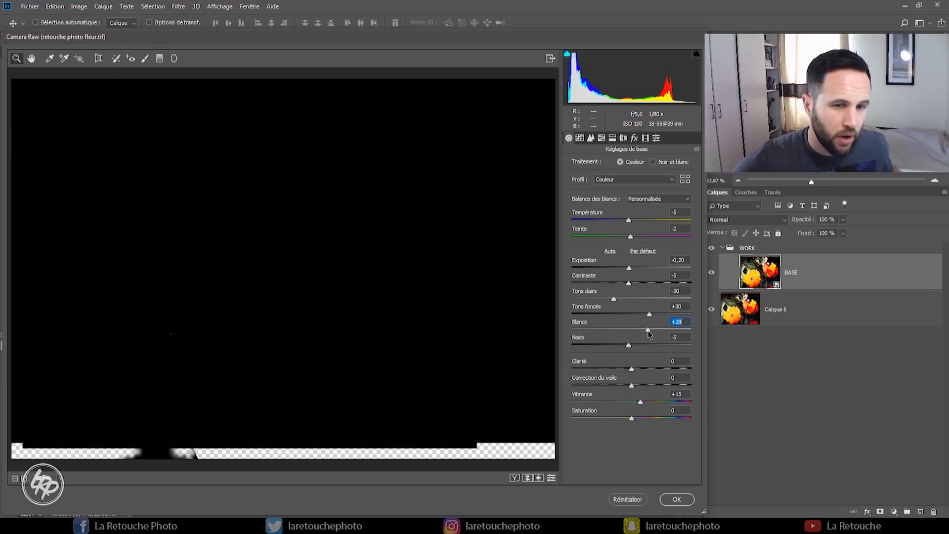
{"action": "left_click_drag", "start_coordinate": [649, 335], "coordinate": [650, 334]}
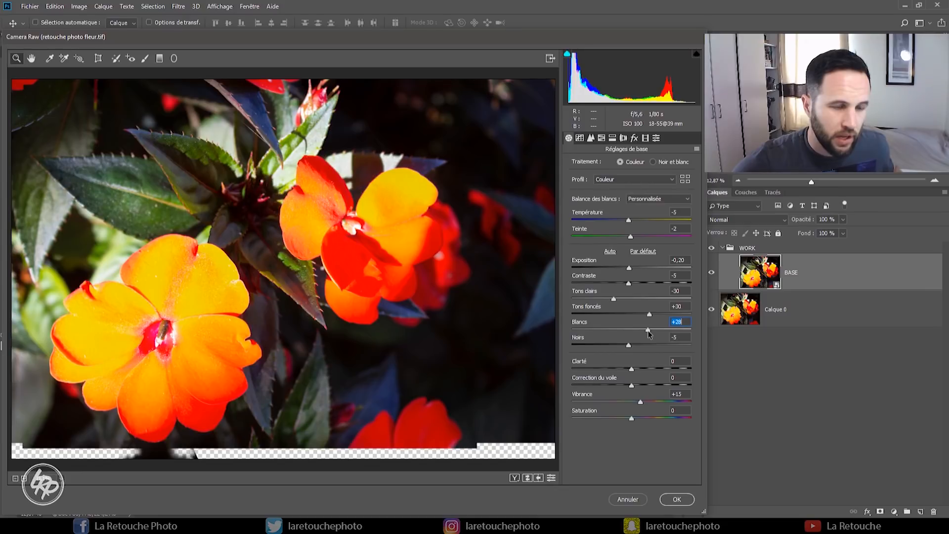
Set Noirs to 0 using the clipping preview for the shadows
{"action": "key", "text": "alt"}
{"action": "left_click_drag", "start_coordinate": [629, 347], "coordinate": [639, 347]}
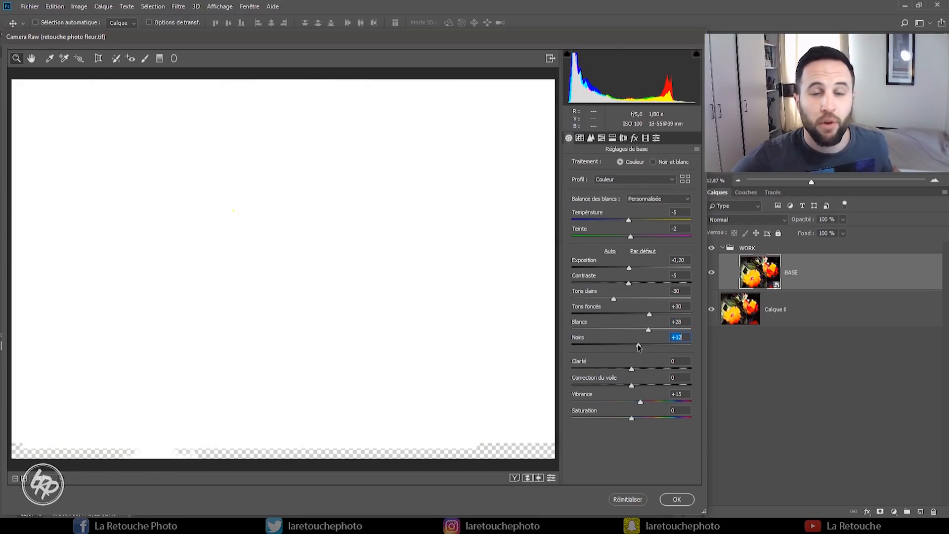
{"action": "left_click_drag", "start_coordinate": [634, 348], "coordinate": [630, 347]}
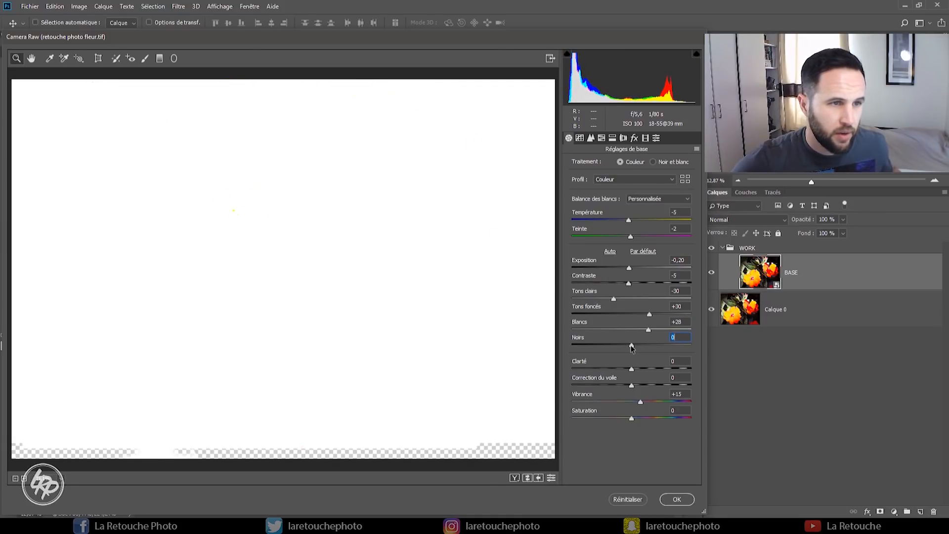
{"action": "left_click_drag", "start_coordinate": [631, 347], "coordinate": [632, 348]}
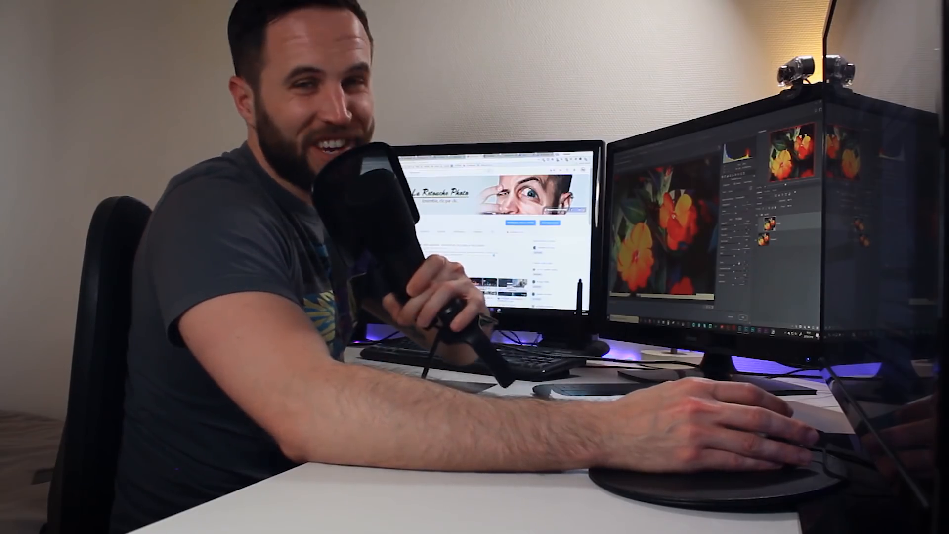
Set Clarté to +20, Correction du voile to +2 and Saturation to -5
{"action": "key", "text": "Tab"}
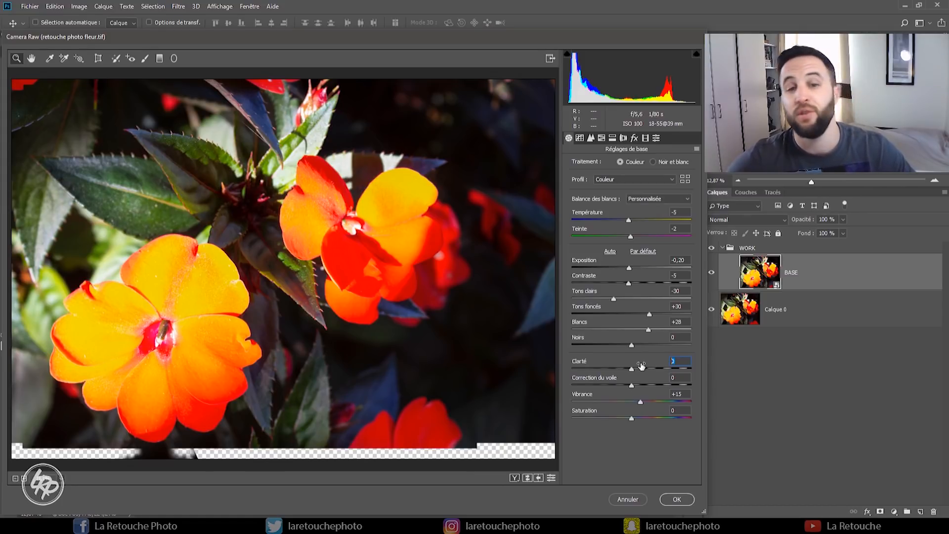
{"action": "type", "text": "20"}
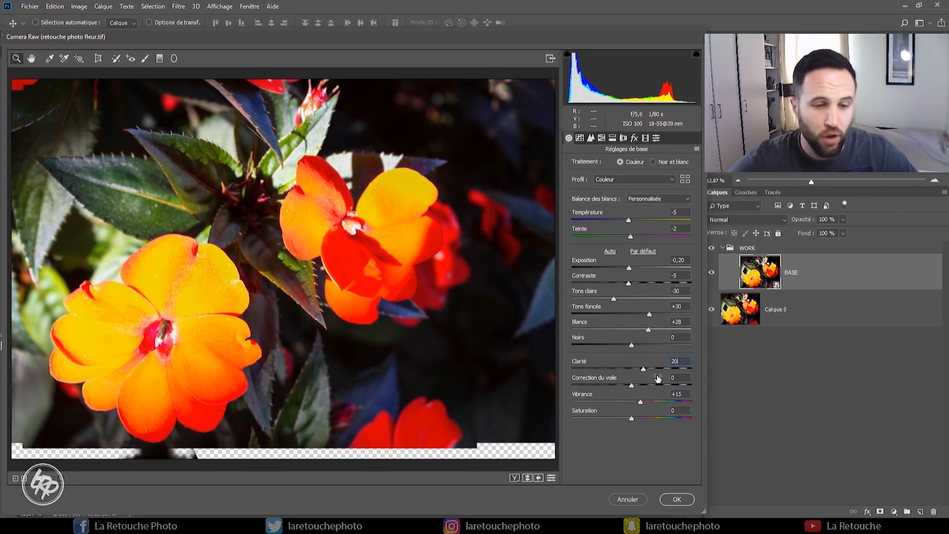
{"action": "left_click_drag", "start_coordinate": [639, 378], "coordinate": [642, 378]}
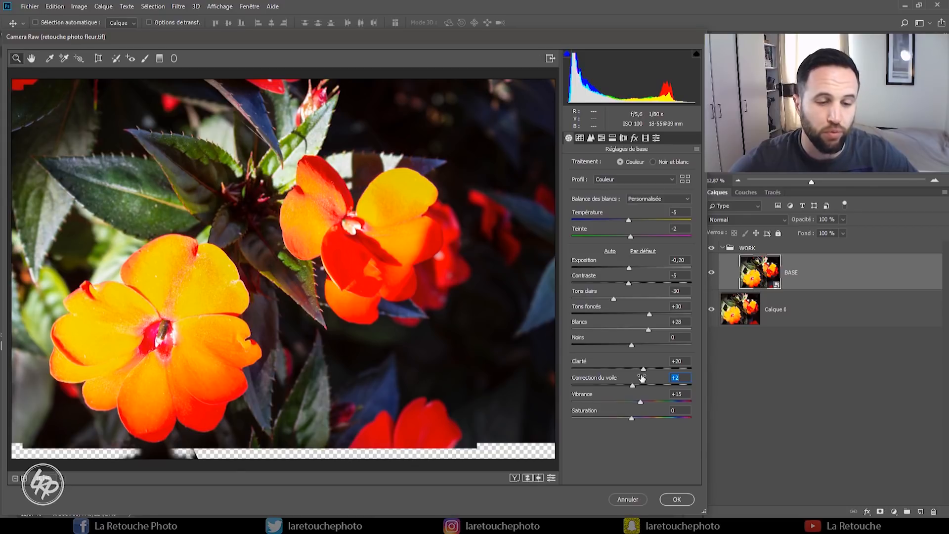
{"action": "left_click", "coordinate": [685, 395]}
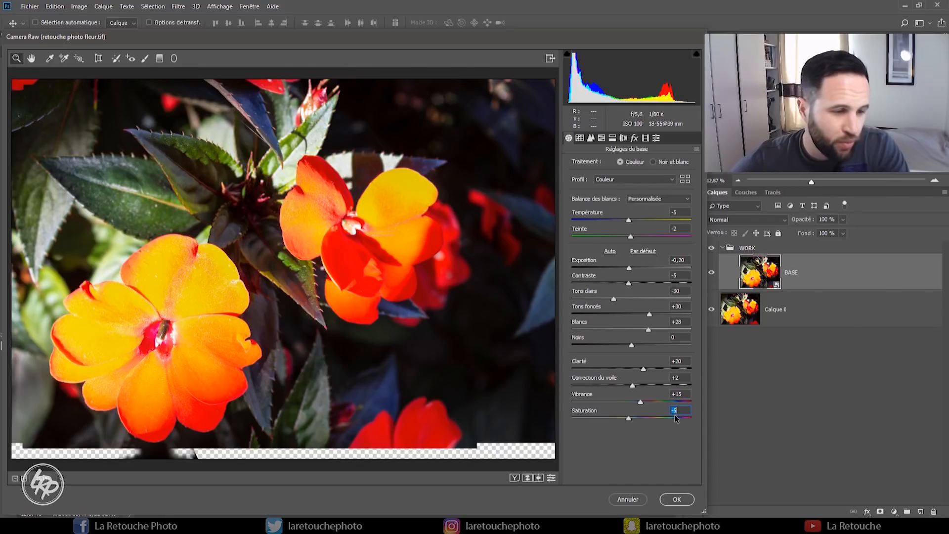
Raise the black point of the Rouge channel's point tone curve to an output of 2
{"action": "left_click", "coordinate": [580, 140]}
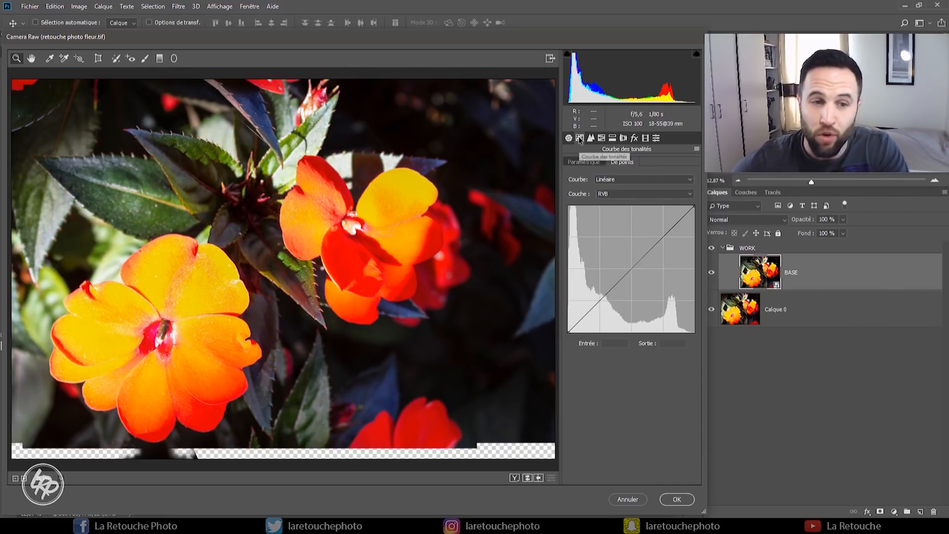
{"action": "left_click", "coordinate": [630, 194]}
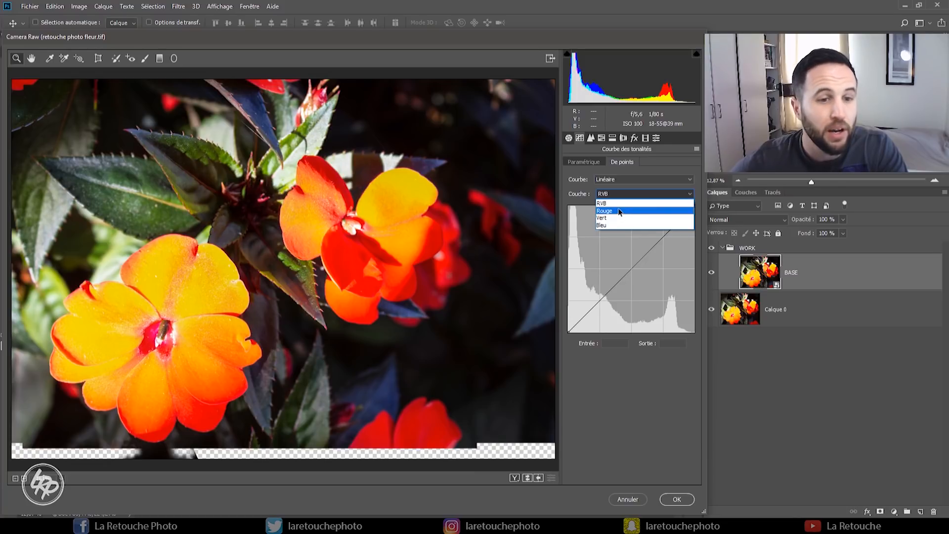
{"action": "left_click", "coordinate": [619, 212]}
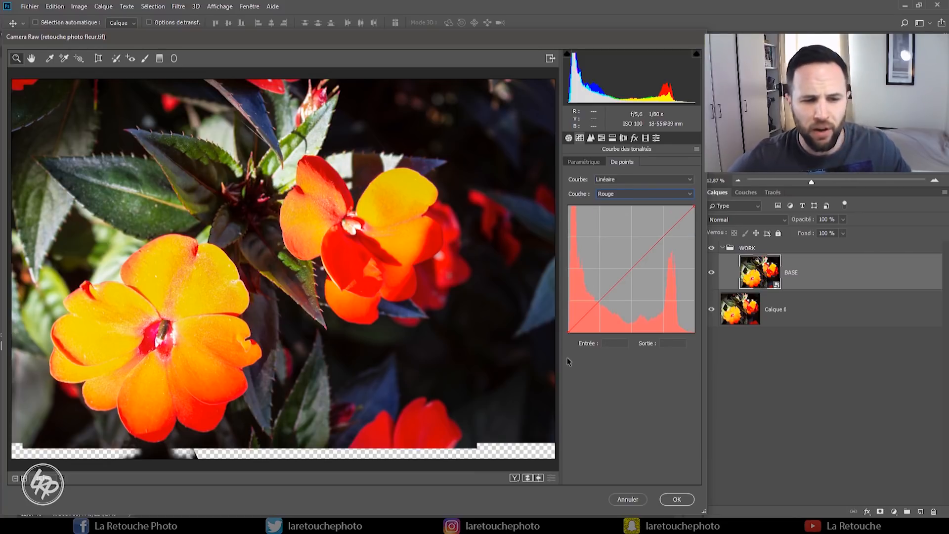
{"action": "left_click_drag", "start_coordinate": [569, 331], "coordinate": [552, 295]}
{"action": "left_click", "coordinate": [673, 344]}
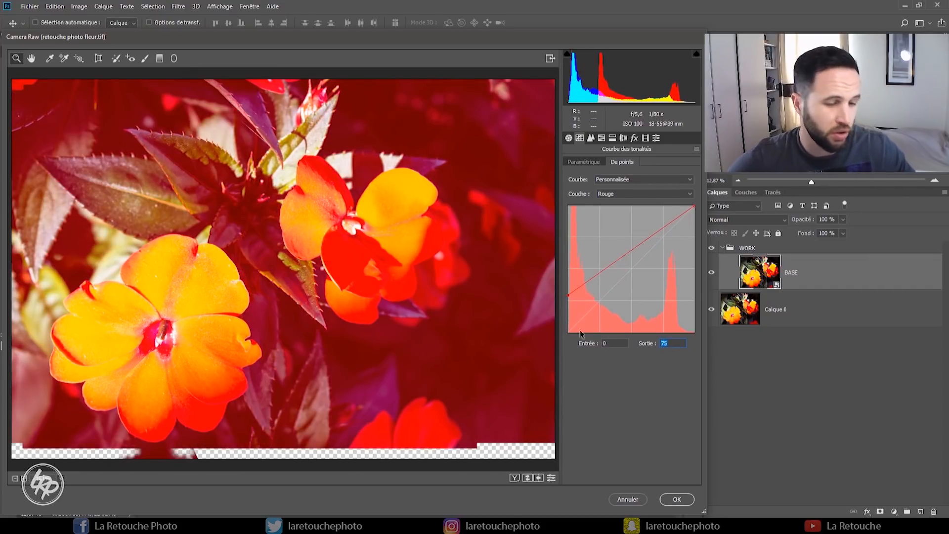
{"action": "type", "text": "2"}
Lower the white point of the Rouge tone curve to an output of 253
{"action": "left_click_drag", "start_coordinate": [694, 207], "coordinate": [706, 256]}
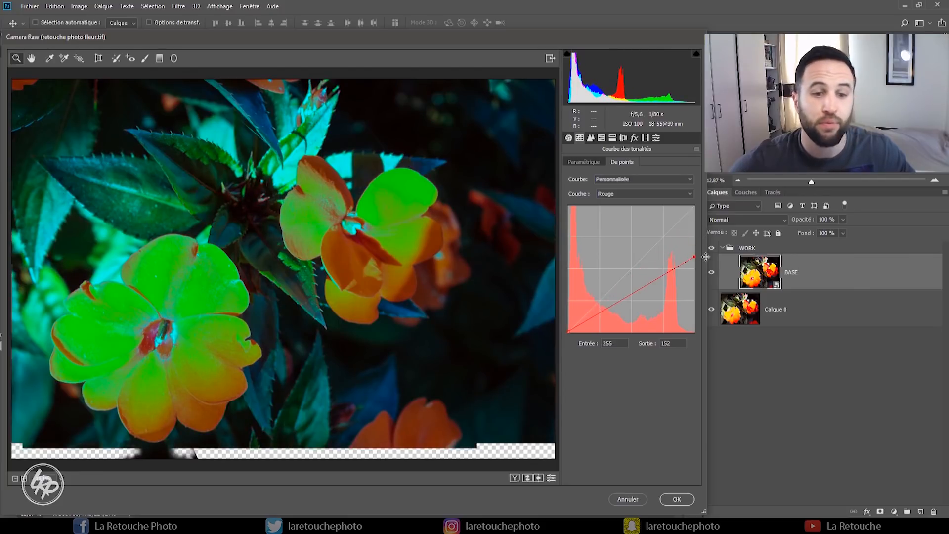
{"action": "left_click", "coordinate": [674, 343]}
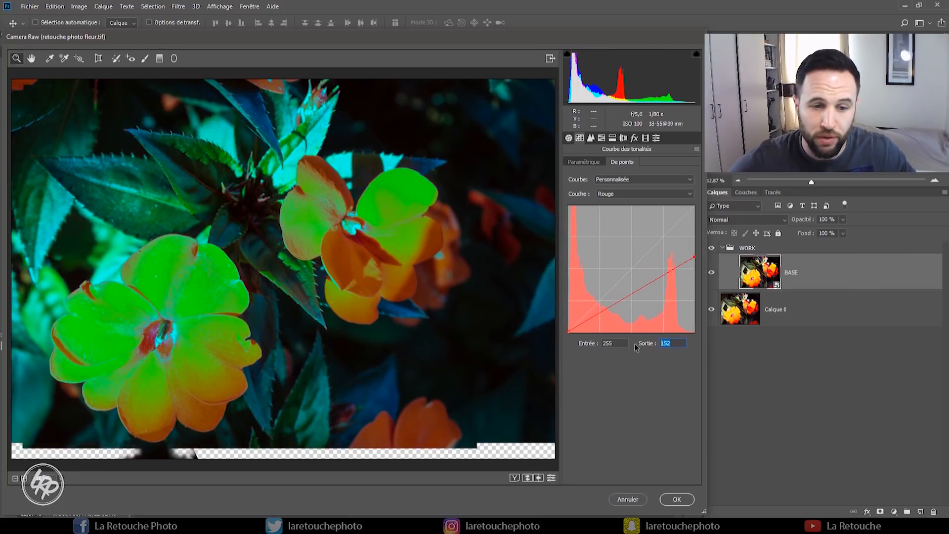
{"action": "type", "text": "253"}
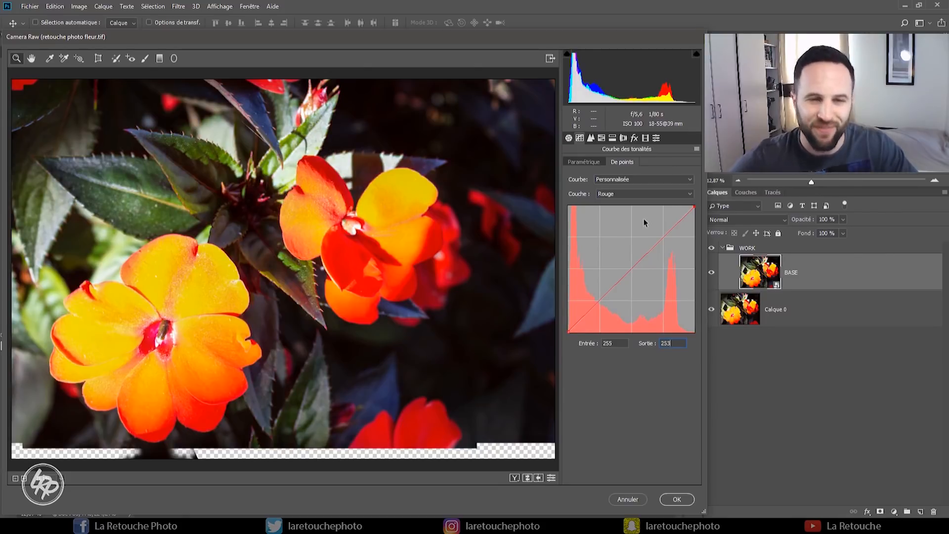
Shift the black point of the Vert tone curve along the input axis and set its white point's input to 253
{"action": "left_click", "coordinate": [642, 194]}
{"action": "left_click", "coordinate": [622, 216]}
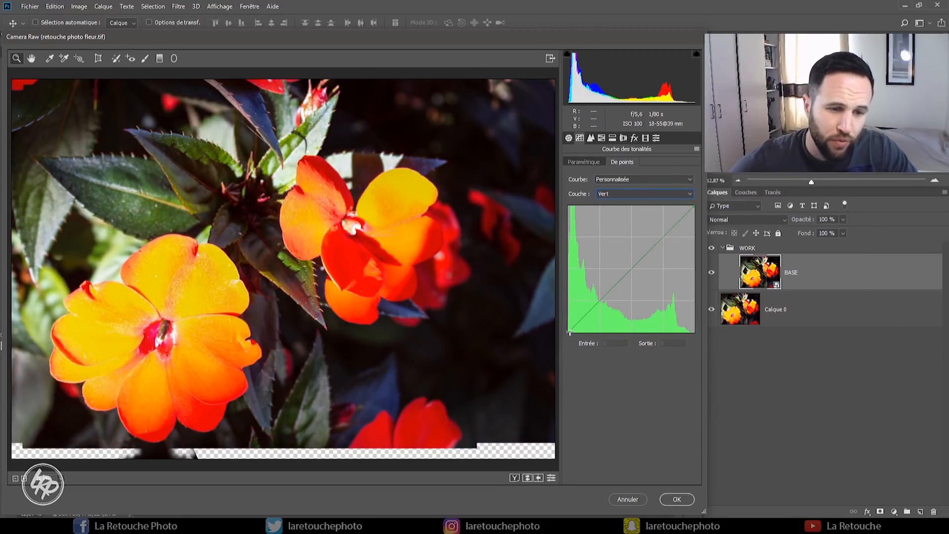
{"action": "left_click_drag", "start_coordinate": [569, 332], "coordinate": [565, 342]}
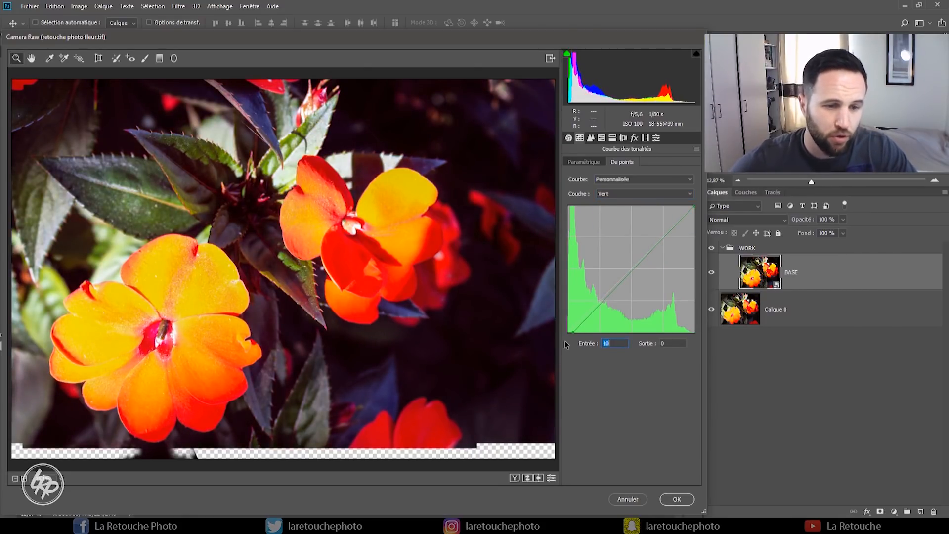
{"action": "left_click_drag", "start_coordinate": [694, 206], "coordinate": [645, 194]}
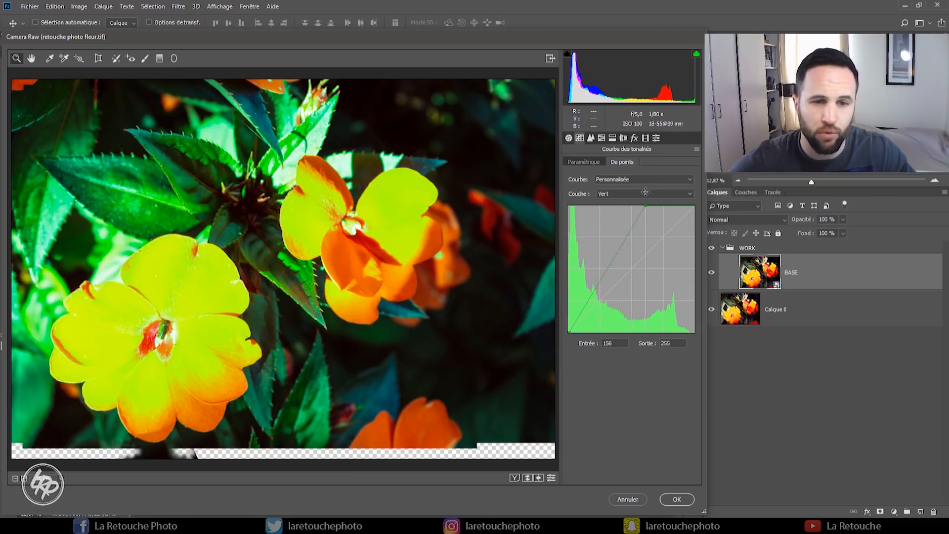
{"action": "left_click_drag", "start_coordinate": [616, 343], "coordinate": [587, 349]}
{"action": "type", "text": "253"}
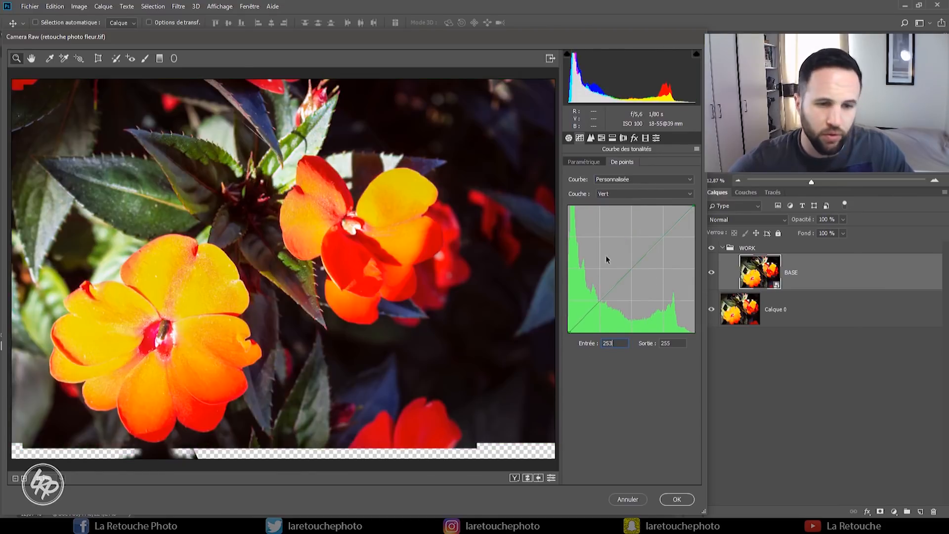
On the Bleu channel's point tone curve, set the black point's output to 2 and the white point's output to 253
{"action": "left_click", "coordinate": [645, 193]}
{"action": "left_click", "coordinate": [608, 223]}
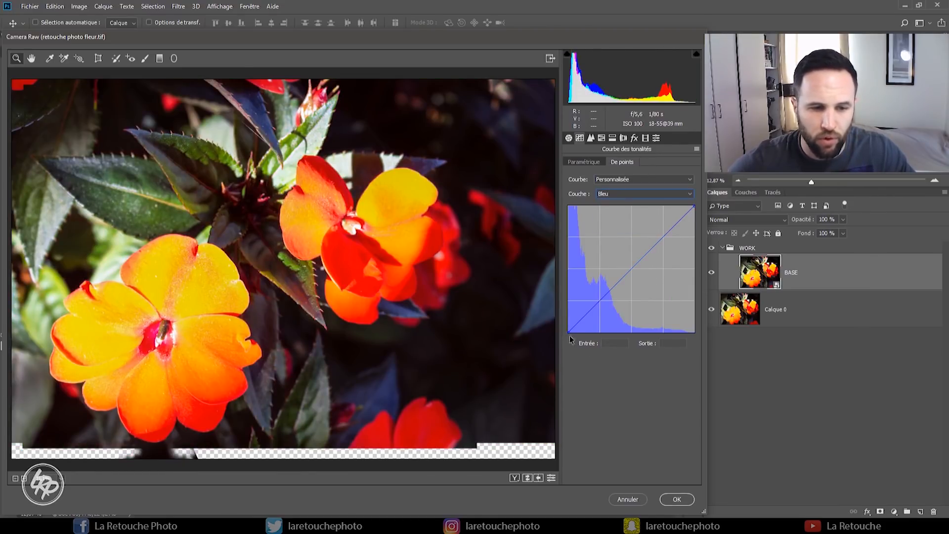
{"action": "left_click_drag", "start_coordinate": [568, 331], "coordinate": [568, 324]}
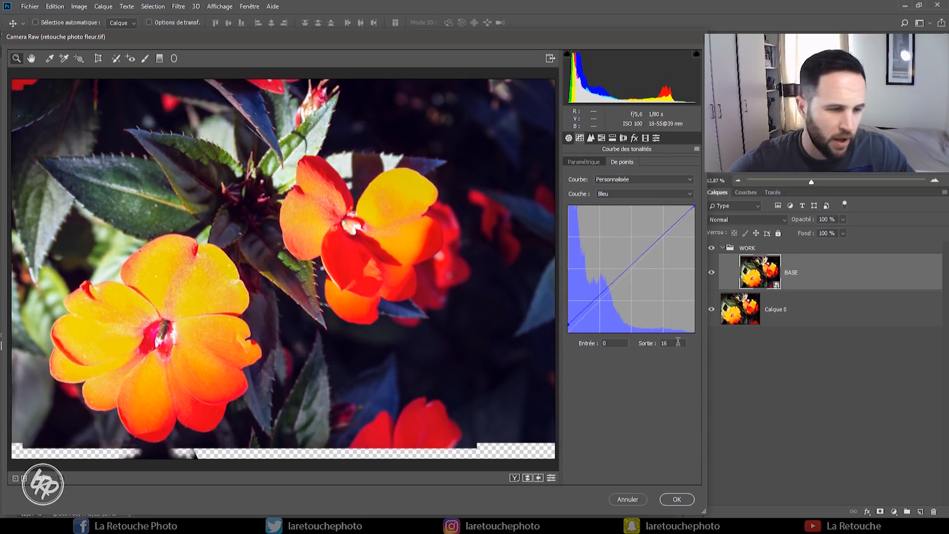
{"action": "left_click_drag", "start_coordinate": [676, 343], "coordinate": [661, 344]}
{"action": "type", "text": "2"}
{"action": "left_click_drag", "start_coordinate": [695, 207], "coordinate": [707, 259]}
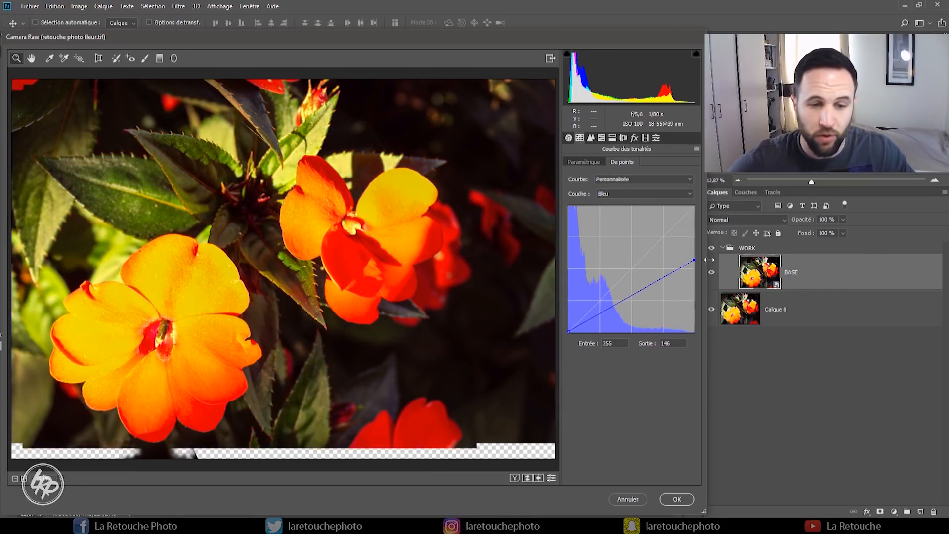
{"action": "left_click_drag", "start_coordinate": [677, 343], "coordinate": [660, 344]}
{"action": "type", "text": "253"}
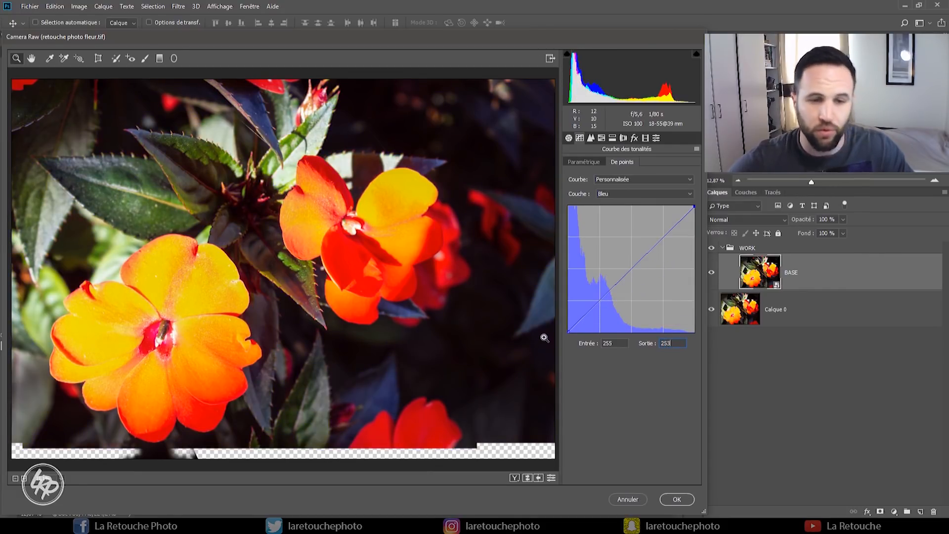
Set Tons clairs of the parametric tone curve to +10
{"action": "left_click", "coordinate": [569, 138]}
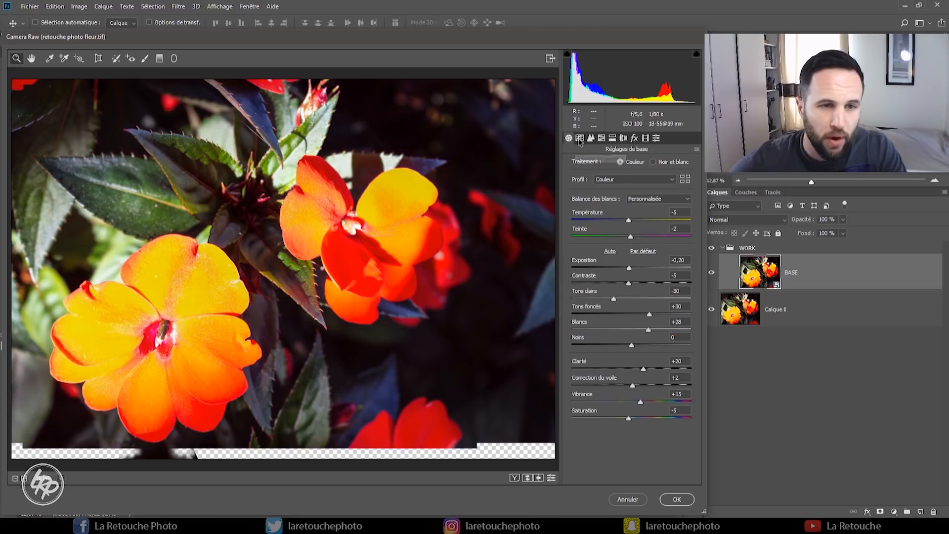
{"action": "left_click", "coordinate": [579, 138]}
{"action": "left_click", "coordinate": [586, 162]}
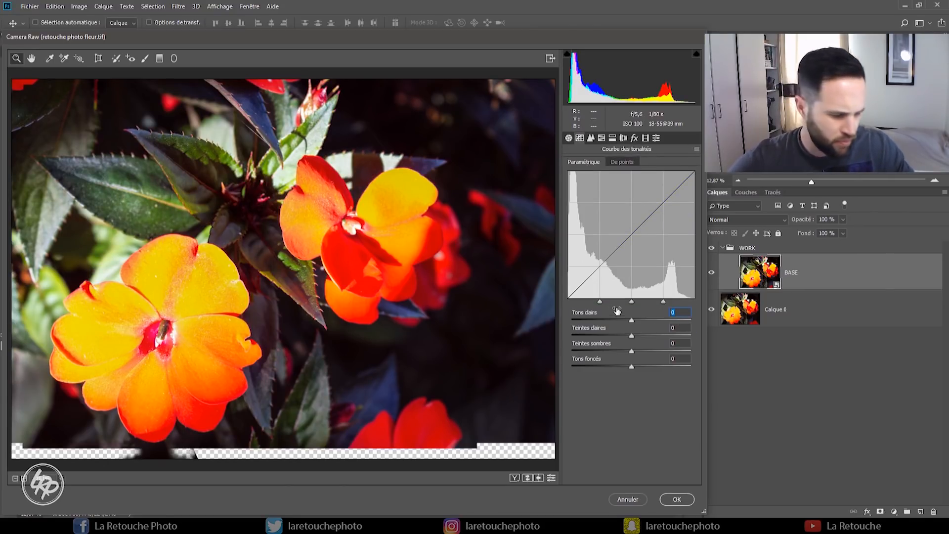
{"action": "left_click_drag", "start_coordinate": [619, 313], "coordinate": [630, 325]}
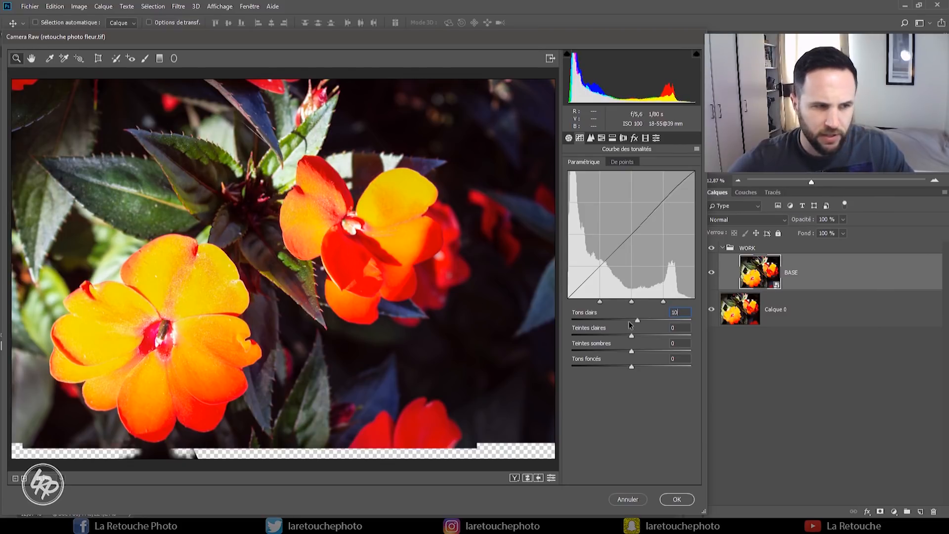
{"action": "left_click", "coordinate": [673, 311]}
{"action": "type", "text": "20"}
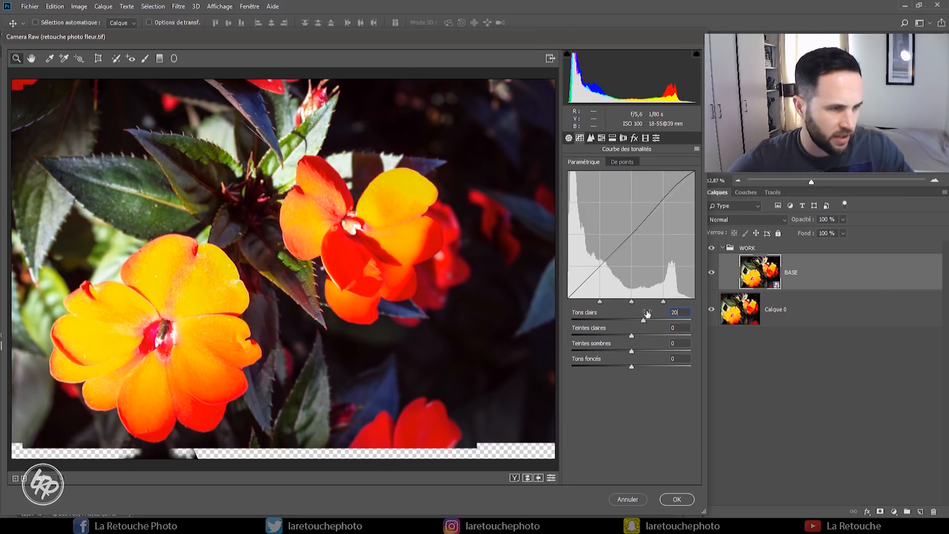
{"action": "type", "text": "10"}
Set the parametric curve's Teintes claires to +5, Teintes sombres to -5 and Tons foncés to -10
{"action": "left_click_drag", "start_coordinate": [680, 327], "coordinate": [613, 347]}
{"action": "type", "text": "5-5"}
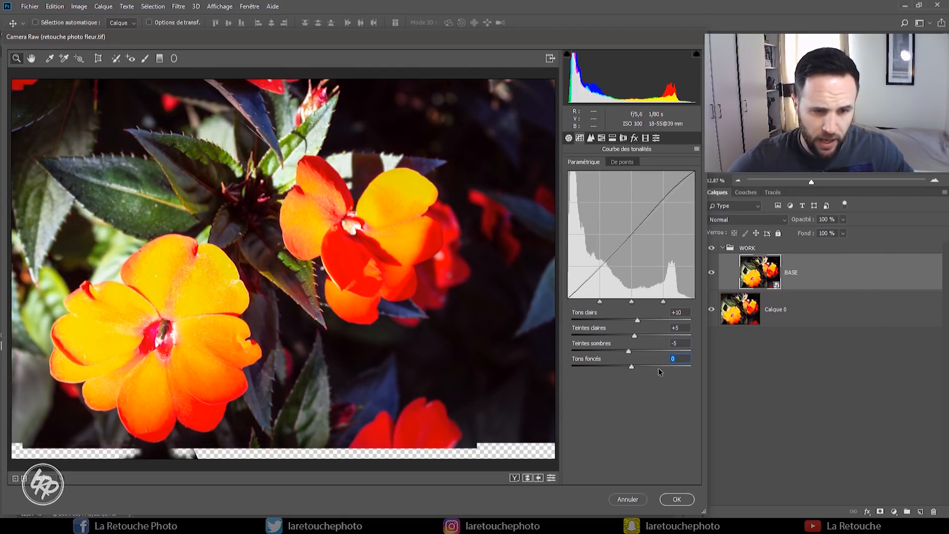
{"action": "type", "text": "-10"}
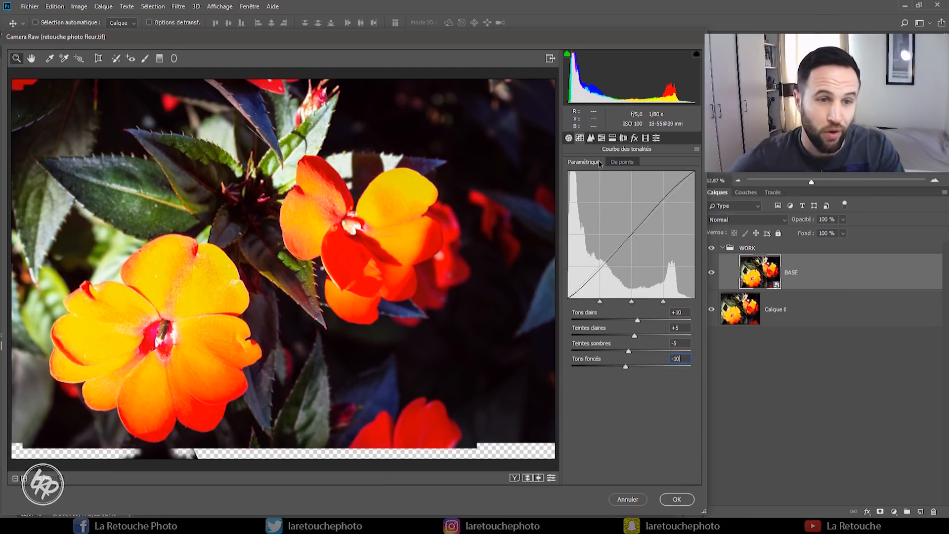
Set the sharpening Gain to 25 in the Détail settings while checking the large flower's centre up close
{"action": "left_click", "coordinate": [590, 138]}
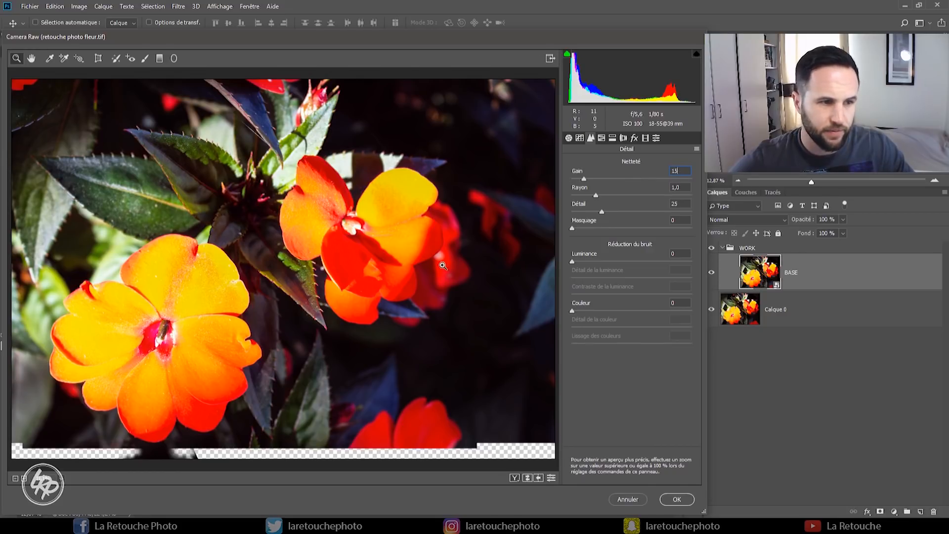
{"action": "left_click", "coordinate": [217, 316]}
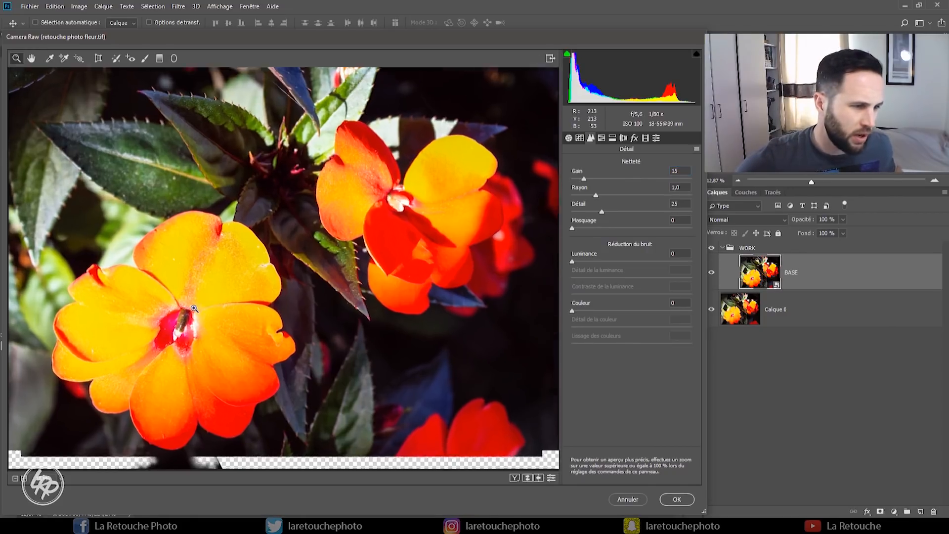
{"action": "left_click", "coordinate": [216, 312]}
{"action": "left_click", "coordinate": [261, 277]}
{"action": "left_click", "coordinate": [263, 276]}
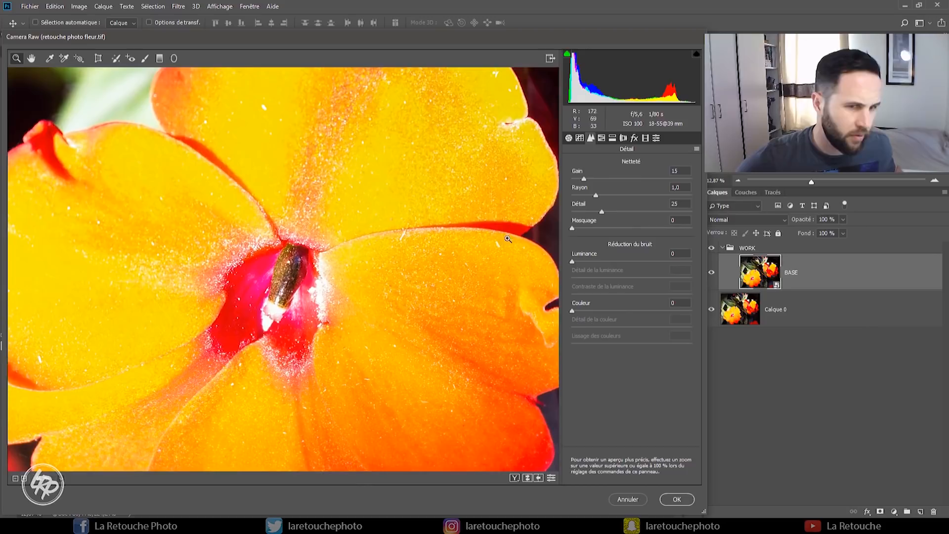
{"action": "left_click", "coordinate": [682, 170]}
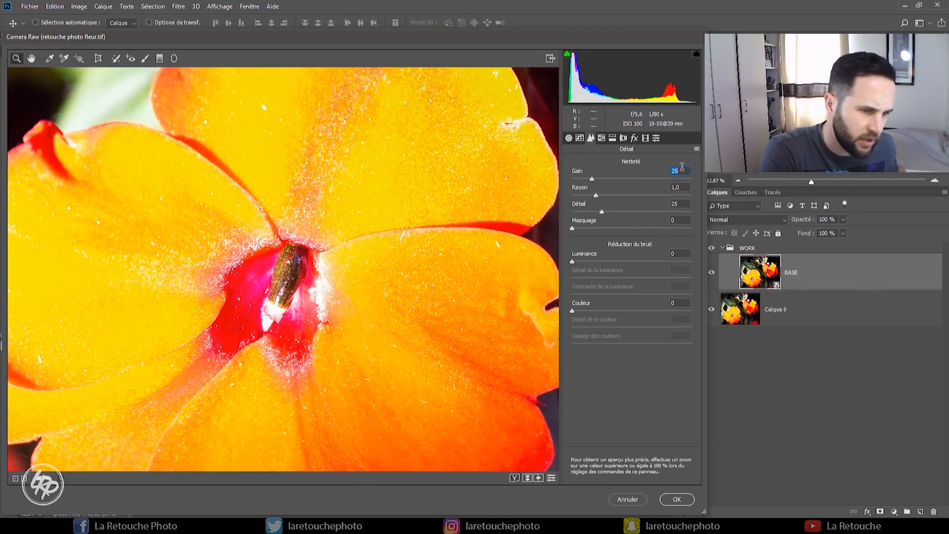
Examine the sharpening and noise in the petals, leaves and dark background up close, and return to the whole image
{"action": "left_click_drag", "start_coordinate": [478, 197], "coordinate": [175, 221]}
{"action": "left_click_drag", "start_coordinate": [506, 194], "coordinate": [305, 180]}
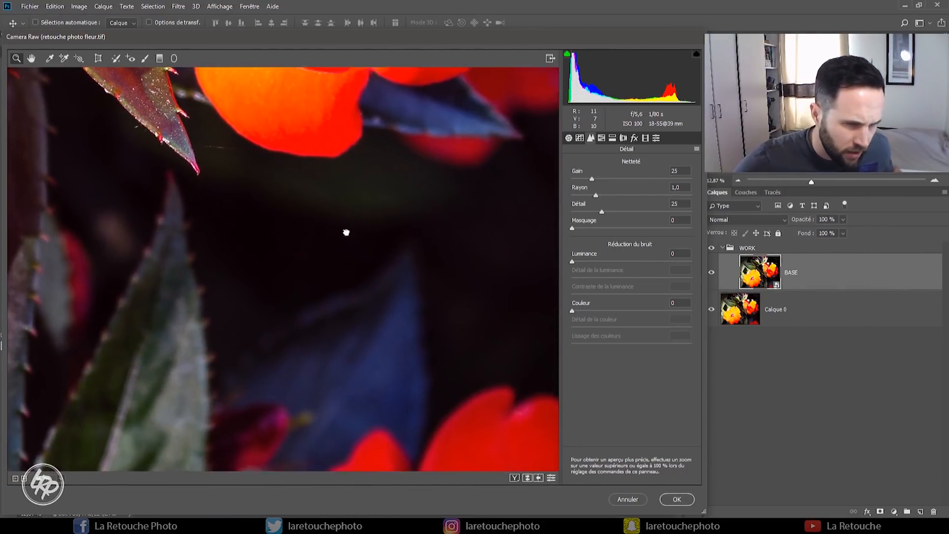
{"action": "left_click_drag", "start_coordinate": [346, 231], "coordinate": [317, 203]}
{"action": "left_click_drag", "start_coordinate": [381, 151], "coordinate": [341, 326]}
{"action": "left_click_drag", "start_coordinate": [327, 193], "coordinate": [339, 336]}
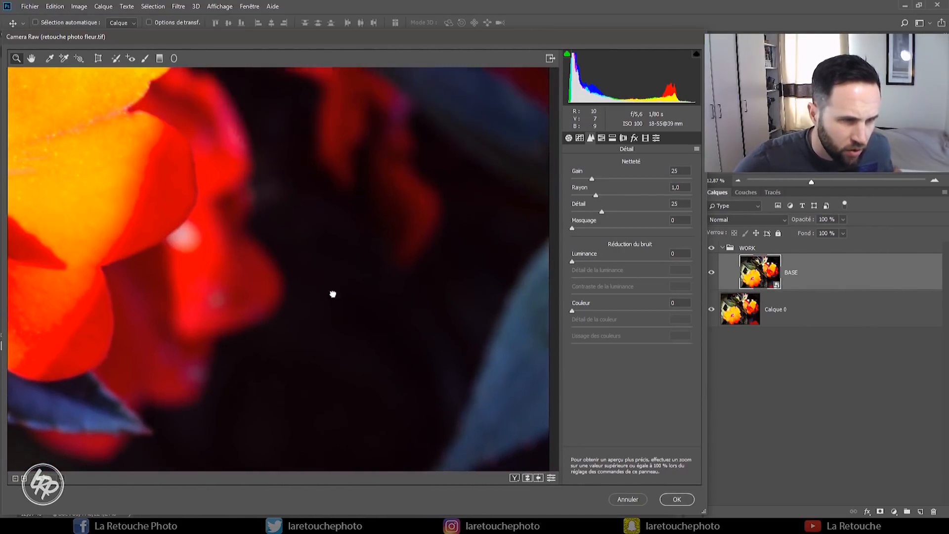
{"action": "left_click_drag", "start_coordinate": [330, 246], "coordinate": [338, 346]}
{"action": "scroll", "coordinate": [396, 261], "scroll_direction": "down", "scroll_amount": 2}
{"action": "scroll", "coordinate": [392, 261], "scroll_direction": "down", "scroll_amount": 3}
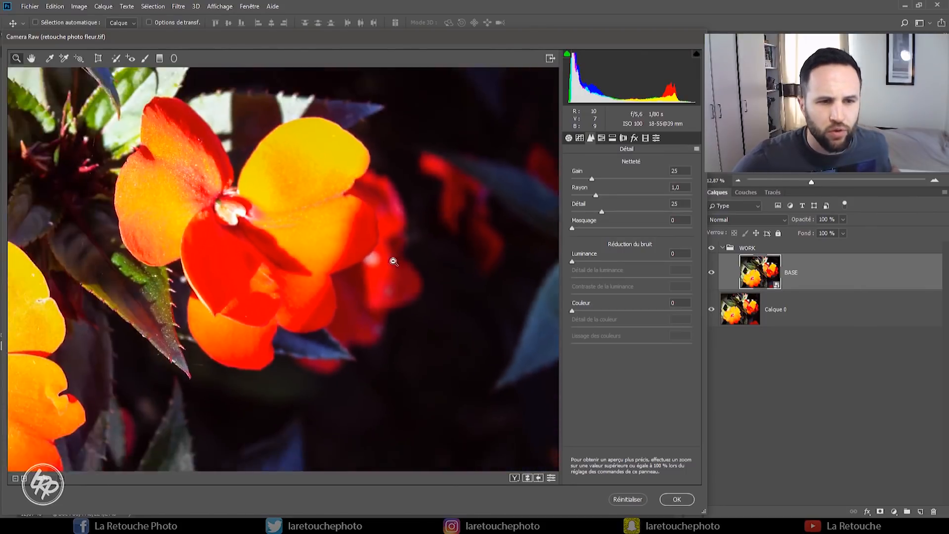
{"action": "right_click", "coordinate": [378, 253]}
{"action": "left_click", "coordinate": [406, 312]}
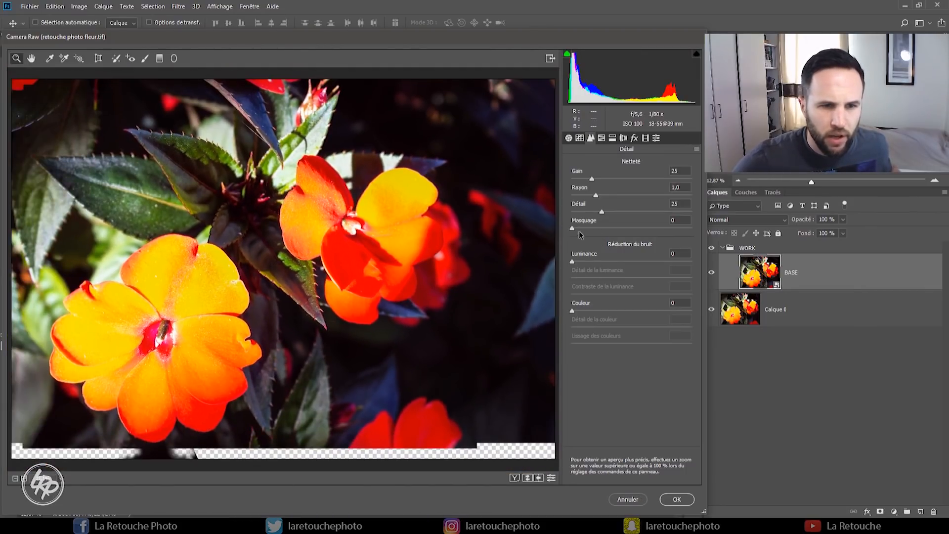
Set the sharpening Masquage to 30 using the mask preview, and set Luminance noise reduction to 5
{"action": "left_click_drag", "start_coordinate": [572, 227], "coordinate": [633, 235]}
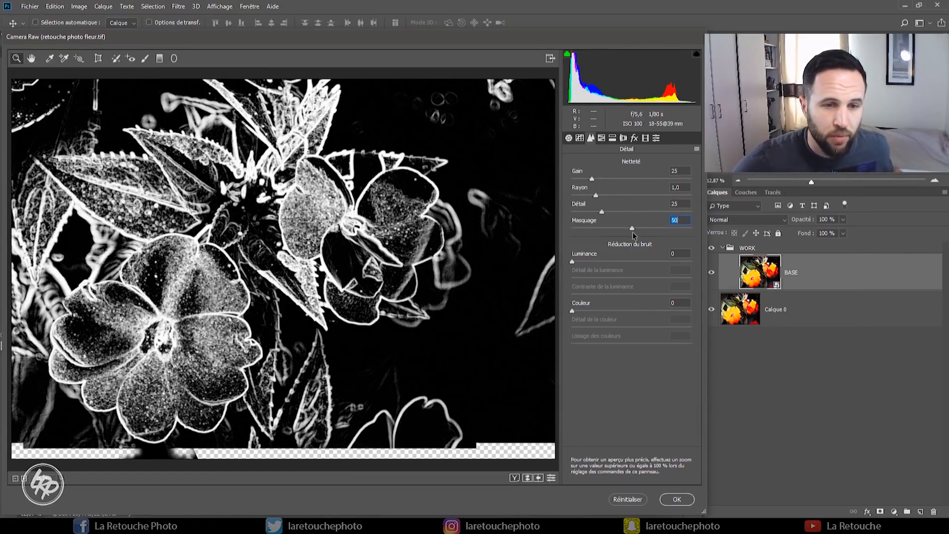
{"action": "left_click_drag", "start_coordinate": [633, 234], "coordinate": [607, 230]}
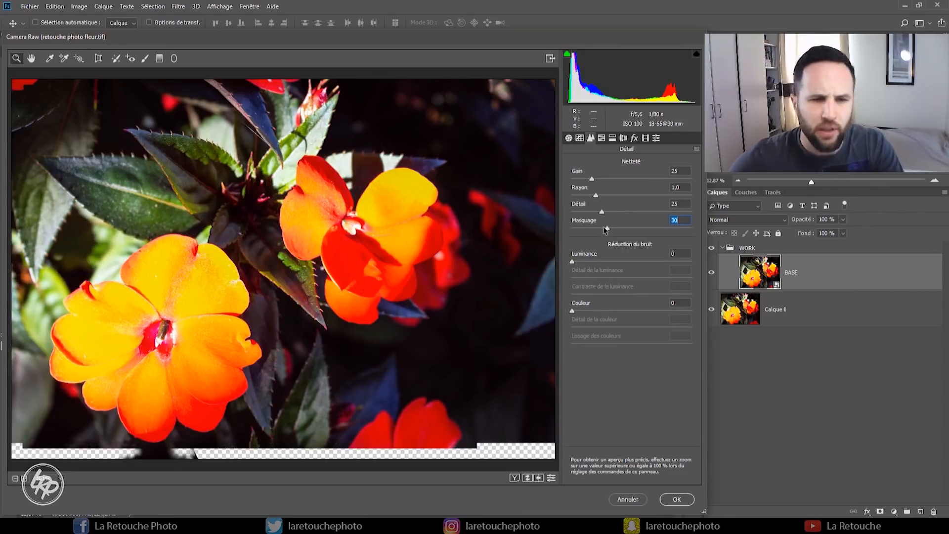
{"action": "left_click", "coordinate": [682, 253]}
{"action": "type", "text": "5"}
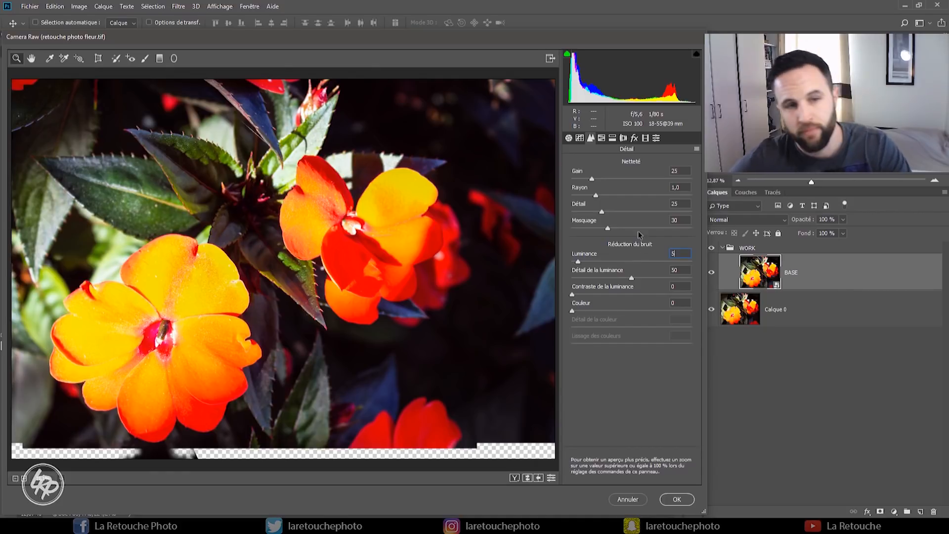
Set the Teinte of Bleus to -30 in the Réglages TSI
{"action": "left_click", "coordinate": [601, 138]}
{"action": "left_click", "coordinate": [574, 164]}
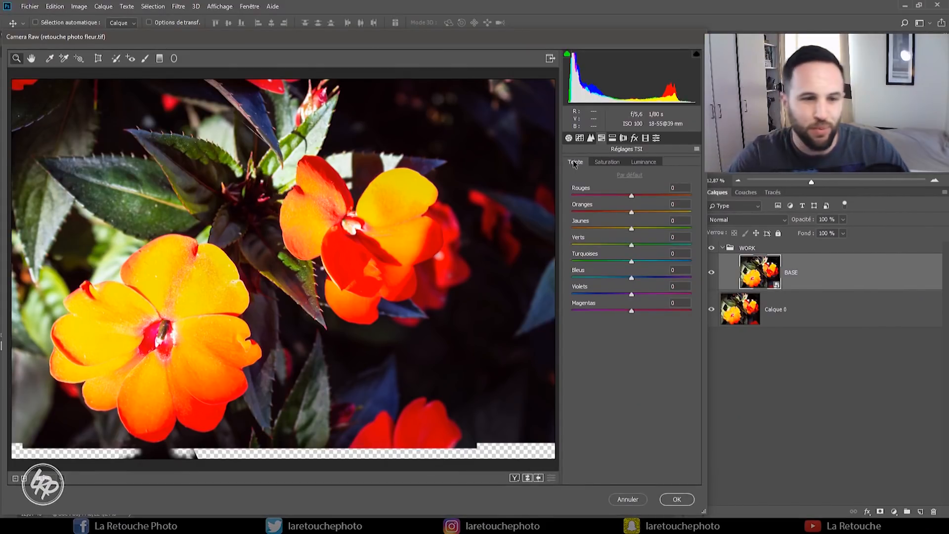
{"action": "left_click", "coordinate": [676, 270]}
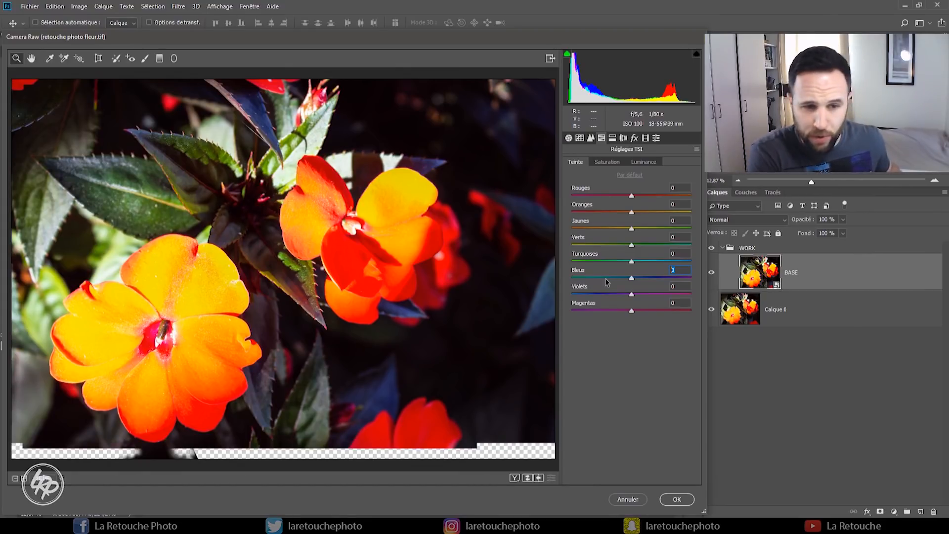
{"action": "key", "text": "shift+Down"}
{"action": "key", "text": "shift+Down"}
{"action": "key", "text": "shift+Down"}
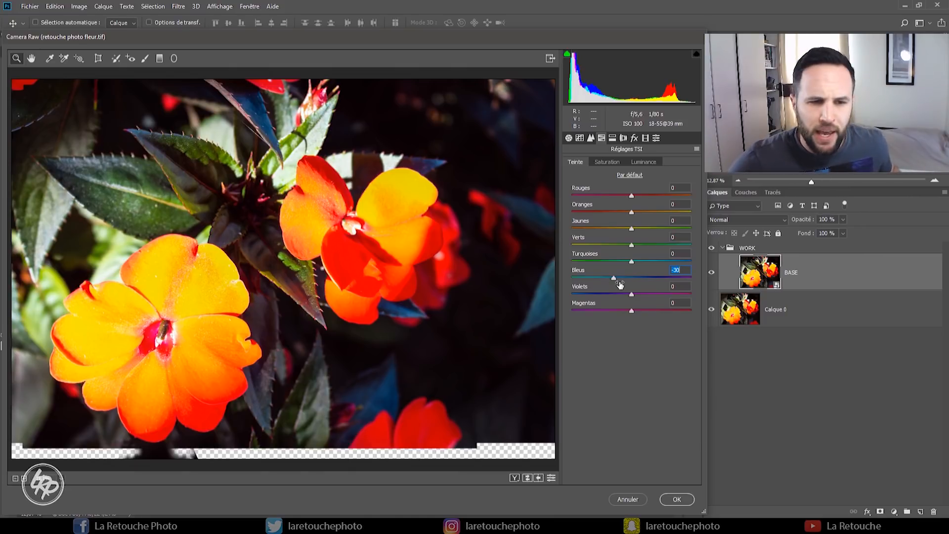
Set the Teinte of Violets to -20 and of Magentas to -10
{"action": "key", "text": "Tab"}
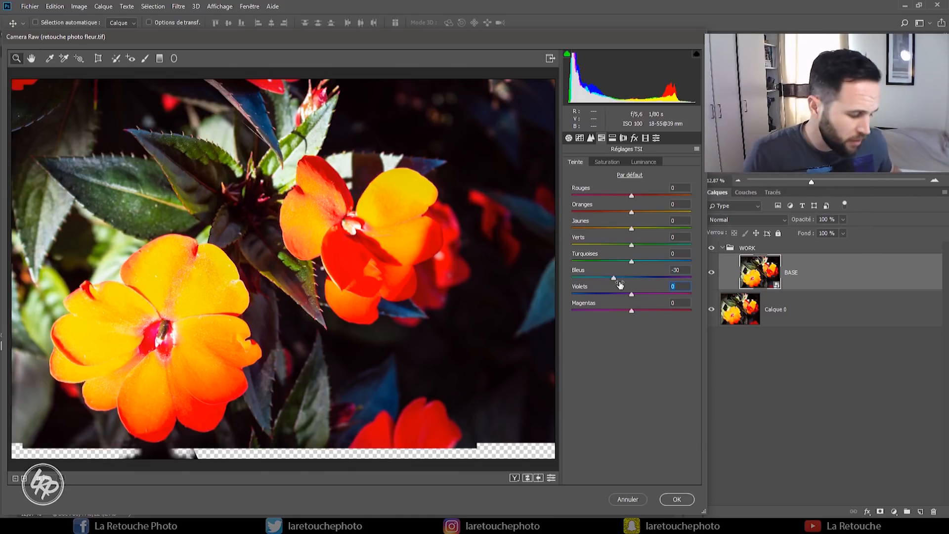
{"action": "key", "text": "shift+Down"}
{"action": "key", "text": "shift+Down"}
{"action": "key", "text": "Tab"}
{"action": "key", "text": "shift+Down"}
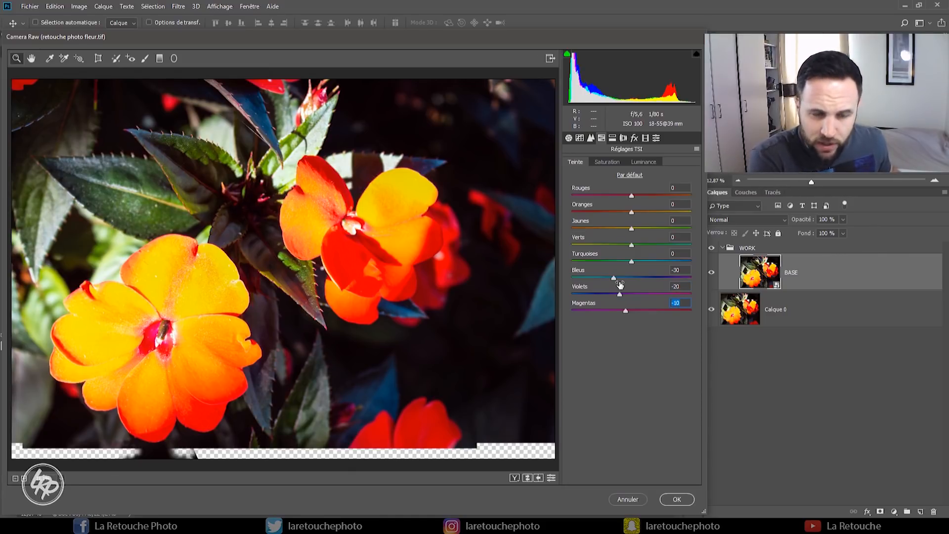
Set the Teinte of Oranges to +10, leaving Rouges at 0
{"action": "left_click", "coordinate": [681, 188]}
{"action": "key", "text": "Tab"}
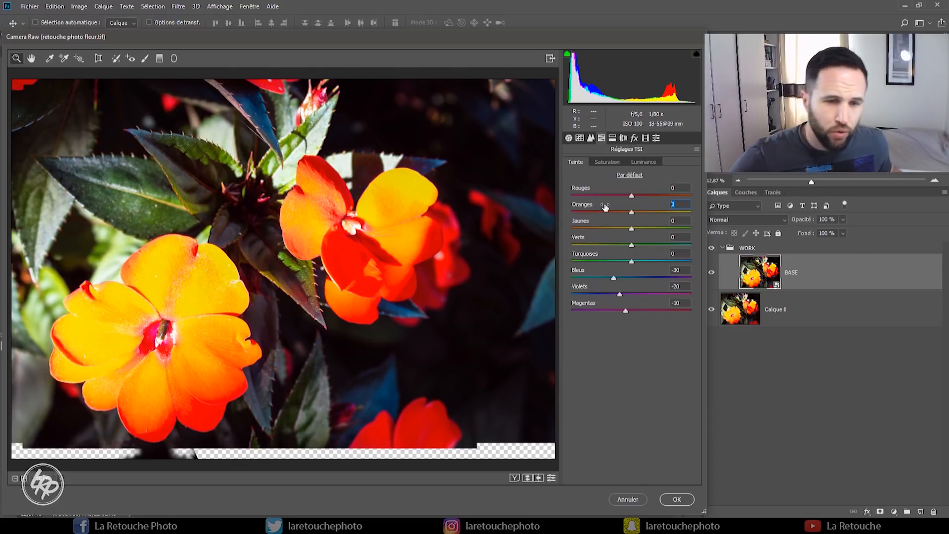
{"action": "key", "text": "shift+Up"}
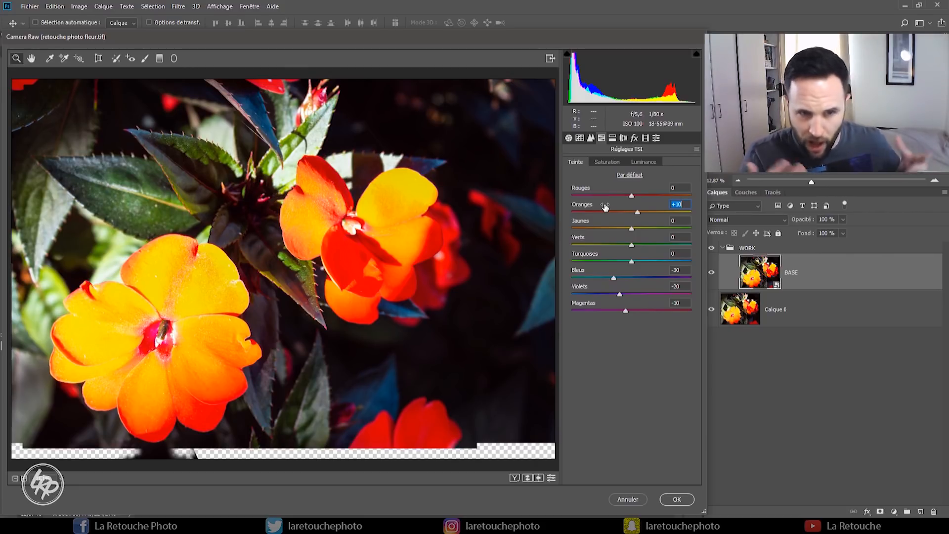
Set the Teinte of Verts to -10 and of Turquoises to -20
{"action": "key", "text": "Tab"}
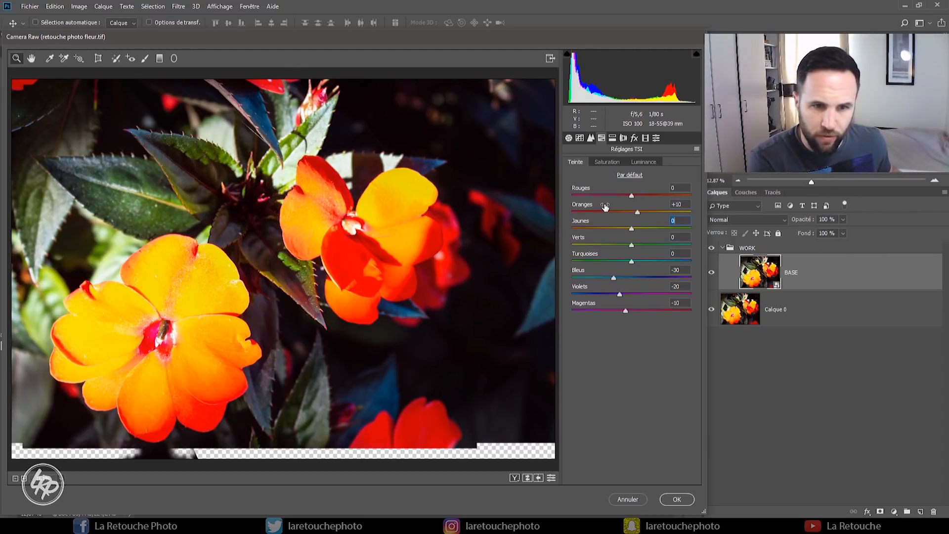
{"action": "key", "text": "Tab"}
{"action": "key", "text": "shift+Down"}
{"action": "key", "text": "Tab"}
{"action": "key", "text": "shift+Down"}
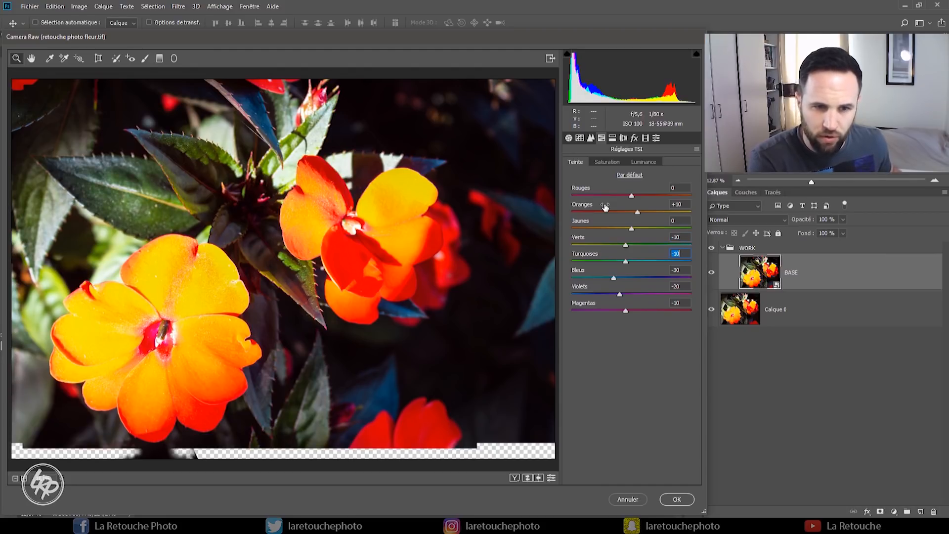
{"action": "key", "text": "shift+Down"}
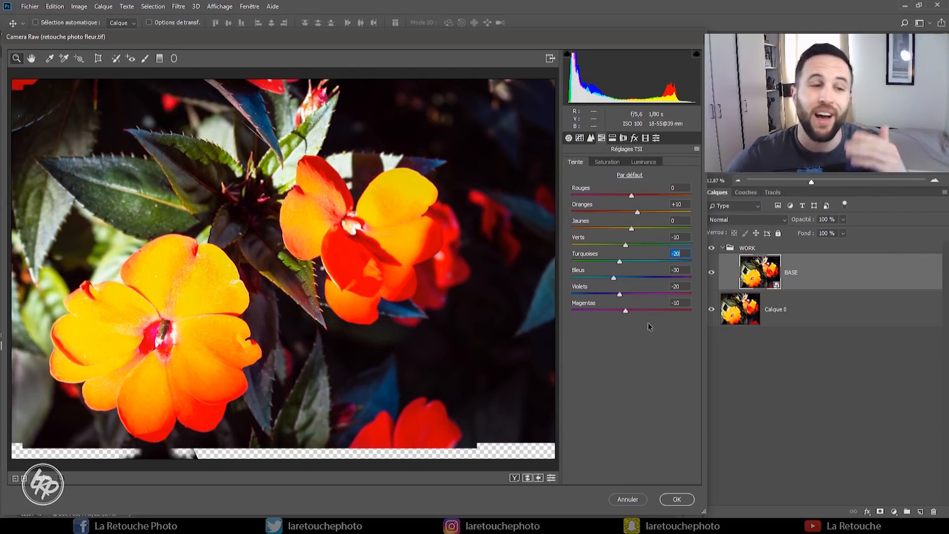
Set the TSI Saturation of Oranges and Bleus to +5 each, and show the Luminance adjustments
{"action": "left_click", "coordinate": [608, 162]}
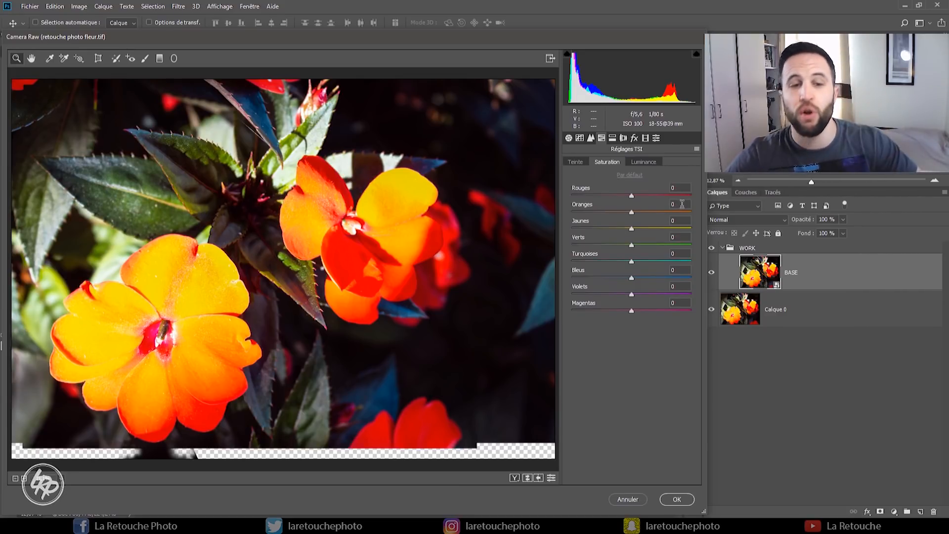
{"action": "left_click_drag", "start_coordinate": [594, 213], "coordinate": [600, 213]}
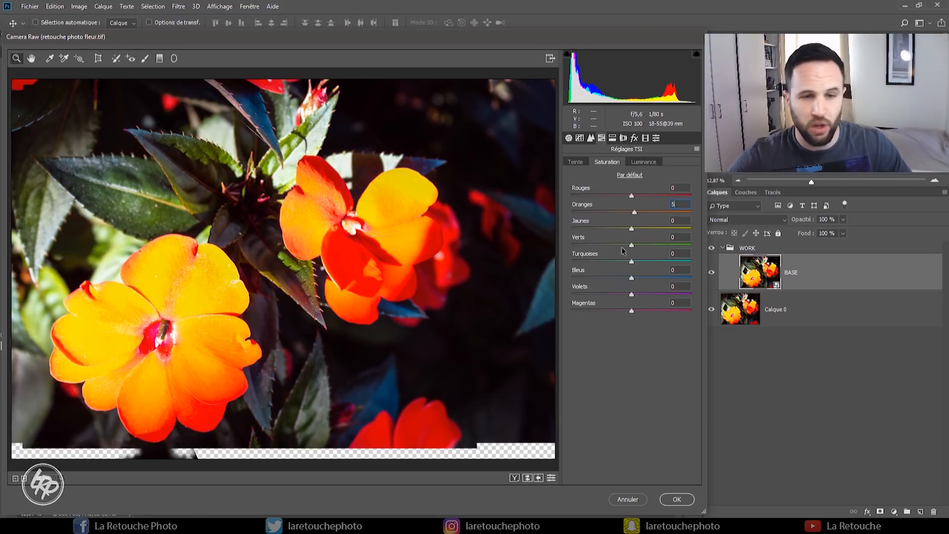
{"action": "left_click", "coordinate": [635, 271]}
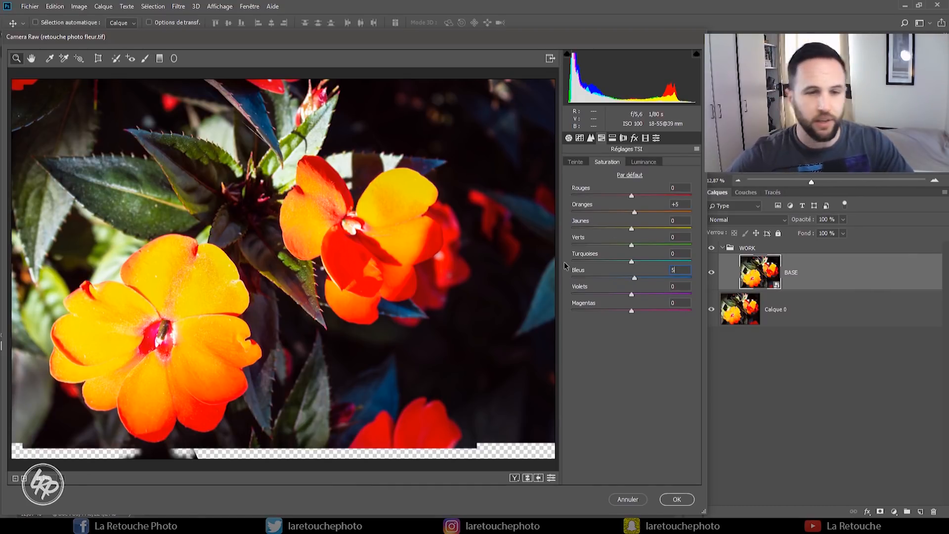
{"action": "left_click", "coordinate": [644, 162]}
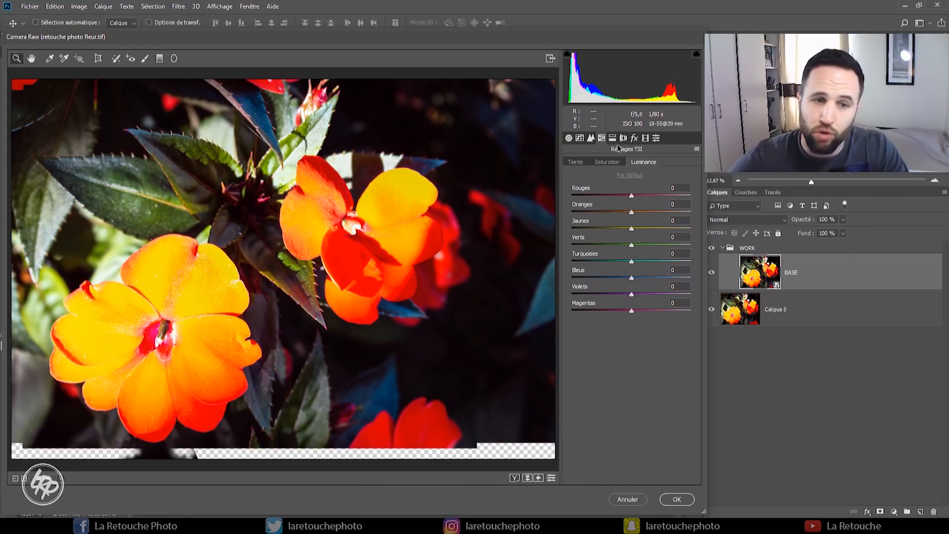
Try a Virage partiel Teinte of 68 with varying Saturation on the Tons clairs, and return both to 0
{"action": "left_click", "coordinate": [613, 138]}
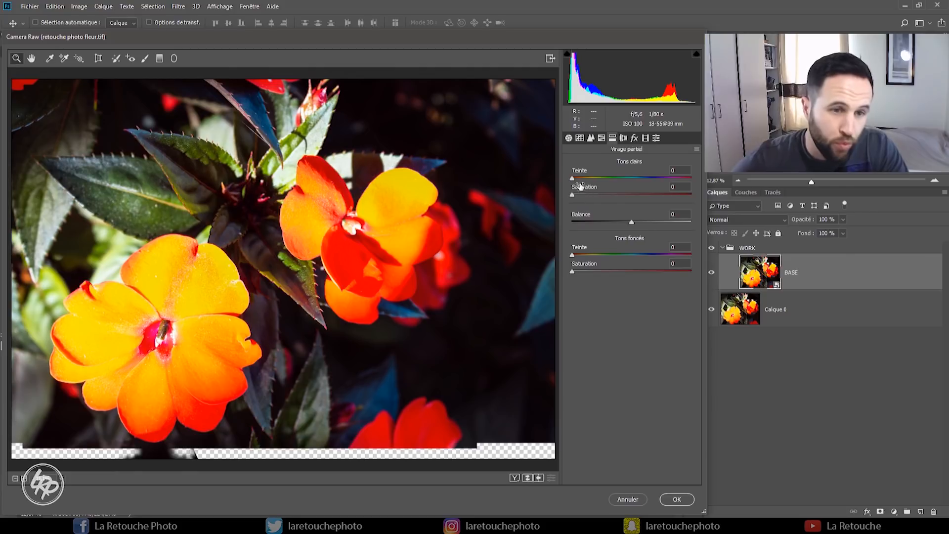
{"action": "left_click_drag", "start_coordinate": [572, 178], "coordinate": [594, 178]}
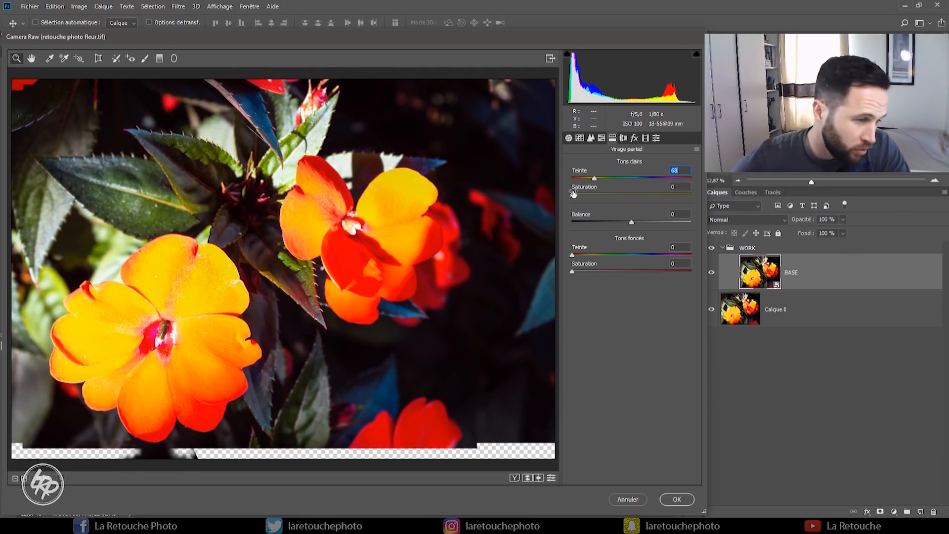
{"action": "mouse_move", "coordinate": [573, 194]}
{"action": "left_mouse_down"}
{"action": "mouse_move", "coordinate": [636, 197]}
{"action": "mouse_move", "coordinate": [598, 178]}
{"action": "mouse_move", "coordinate": [568, 178]}
{"action": "left_mouse_up"}
{"action": "left_click_drag", "start_coordinate": [637, 194], "coordinate": [533, 195]}
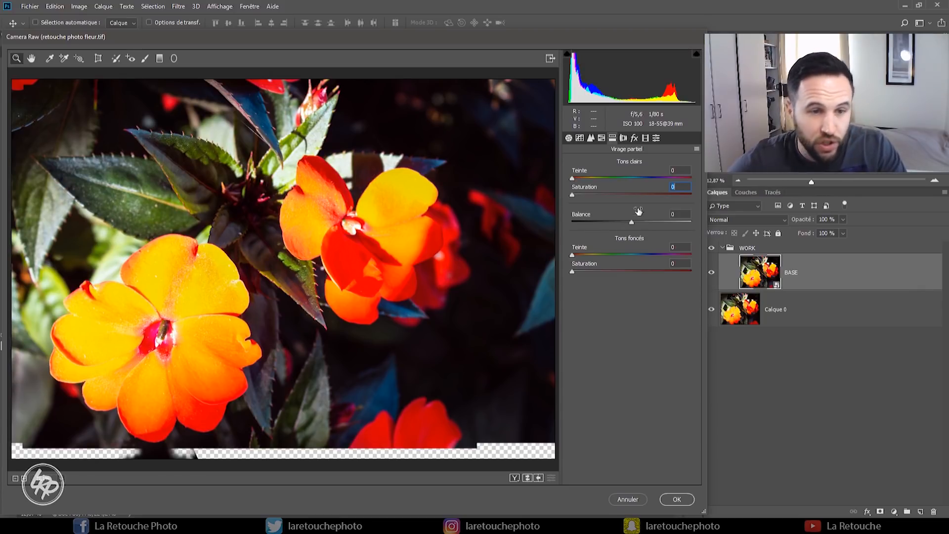
Set the Grain Niveau to 15 in the Effets adjustments, leaving the Corrections de l'objectif untouched
{"action": "left_click", "coordinate": [623, 137]}
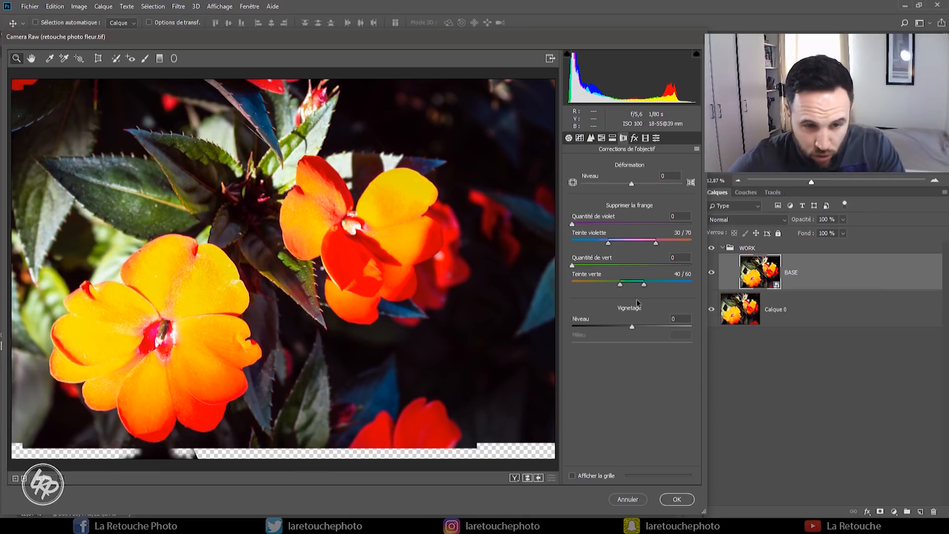
{"action": "left_click", "coordinate": [635, 138]}
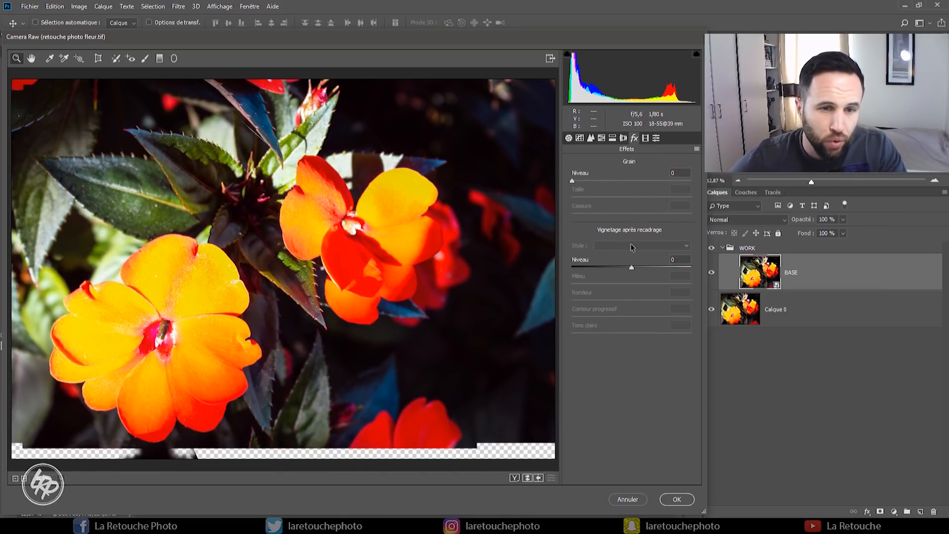
{"action": "left_click", "coordinate": [683, 173]}
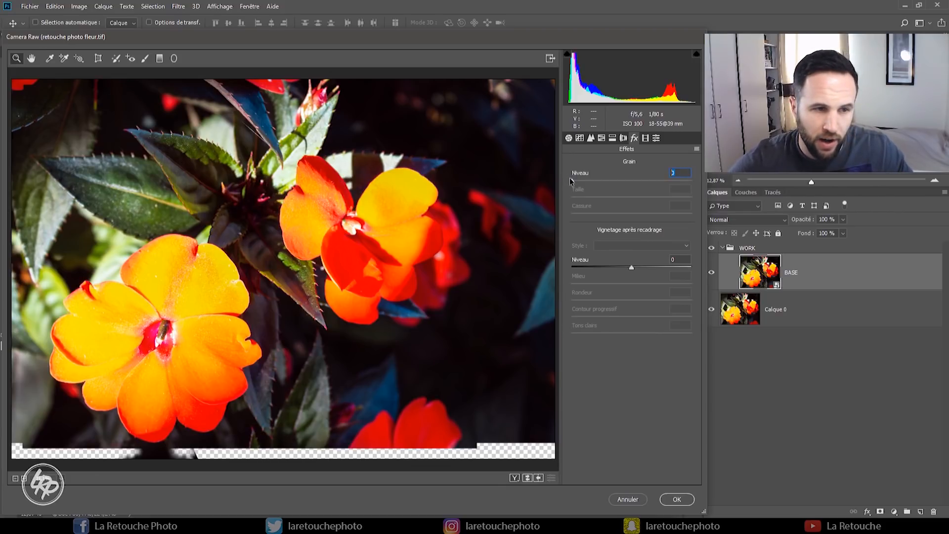
{"action": "type", "text": "15"}
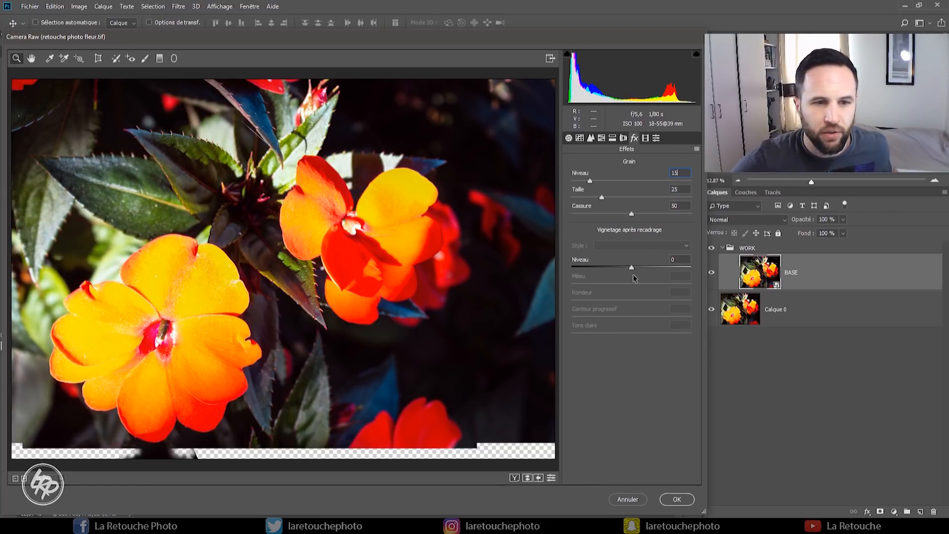
Try post-crop vignette Niveau values of -15, +33 and -68 on the photo
{"action": "left_click_drag", "start_coordinate": [632, 269], "coordinate": [623, 267]}
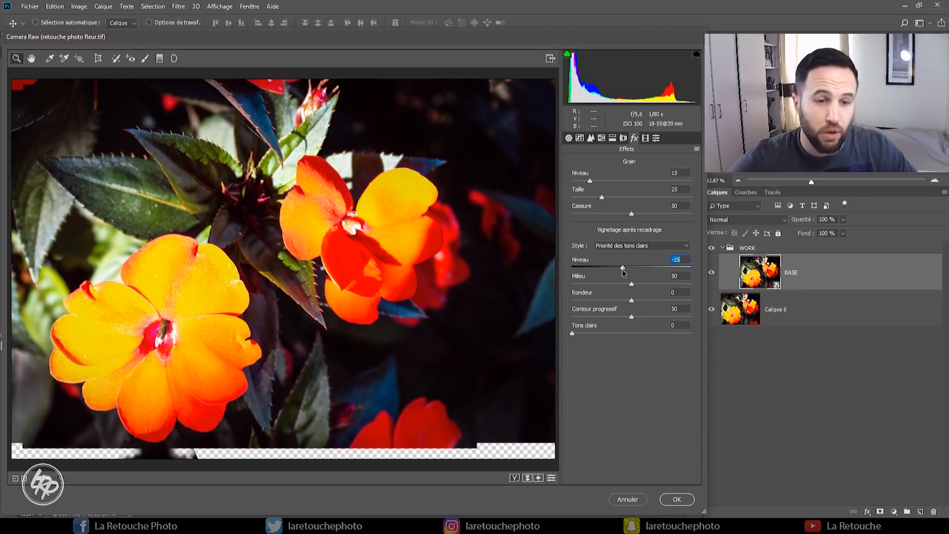
{"action": "left_click_drag", "start_coordinate": [639, 269], "coordinate": [651, 267]}
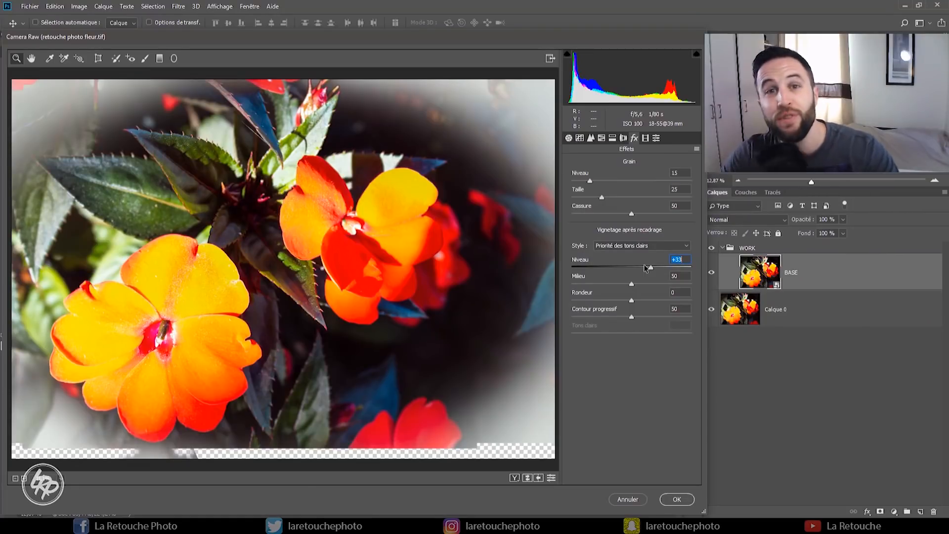
{"action": "left_click_drag", "start_coordinate": [646, 268], "coordinate": [591, 265]}
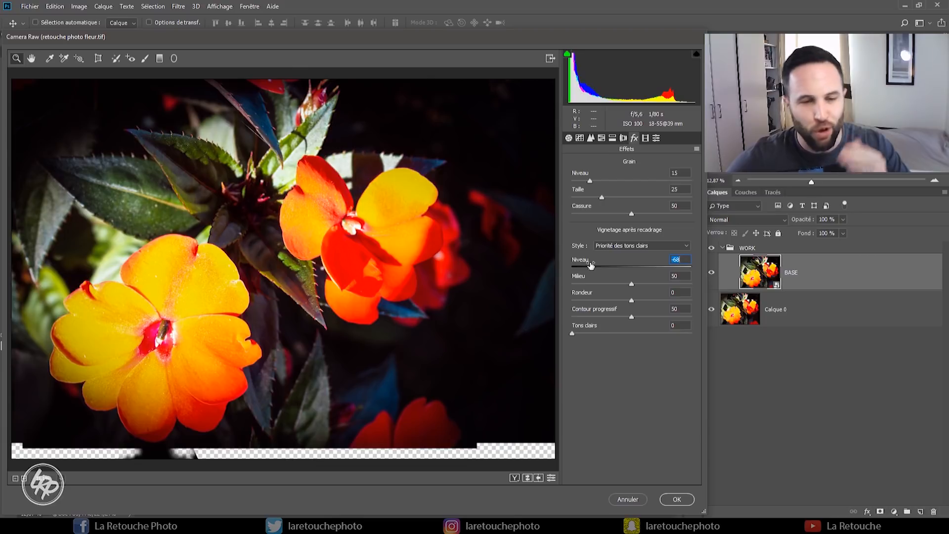
Set the Niveau of the Vignetage après recadrage to -15
{"action": "left_click", "coordinate": [685, 260]}
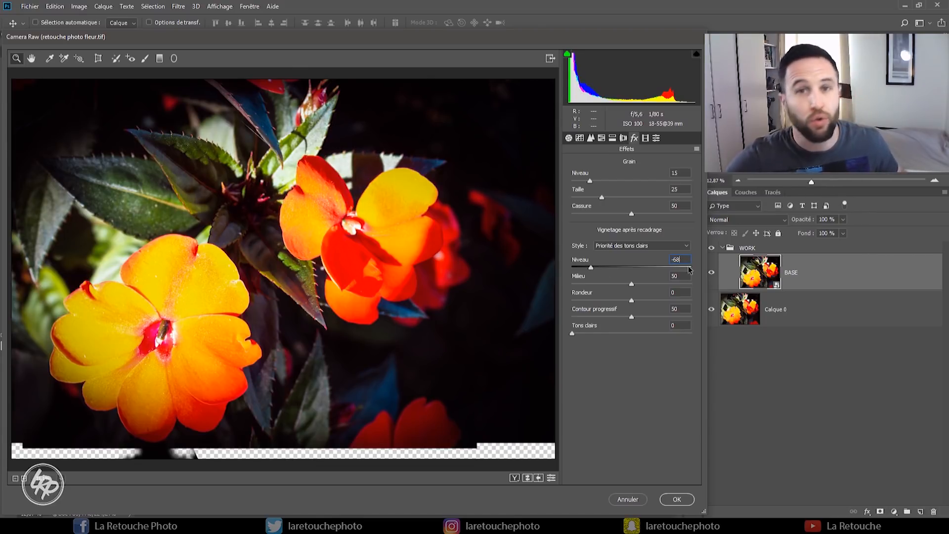
{"action": "key", "text": "BackSpace"}
{"action": "key", "text": "BackSpace"}
{"action": "type", "text": "15"}
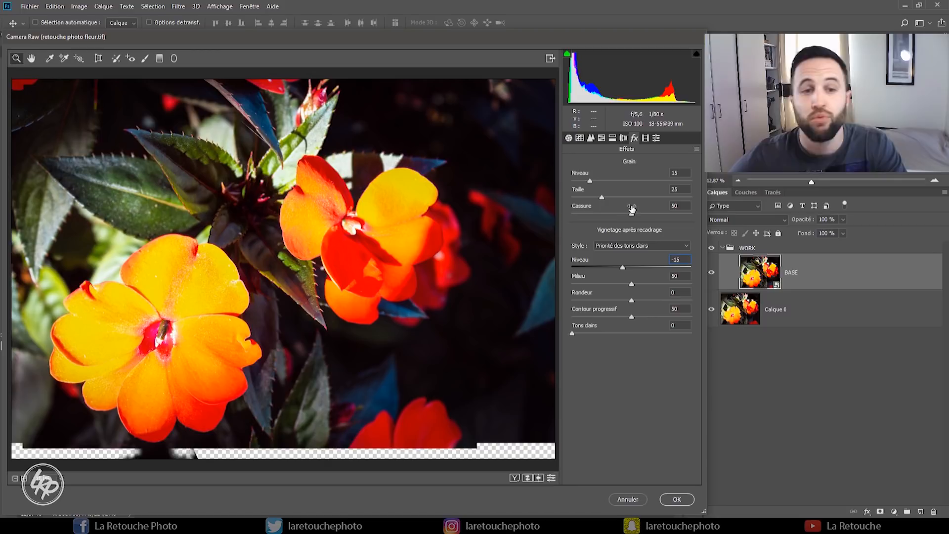
Set the Teinte of Bleu primaire to -30 in the Etalonnage adjustments
{"action": "left_click", "coordinate": [646, 138]}
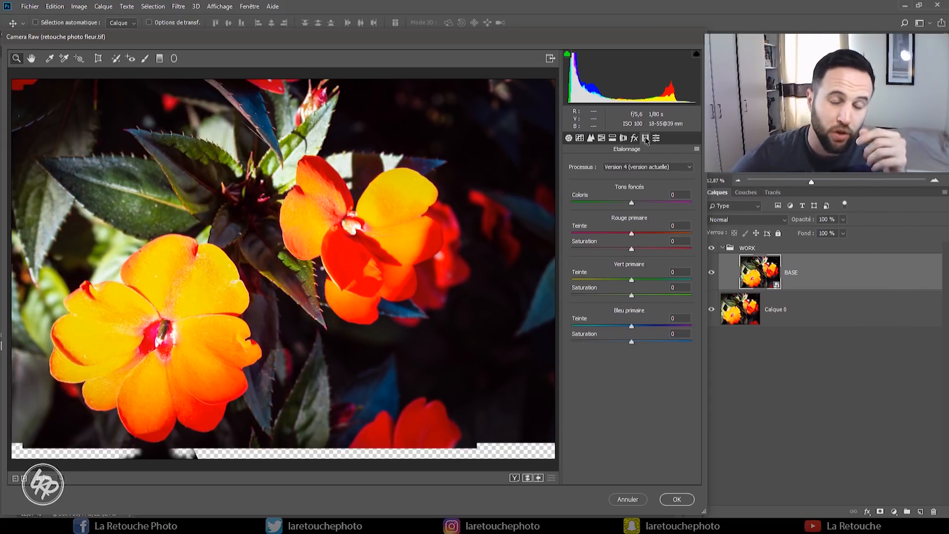
{"action": "left_click", "coordinate": [678, 318]}
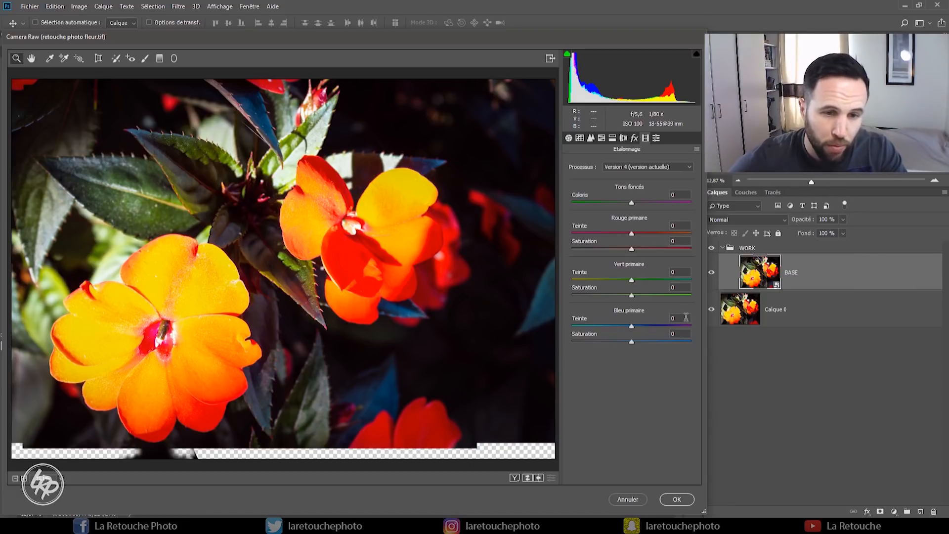
{"action": "key", "text": "shift+Down"}
{"action": "key", "text": "shift+Down"}
{"action": "key", "text": "shift+Down"}
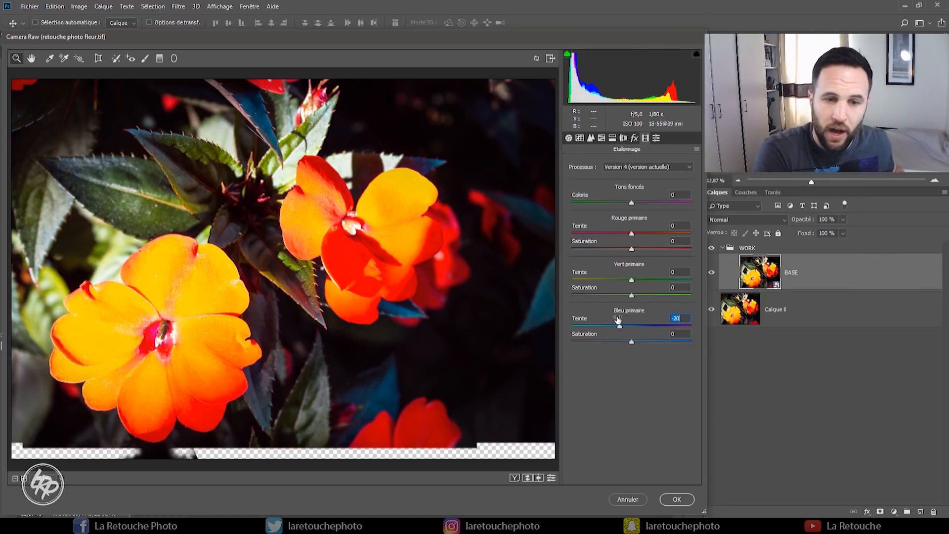
Set the Teinte of Rouge primaire to +30 in the Etalonnage adjustments
{"action": "key", "text": "shift+Tab"}
{"action": "key", "text": "shift+Tab"}
{"action": "key", "text": "shift+Tab"}
{"action": "key", "text": "shift+Tab"}
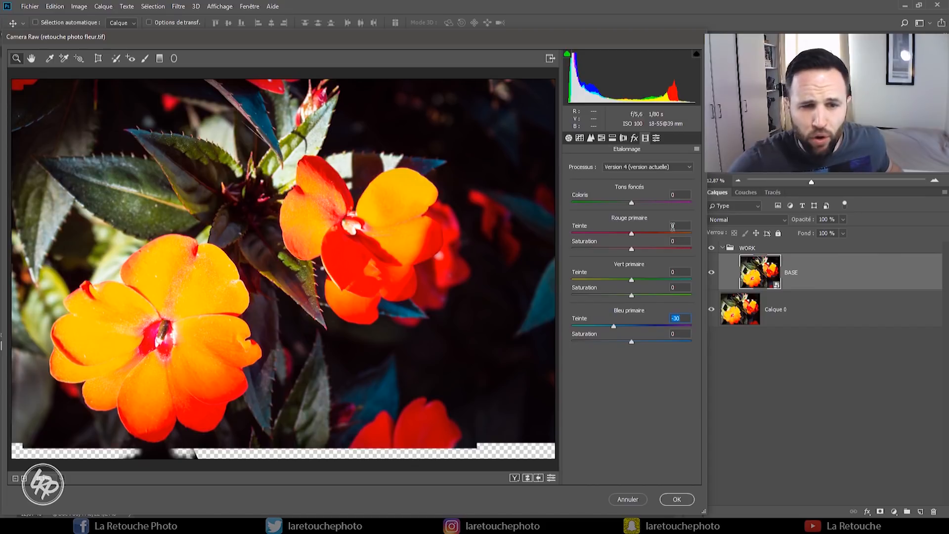
{"action": "key", "text": "shift+Up"}
{"action": "key", "text": "shift+Up"}
{"action": "key", "text": "shift+Up"}
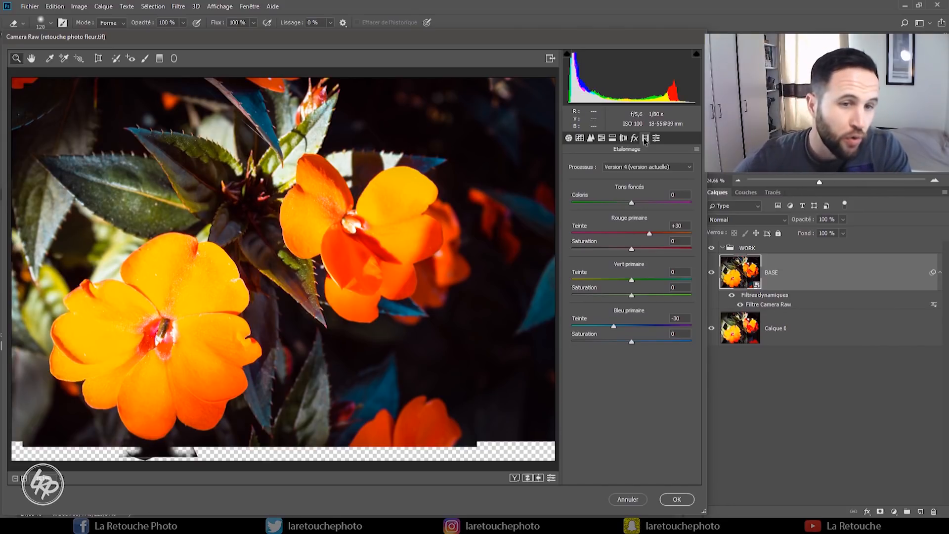
Set Blancs to +30 in the Réglages de base and apply the Camera Raw filter to the BASE layer
{"action": "left_click", "coordinate": [656, 138]}
{"action": "left_click", "coordinate": [569, 138]}
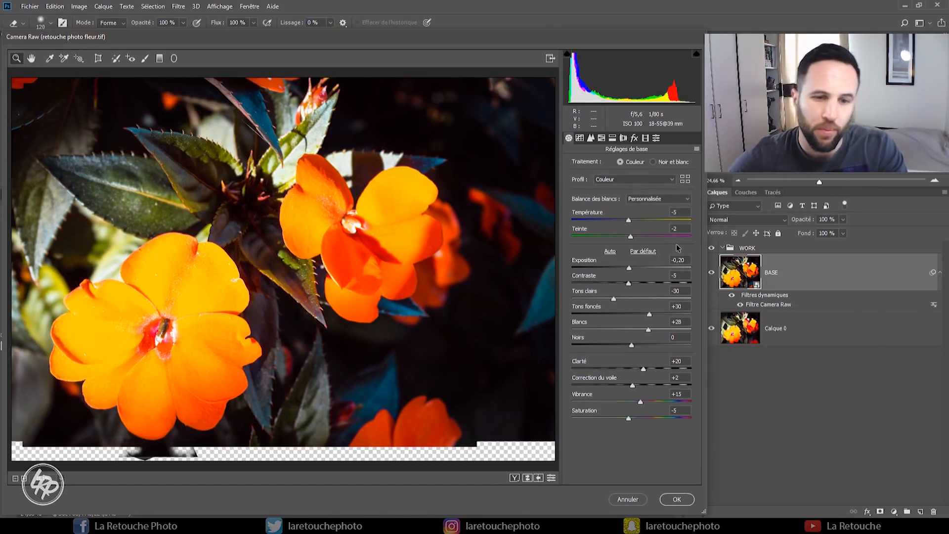
{"action": "left_click", "coordinate": [687, 324]}
{"action": "key", "text": "Up"}
{"action": "key", "text": "Up"}
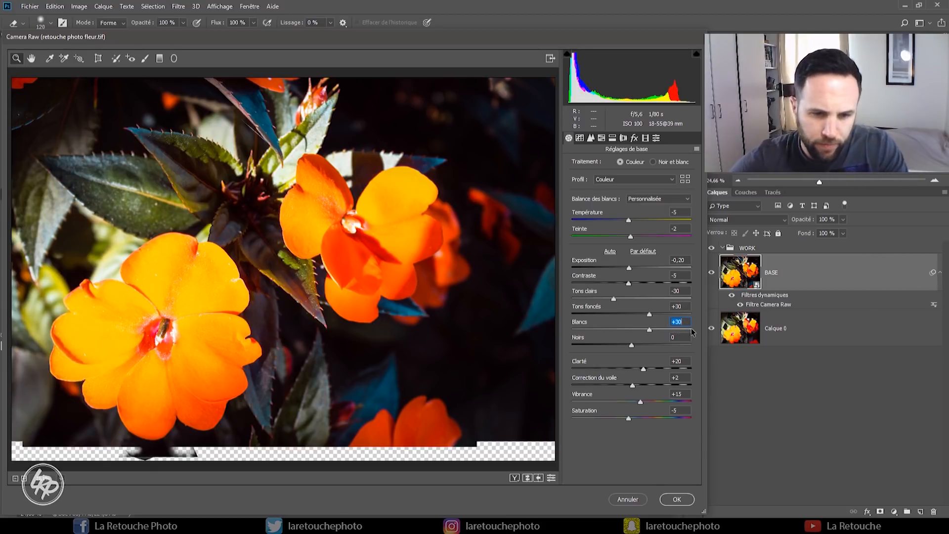
{"action": "left_click", "coordinate": [674, 499]}
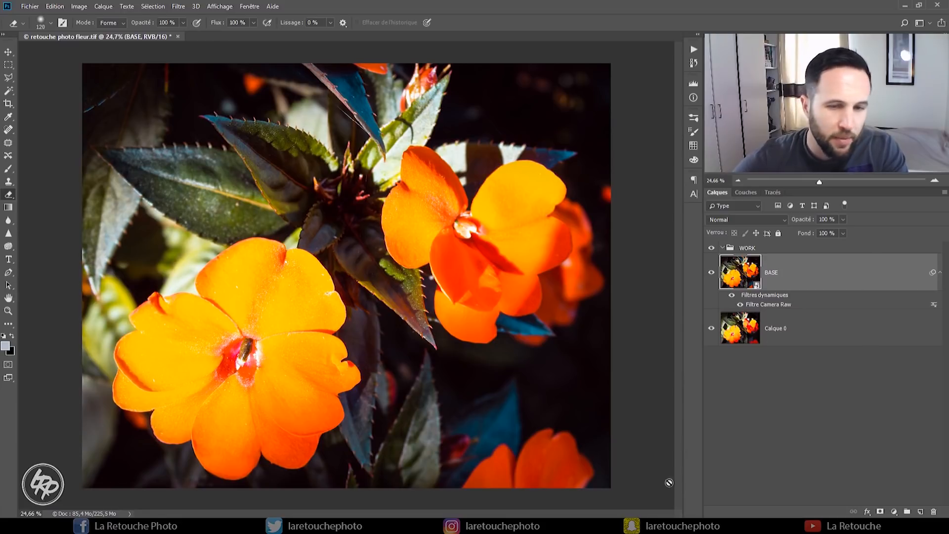
Compare the photo with and without the smart filters, switching between the last two history states
{"action": "left_click", "coordinate": [731, 297]}
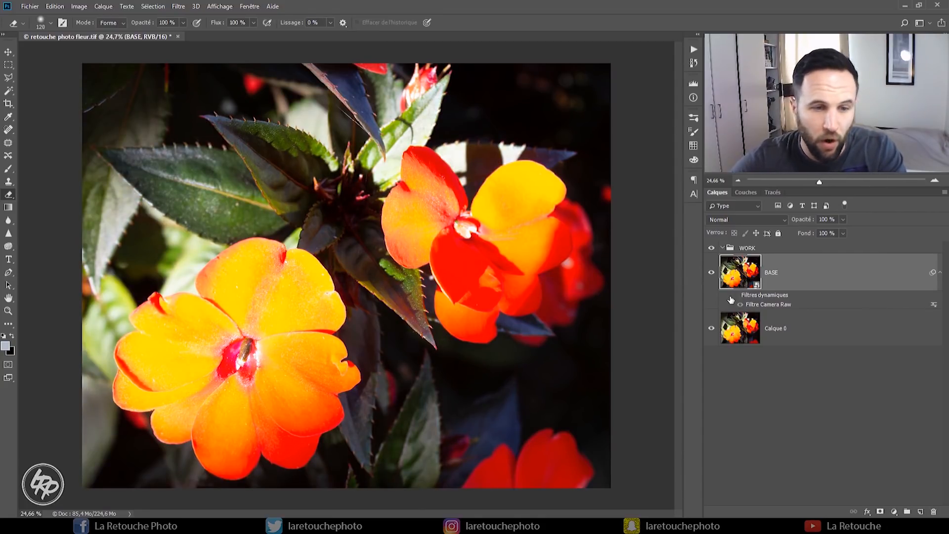
{"action": "left_click", "coordinate": [731, 297]}
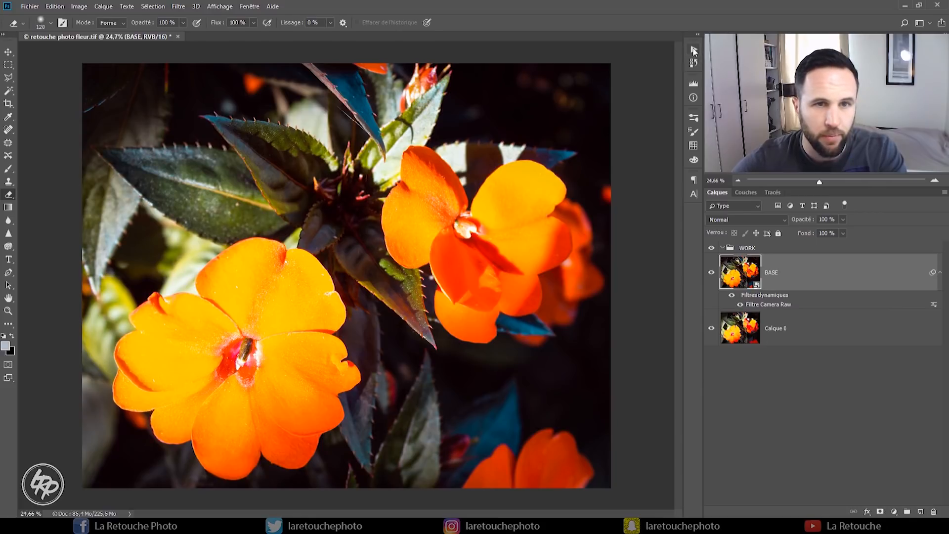
{"action": "left_click", "coordinate": [694, 51]}
{"action": "left_click", "coordinate": [600, 244]}
{"action": "left_click", "coordinate": [603, 253]}
{"action": "left_click", "coordinate": [613, 243]}
{"action": "left_click", "coordinate": [622, 255]}
{"action": "left_click", "coordinate": [621, 244]}
{"action": "left_click", "coordinate": [624, 254]}
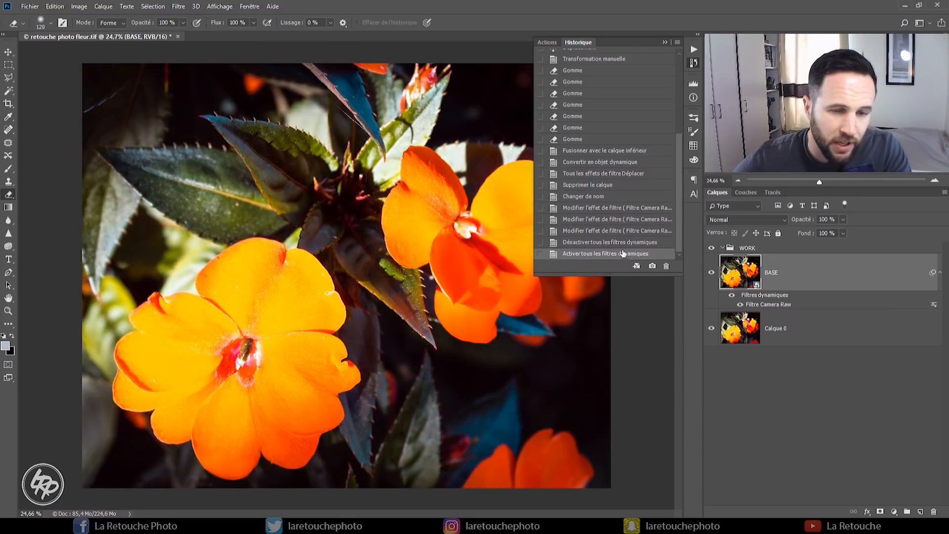
{"action": "left_click", "coordinate": [622, 243]}
{"action": "left_click", "coordinate": [625, 254]}
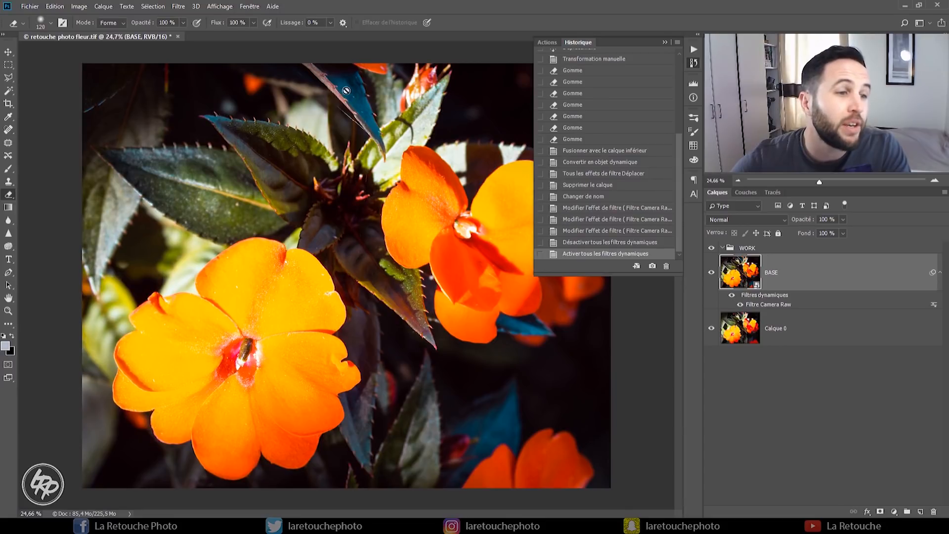
{"action": "left_click", "coordinate": [607, 242]}
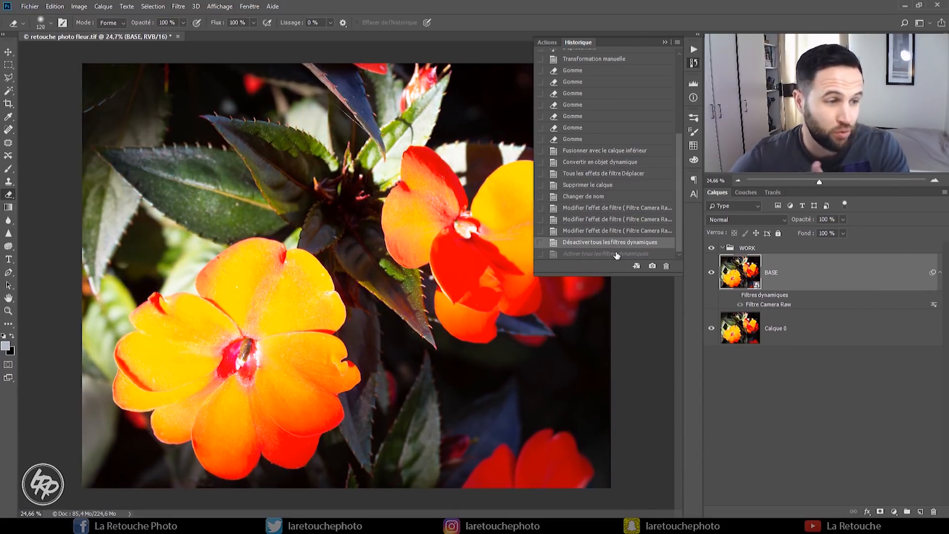
{"action": "left_click", "coordinate": [616, 254]}
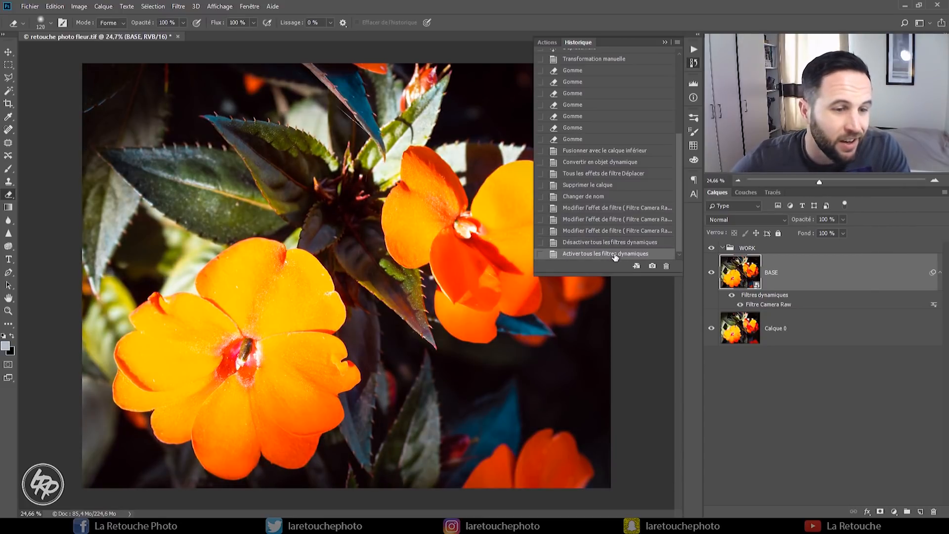
{"action": "left_click", "coordinate": [612, 245]}
{"action": "left_click", "coordinate": [613, 255]}
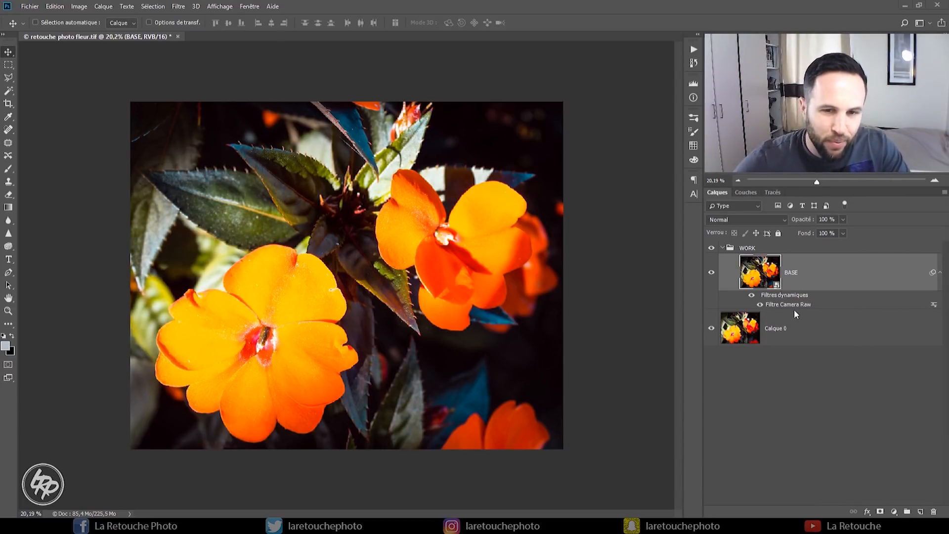
Add a Courbes adjustment layer above BASE, leave its curve at default and set its blend mode to Superposition
{"action": "left_click", "coordinate": [895, 512]}
{"action": "left_click", "coordinate": [880, 386]}
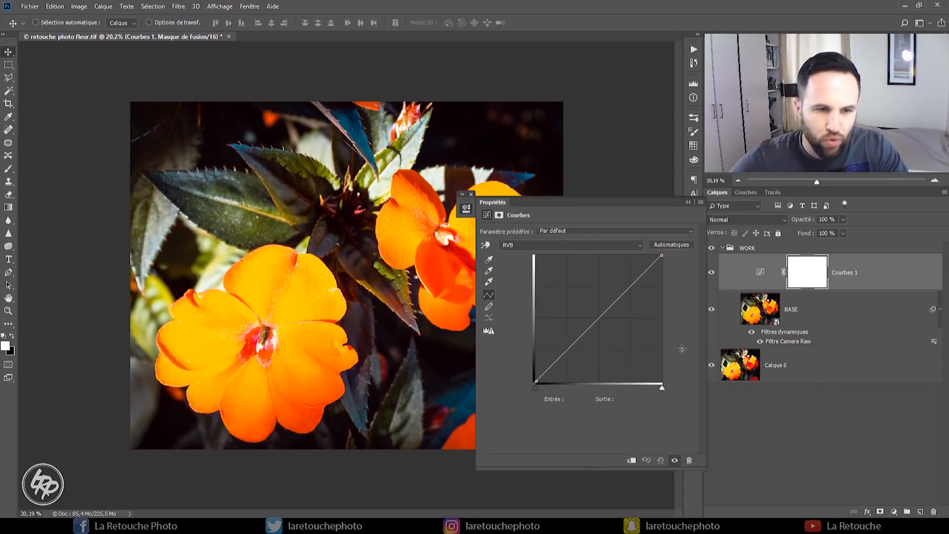
{"action": "left_click", "coordinate": [702, 198]}
{"action": "left_click", "coordinate": [741, 220]}
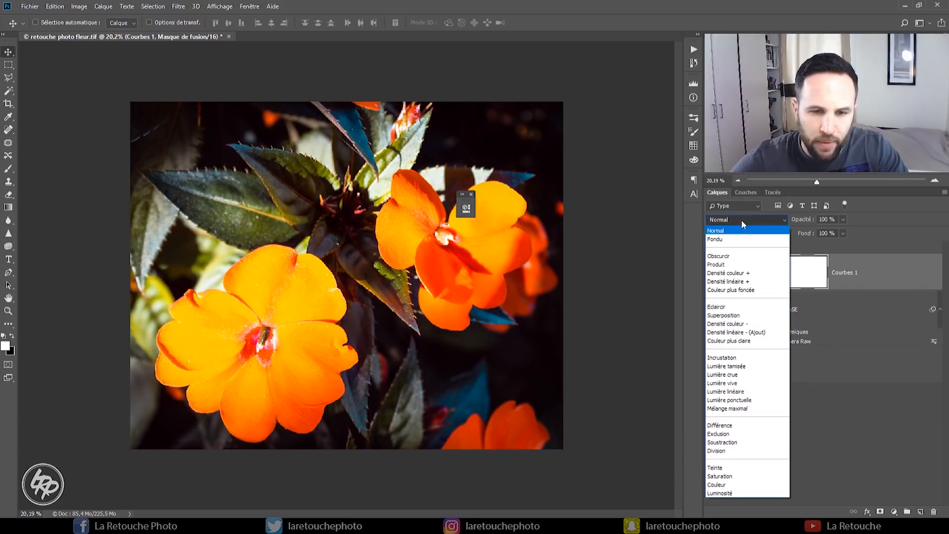
{"action": "left_click", "coordinate": [731, 316]}
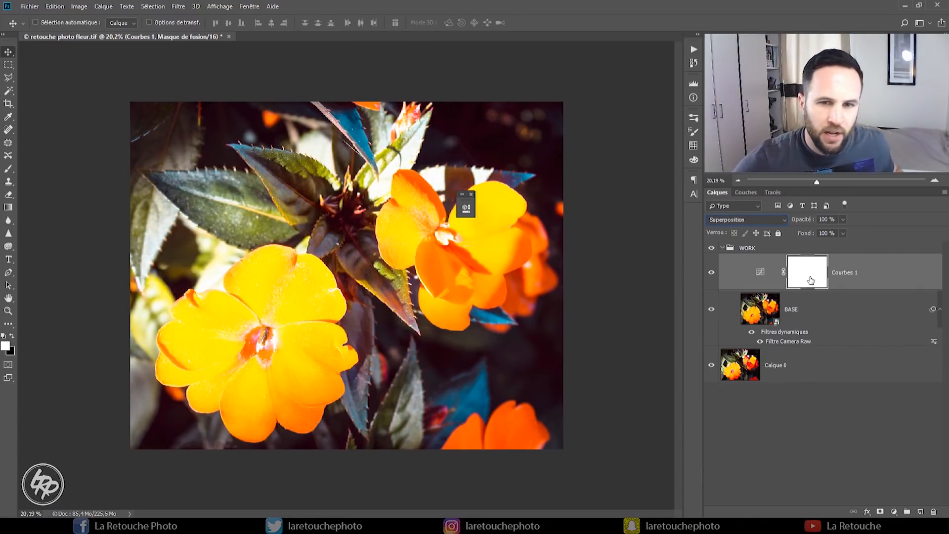
Invert the Courbes 1 layer mask to black and choose the Gradient tool
{"action": "key", "text": "ctrl+i"}
{"action": "left_click", "coordinate": [10, 208]}
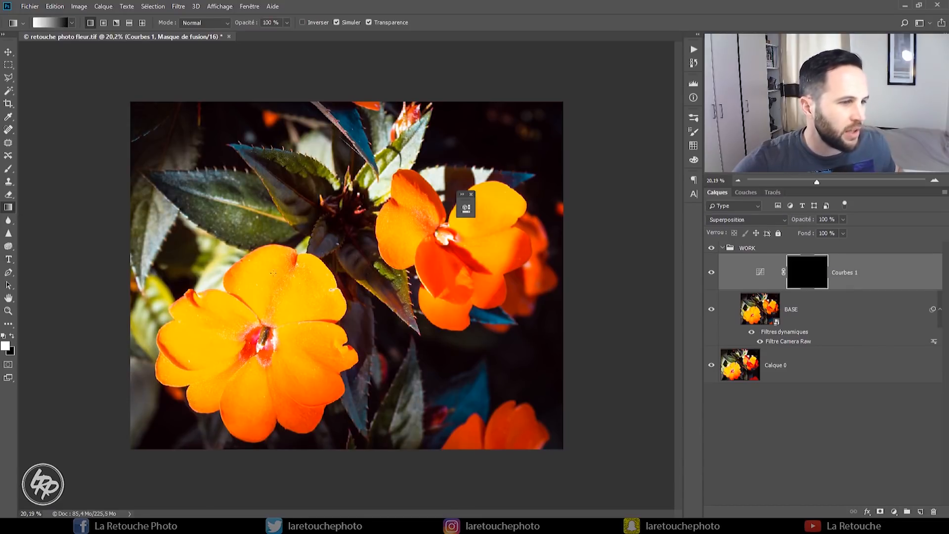
Try two diagonal white-to-black gradients on the Courbes 1 mask from the photo's left edge, undoing each
{"action": "left_click_drag", "start_coordinate": [130, 231], "coordinate": [345, 330]}
{"action": "left_click", "coordinate": [711, 273]}
{"action": "left_click", "coordinate": [711, 273]}
{"action": "left_click", "coordinate": [710, 273]}
{"action": "left_click", "coordinate": [711, 272]}
{"action": "key", "text": "ctrl+z"}
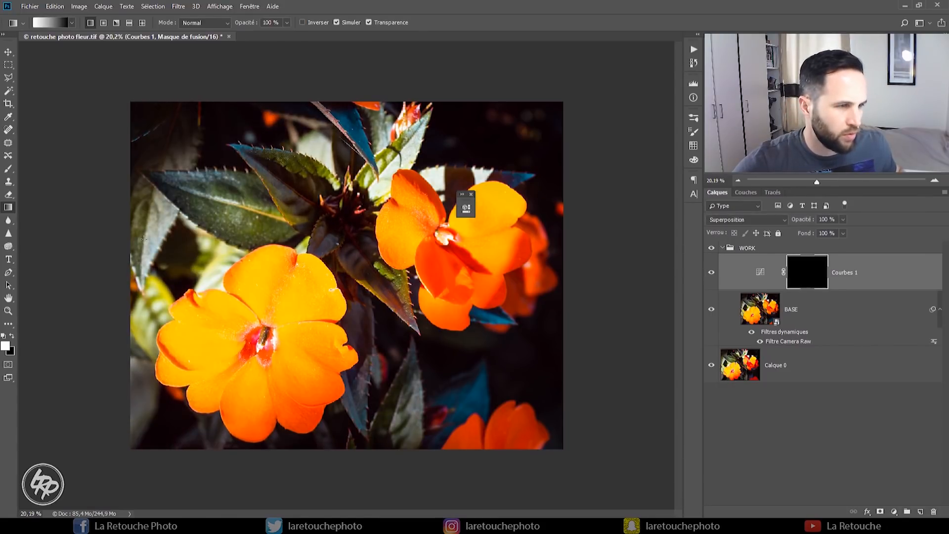
{"action": "left_click_drag", "start_coordinate": [122, 256], "coordinate": [356, 361]}
{"action": "key", "text": "ctrl+z"}
Draw a linear white-to-black gradient on the Courbes 1 mask from the photo's left edge past the large flower, and set the layer's opacity to 70%
{"action": "left_click_drag", "start_coordinate": [130, 258], "coordinate": [349, 316]}
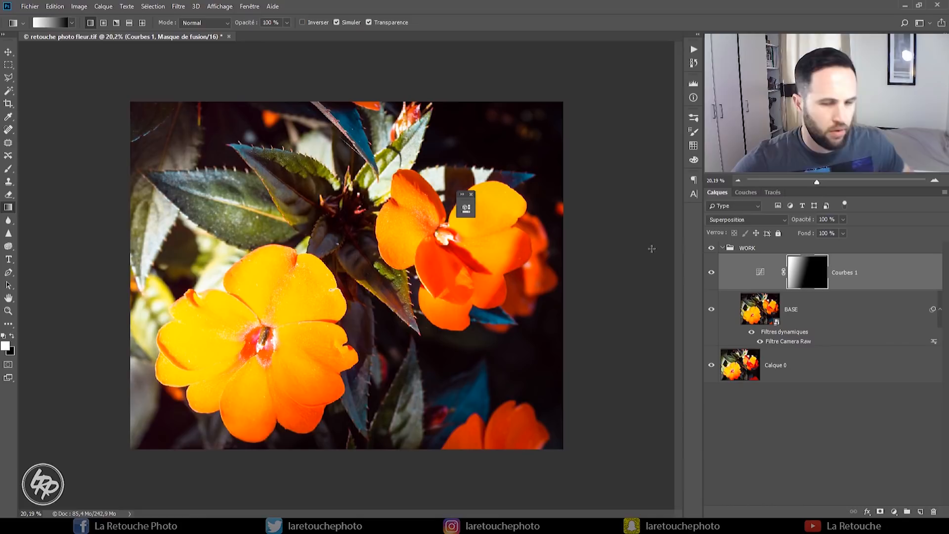
{"action": "left_click", "coordinate": [711, 273]}
{"action": "left_click", "coordinate": [712, 273]}
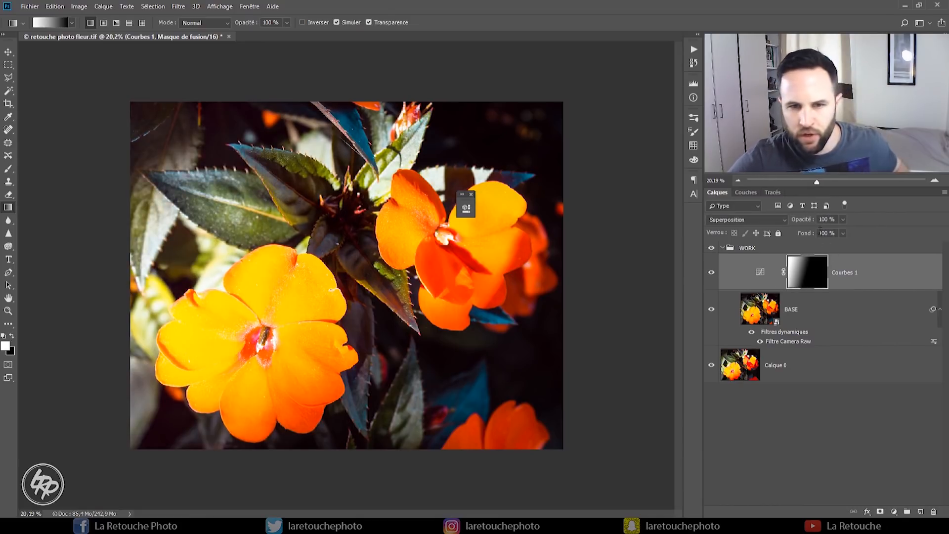
{"action": "type", "text": "80"}
{"action": "key", "text": "Return"}
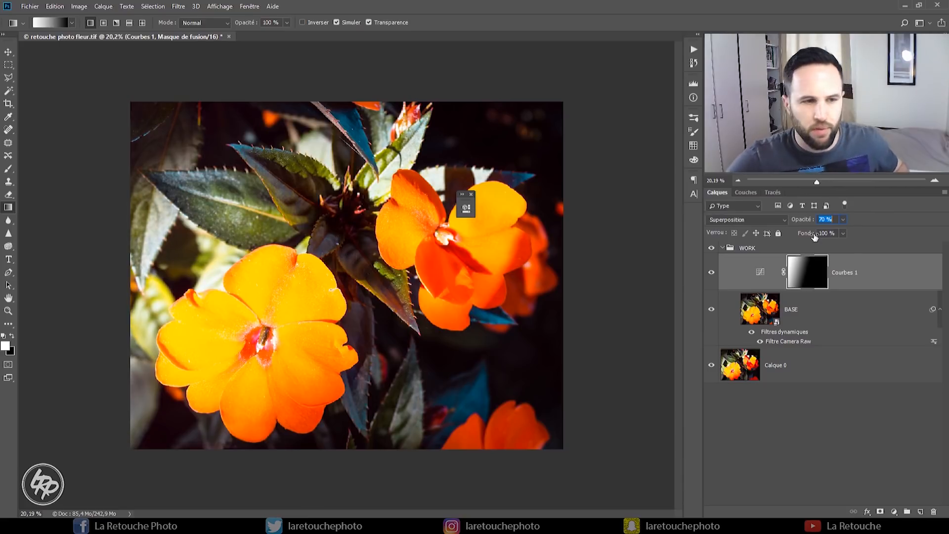
Add a solid colour fill layer above Courbes 1 with the orange colour R 255, V 150, B 0
{"action": "left_click", "coordinate": [857, 286]}
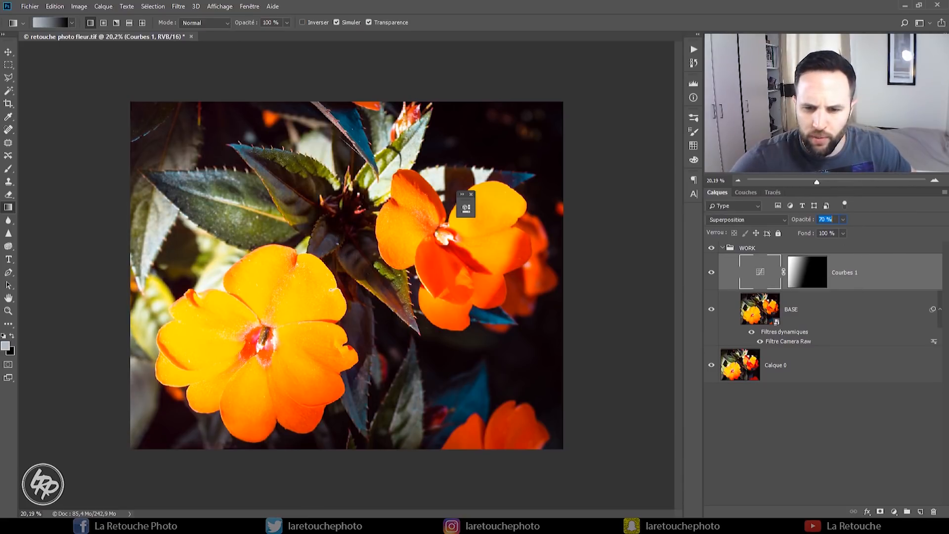
{"action": "left_click", "coordinate": [895, 511]}
{"action": "left_click", "coordinate": [869, 334]}
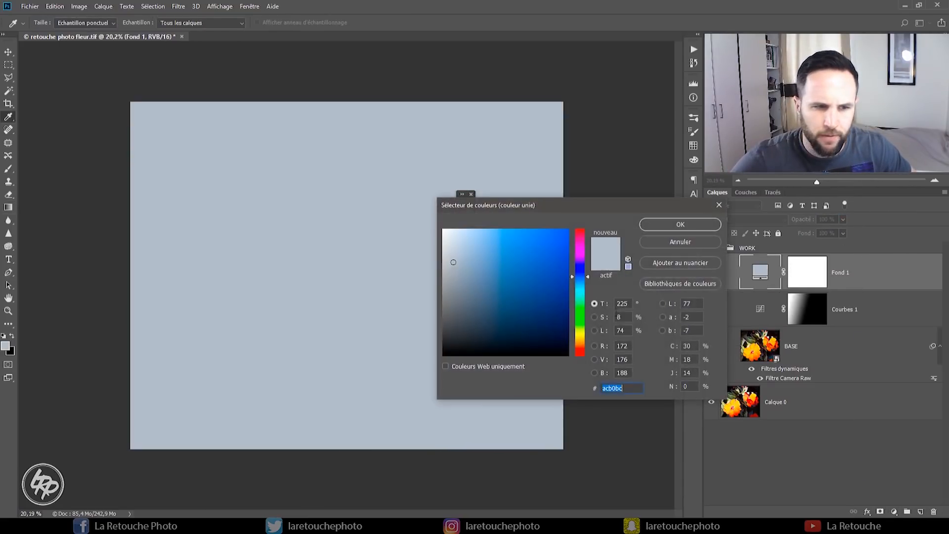
{"action": "left_click", "coordinate": [624, 346]}
{"action": "type", "text": "255"}
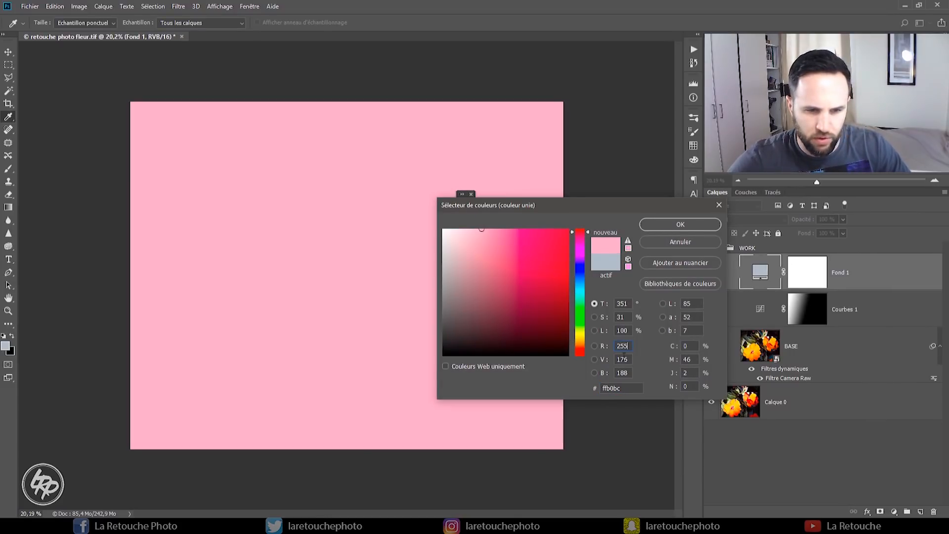
{"action": "type", "text": "150"}
{"action": "key", "text": "Tab"}
{"action": "type", "text": "0"}
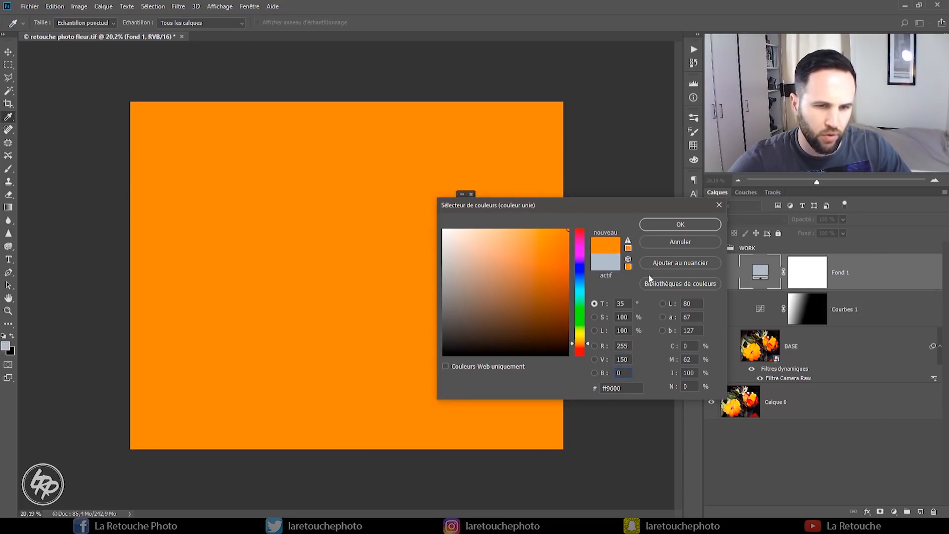
{"action": "left_click", "coordinate": [653, 226]}
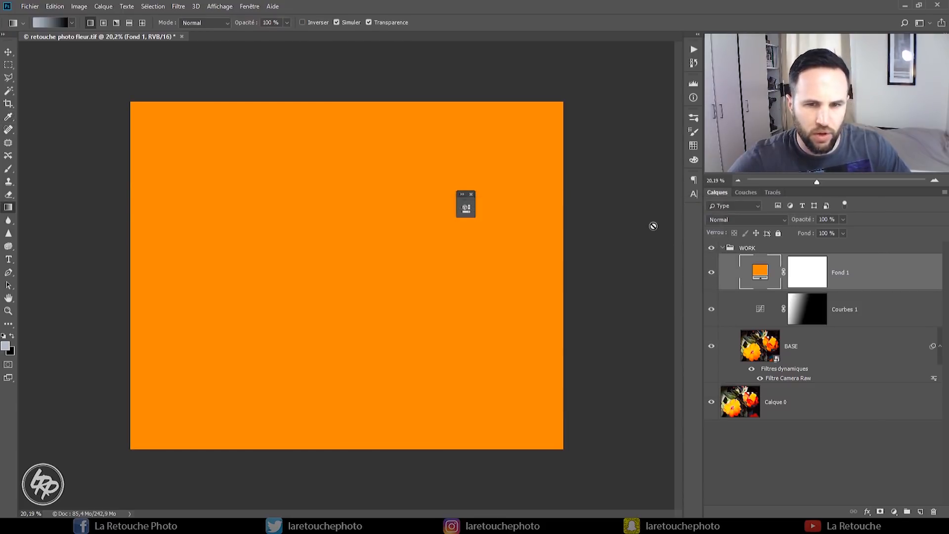
Delete the orange fill layer's mask and clip the layer to Courbes 1
{"action": "right_click", "coordinate": [797, 276]}
{"action": "left_click", "coordinate": [821, 293]}
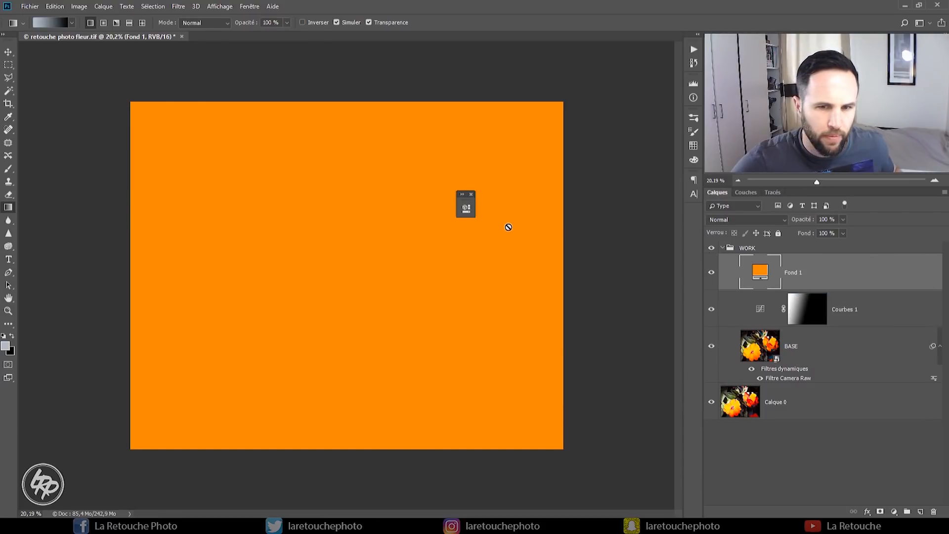
{"action": "left_click", "coordinate": [472, 194]}
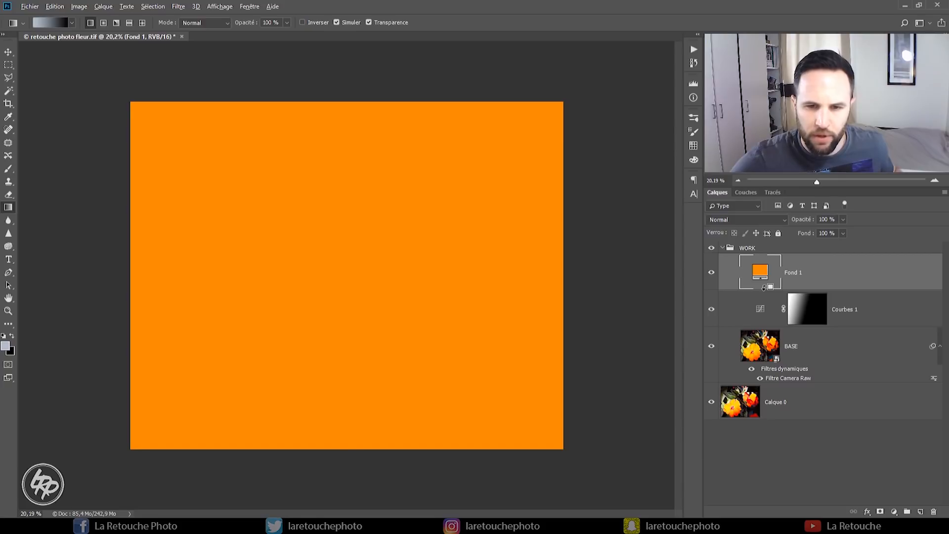
{"action": "left_click", "coordinate": [764, 287], "text": "alt"}
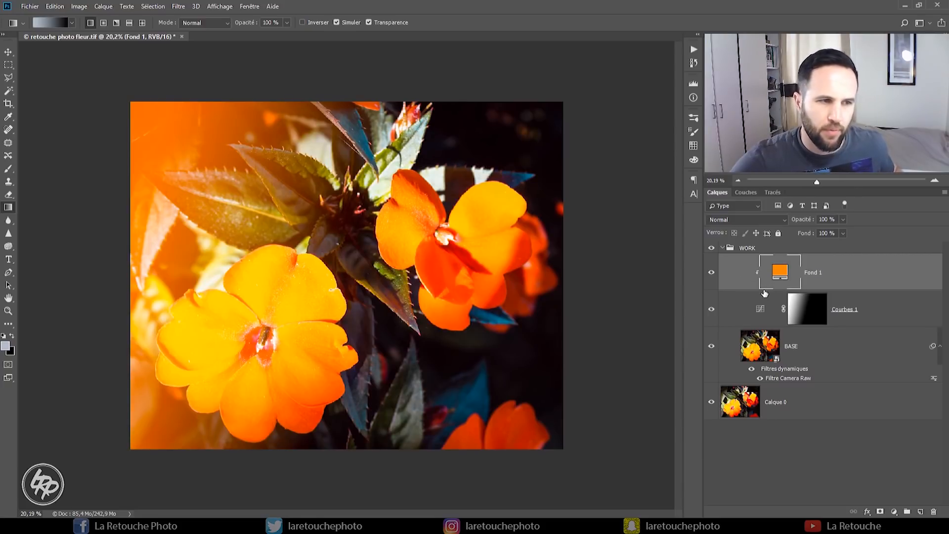
Set the Fond 1 layer to Couleur blend mode at 70% opacity and compare the photo with and without it
{"action": "left_click", "coordinate": [771, 220]}
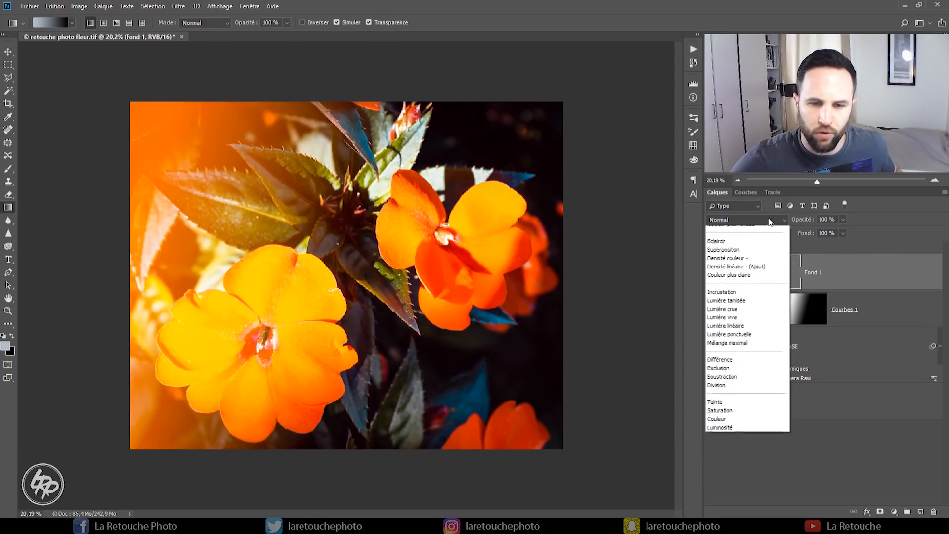
{"action": "left_click", "coordinate": [738, 487]}
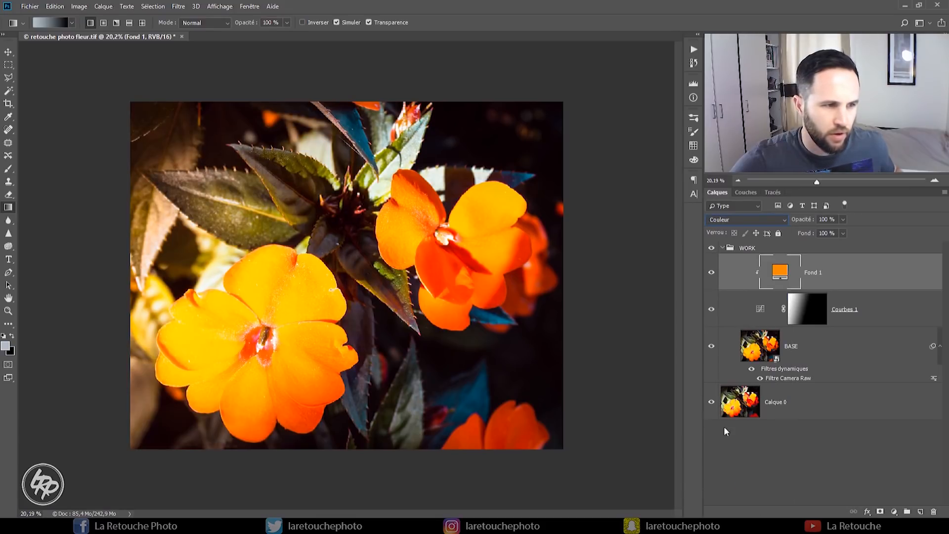
{"action": "left_click", "coordinate": [801, 221]}
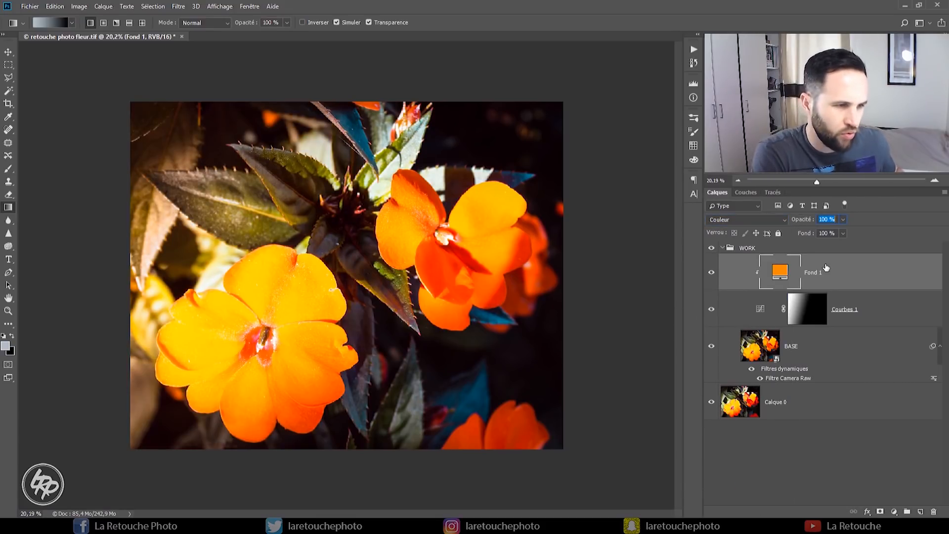
{"action": "key", "text": "shift+Down"}
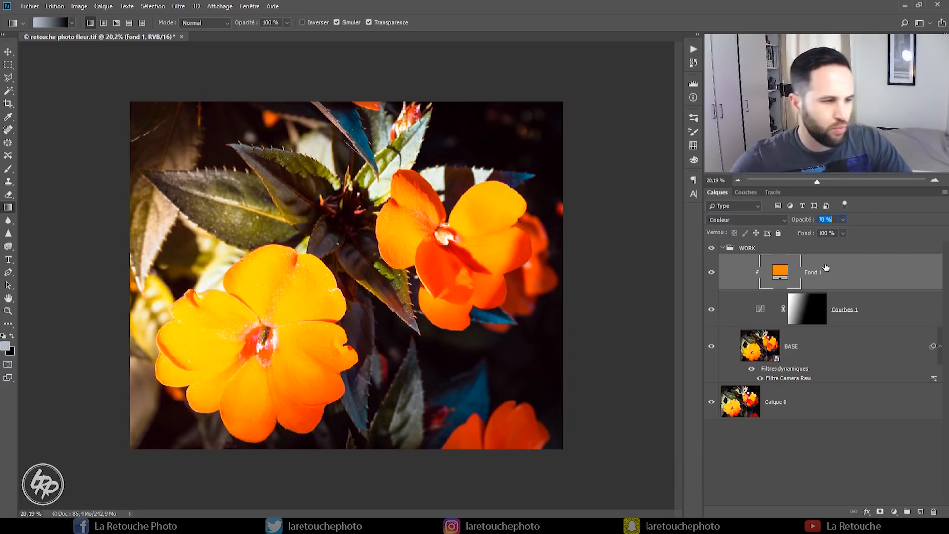
{"action": "key", "text": "Return"}
{"action": "left_click", "coordinate": [712, 273]}
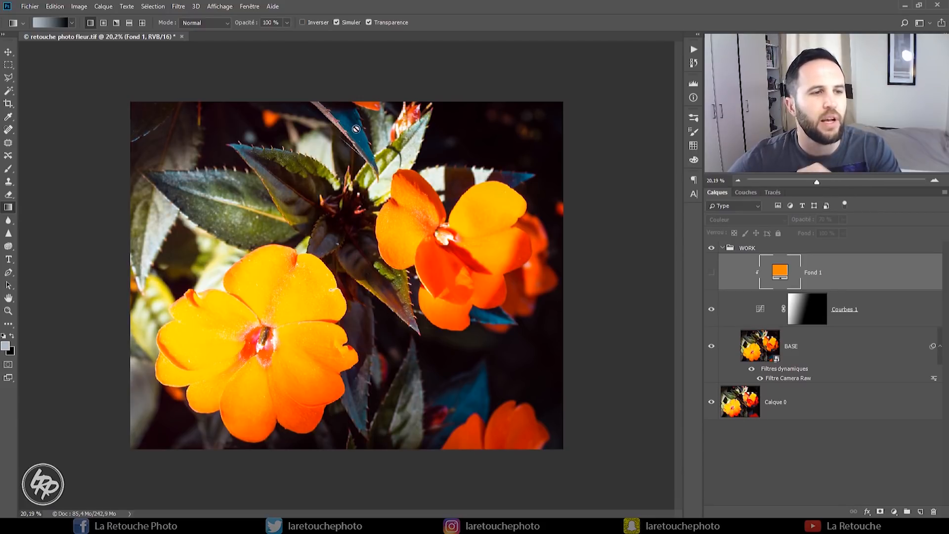
{"action": "left_click", "coordinate": [711, 273]}
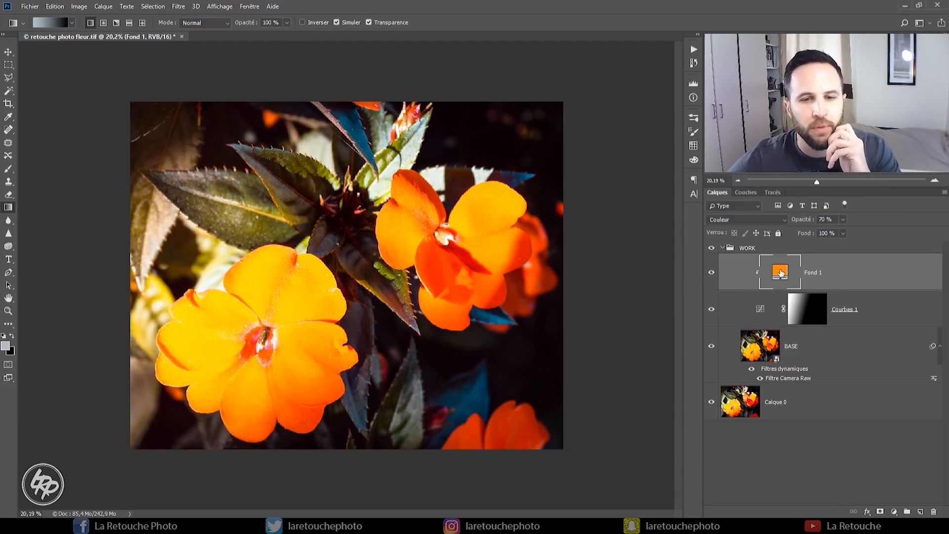
Recolour the Fond 1 fill to a dark blue with hue 220°, saturation 40% and brightness 40%
{"action": "double_click", "coordinate": [780, 271]}
{"action": "mouse_move", "coordinate": [580, 296]}
{"action": "left_mouse_down"}
{"action": "mouse_move", "coordinate": [580, 275]}
{"action": "mouse_move", "coordinate": [581, 285]}
{"action": "left_mouse_up"}
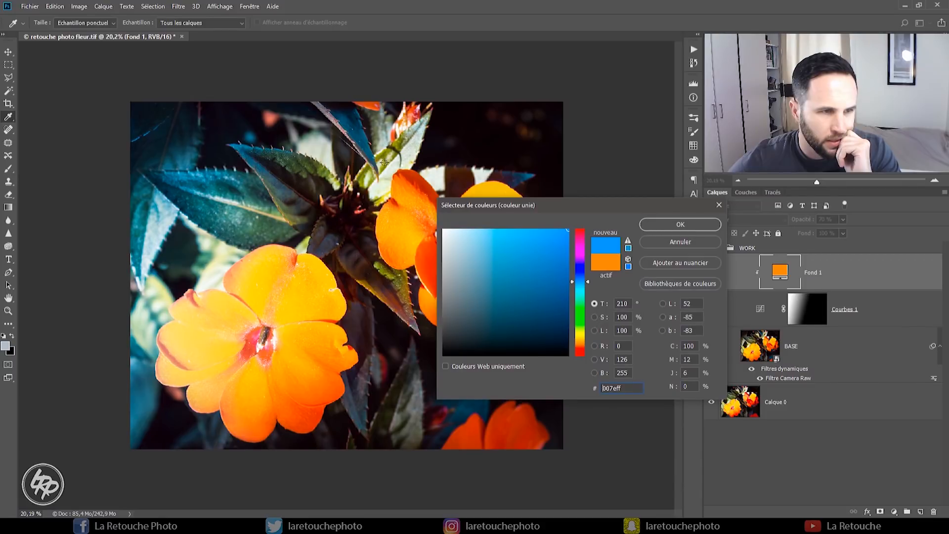
{"action": "left_click", "coordinate": [361, 138]}
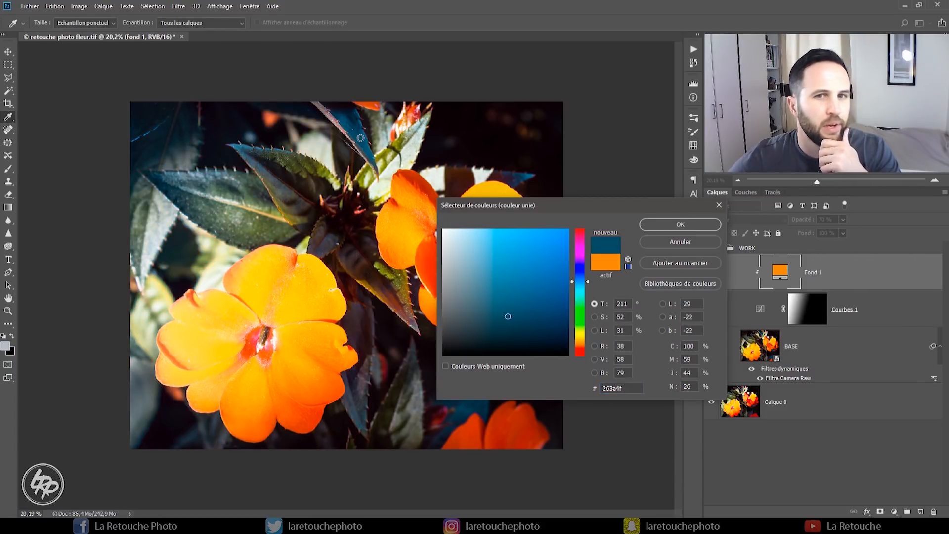
{"action": "left_click", "coordinate": [625, 334]}
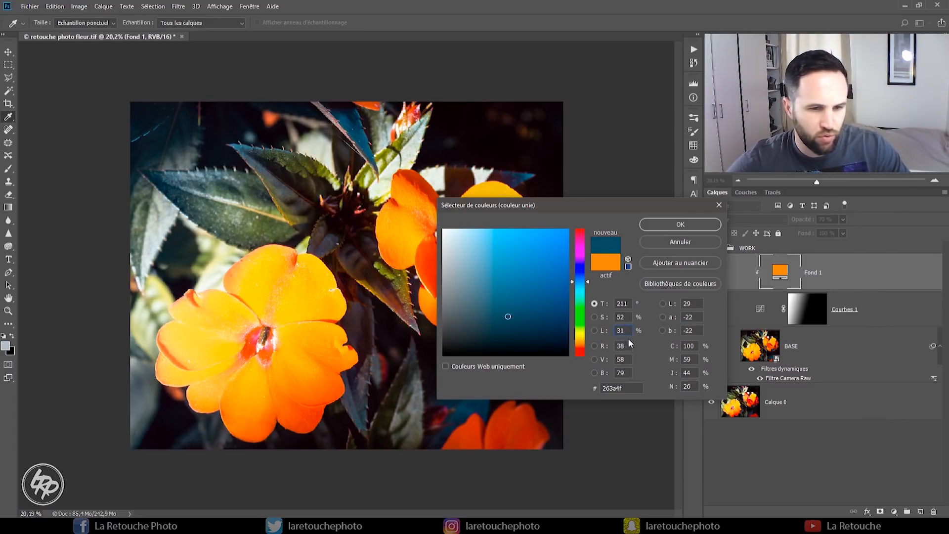
{"action": "key", "text": "BackSpace"}
{"action": "key", "text": "BackSpace"}
{"action": "type", "text": "40"}
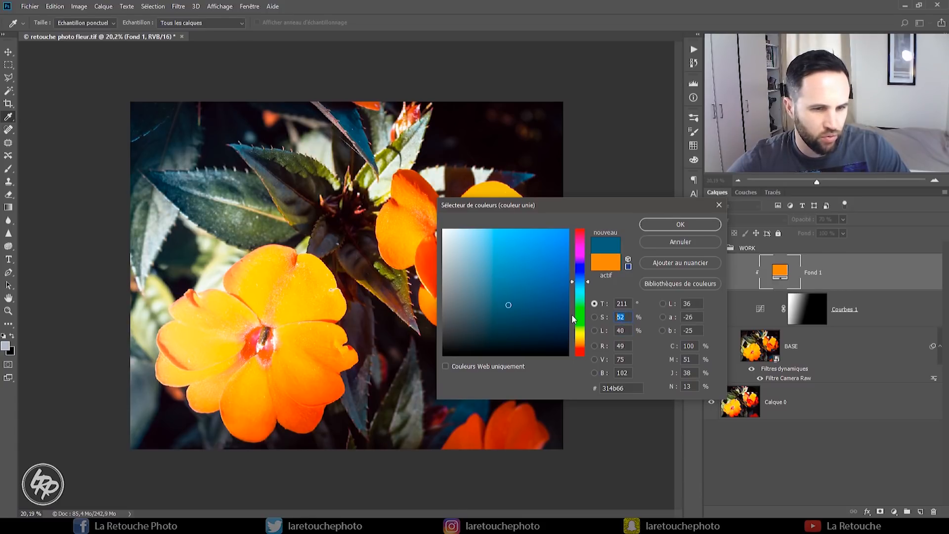
{"action": "type", "text": "40"}
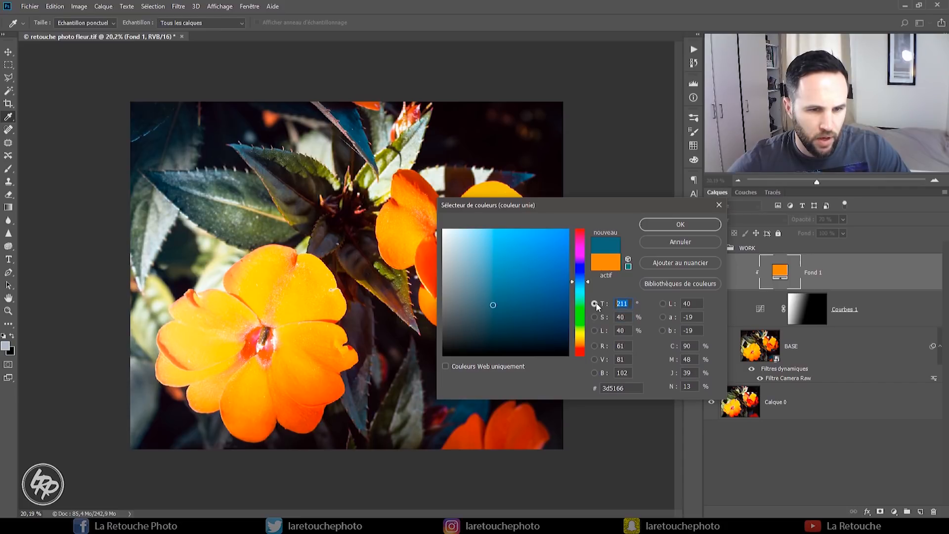
{"action": "type", "text": "220"}
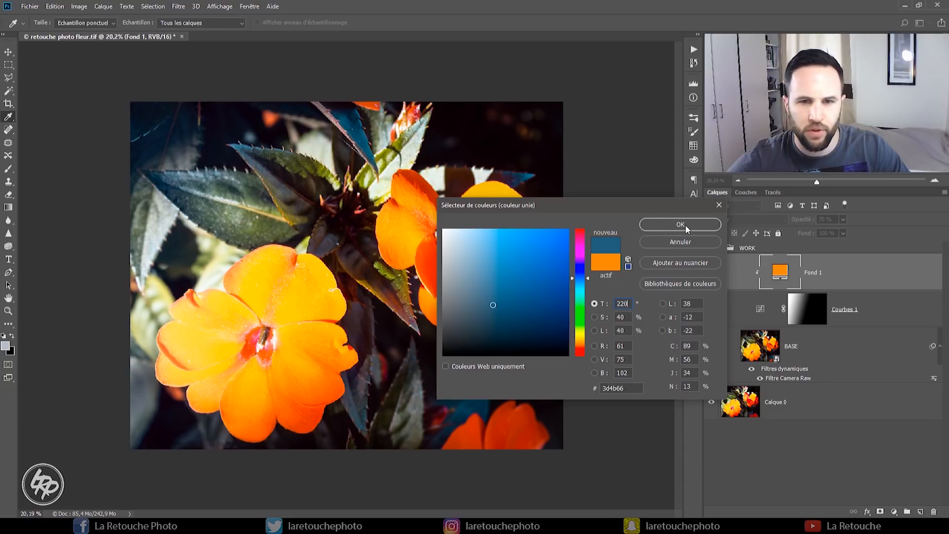
{"action": "left_click_drag", "start_coordinate": [654, 201], "coordinate": [575, 186]}
{"action": "left_click", "coordinate": [603, 211]}
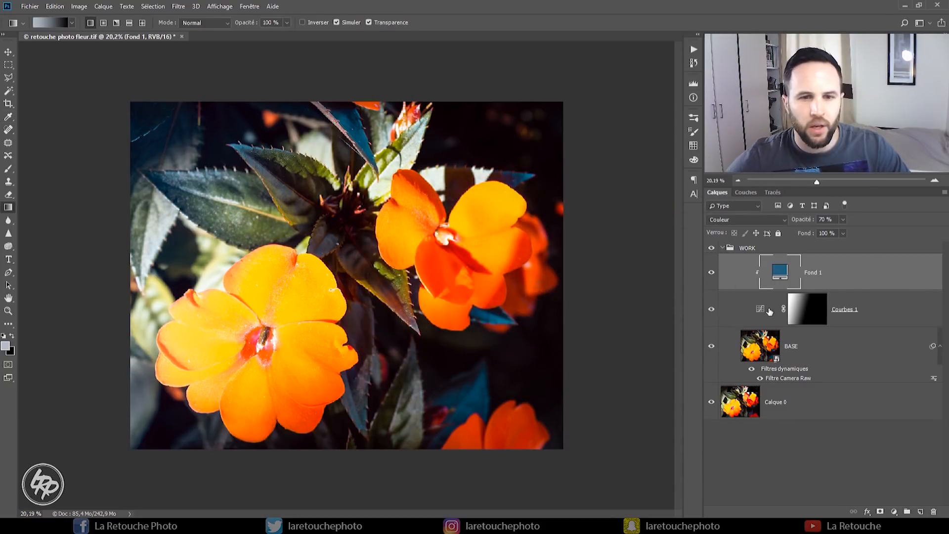
Rename the Fond 1 layer as "Fond BLUE"
{"action": "double_click", "coordinate": [822, 274]}
{"action": "type", "text": "Fond Bl"}
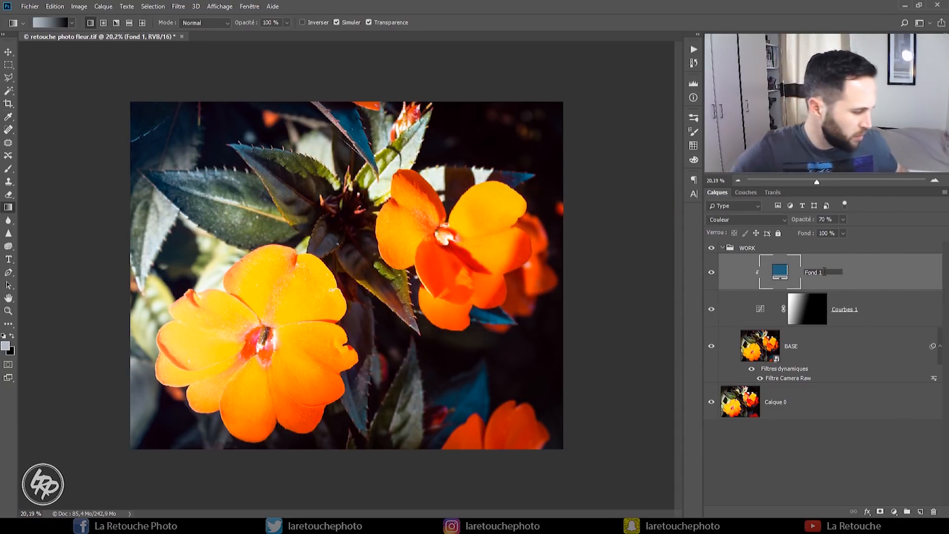
{"action": "type", "text": "UE"}
{"action": "key", "text": "Return"}
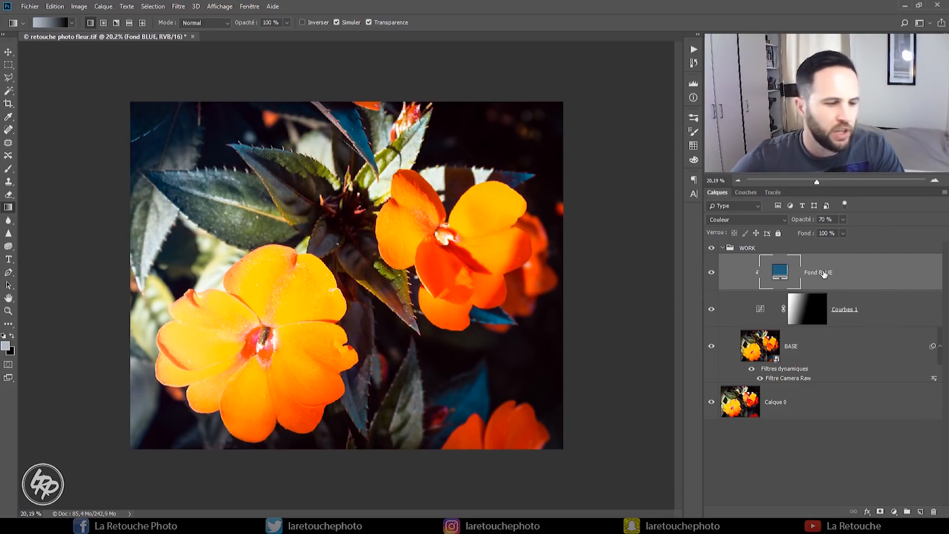
Switch to Chrome and search Google Images for "texture particule"
{"action": "mouse_move", "coordinate": [304, 526]}
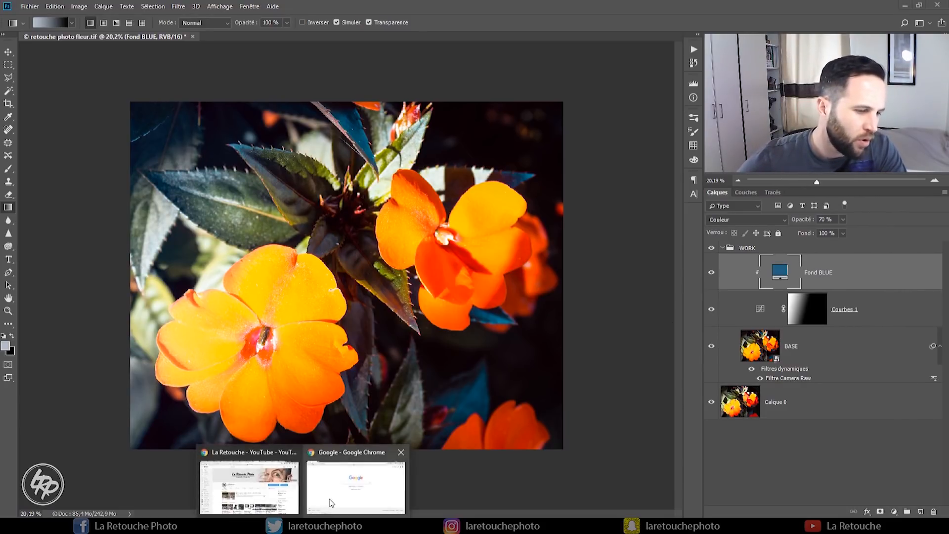
{"action": "left_click", "coordinate": [315, 470]}
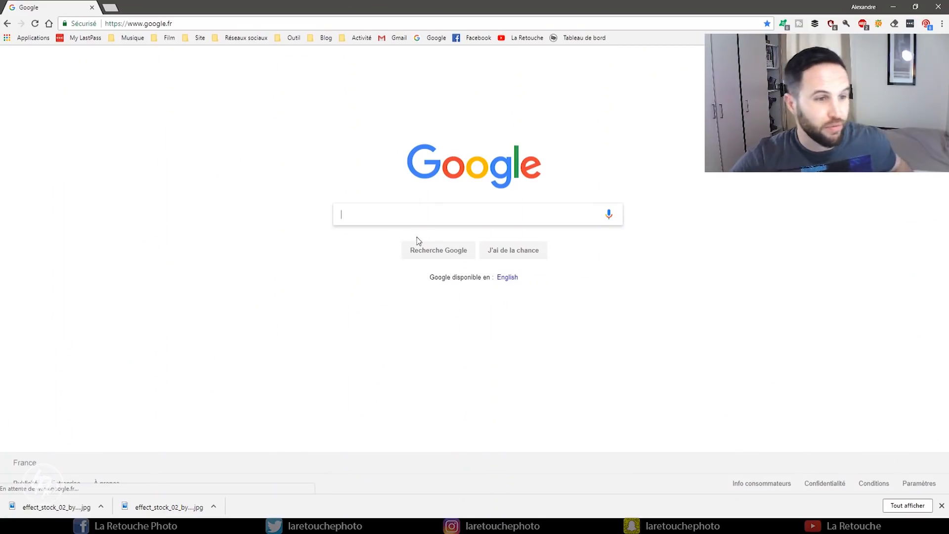
{"action": "type", "text": "texture particule"}
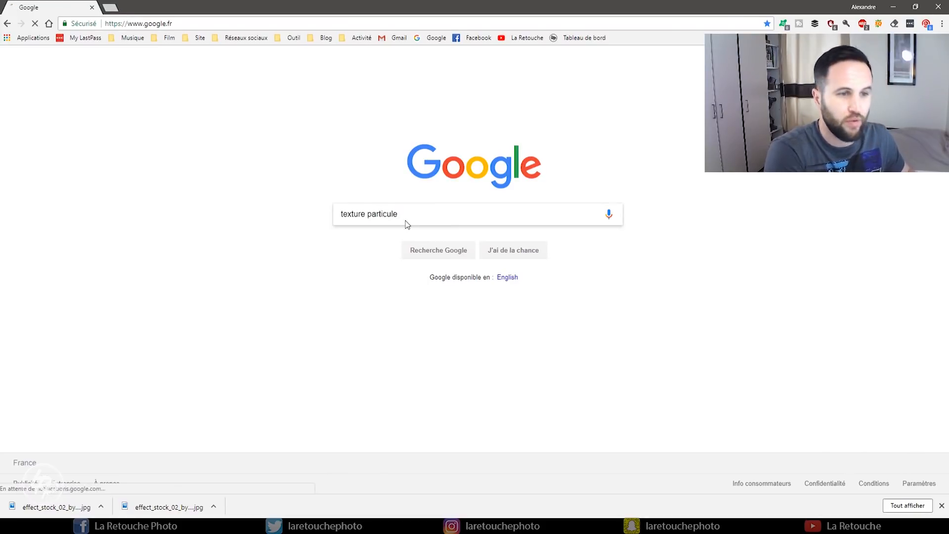
{"action": "key", "text": "Return"}
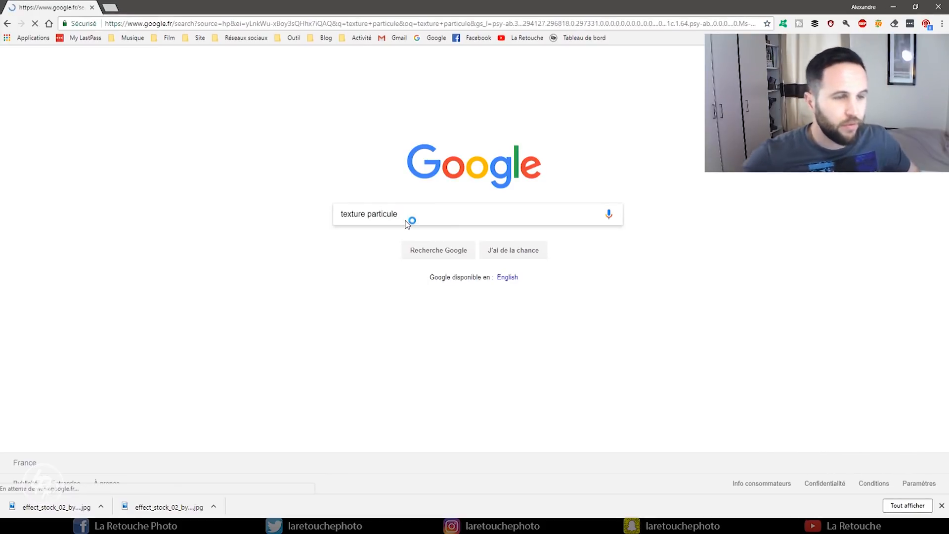
{"action": "left_click", "coordinate": [122, 95]}
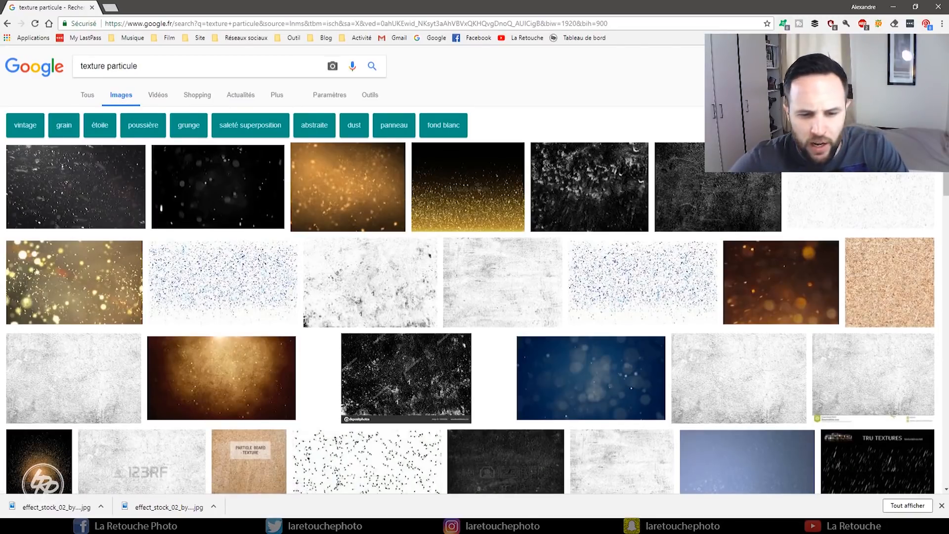
Switch back to Photoshop and check the flower photo's pixel dimensions, leaving its size as it is
{"action": "left_click", "coordinate": [215, 526]}
{"action": "left_click", "coordinate": [79, 6]}
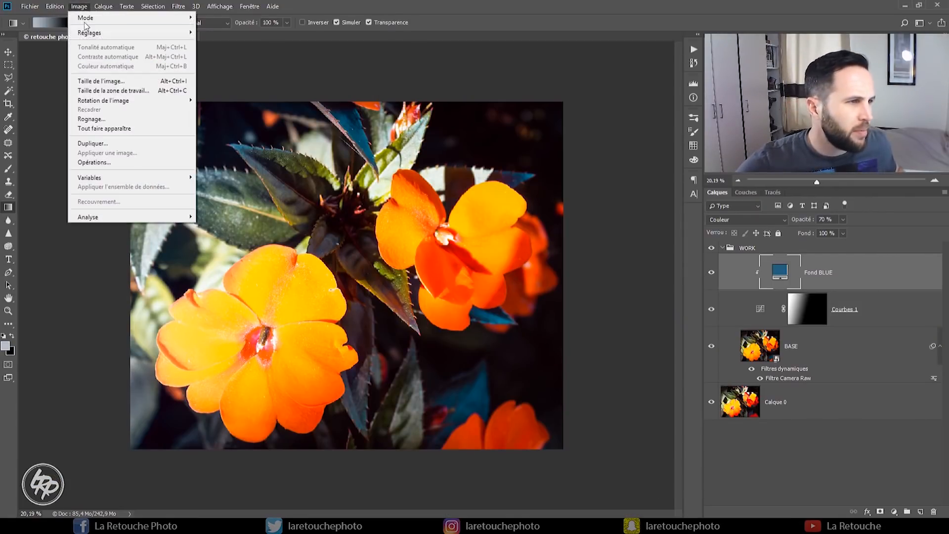
{"action": "left_click", "coordinate": [102, 80]}
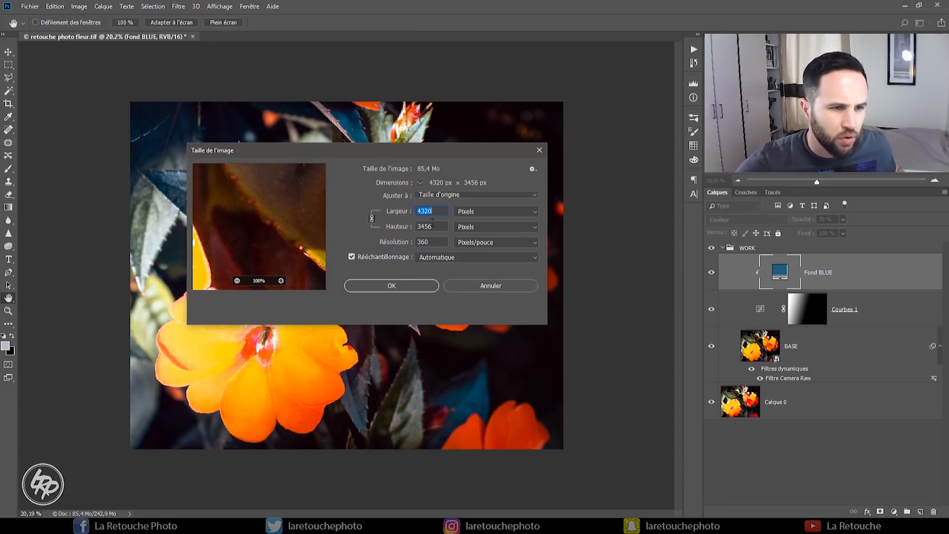
{"action": "left_click", "coordinate": [414, 285]}
Return to Chrome and review the size filter options for the particle texture image results
{"action": "key", "text": "alt+Tab"}
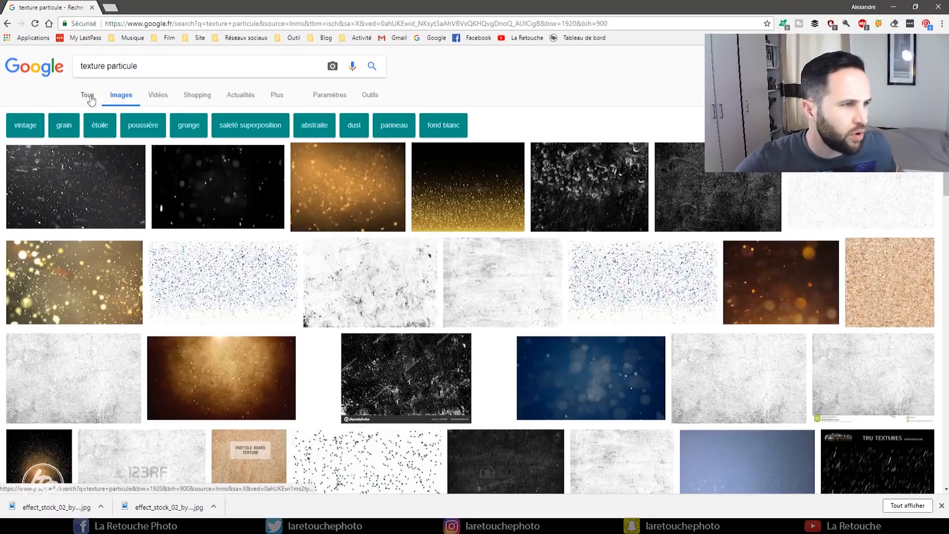
{"action": "left_click", "coordinate": [370, 95]}
{"action": "left_click", "coordinate": [98, 113]}
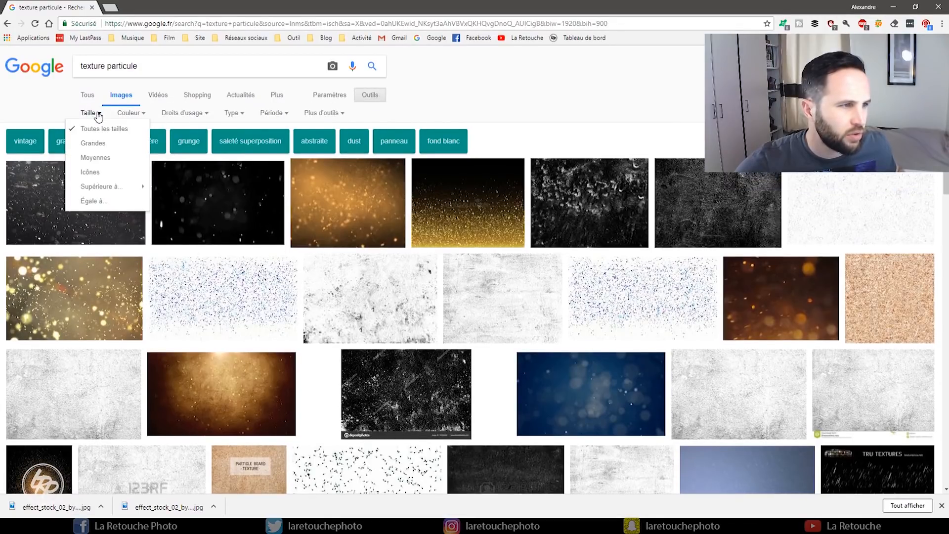
{"action": "mouse_move", "coordinate": [116, 190]}
{"action": "scroll", "coordinate": [233, 180], "scroll_direction": "down", "scroll_amount": 3}
{"action": "left_click_drag", "start_coordinate": [258, 194], "coordinate": [259, 217]}
{"action": "left_click_drag", "start_coordinate": [256, 229], "coordinate": [256, 220]}
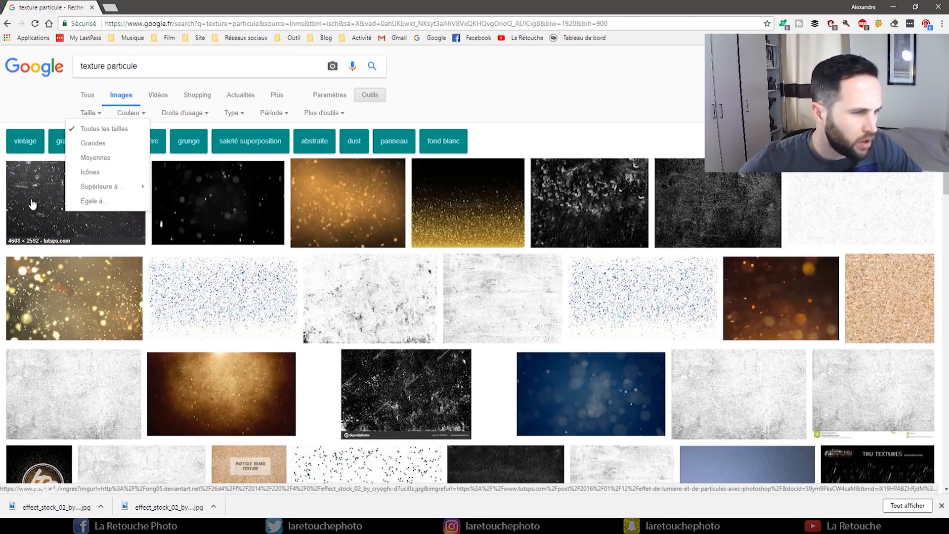
Open the first result, the 4608 × 2592 dark particle texture, at full size in a new browser tab
{"action": "left_click", "coordinate": [32, 204]}
{"action": "right_click", "coordinate": [294, 259]}
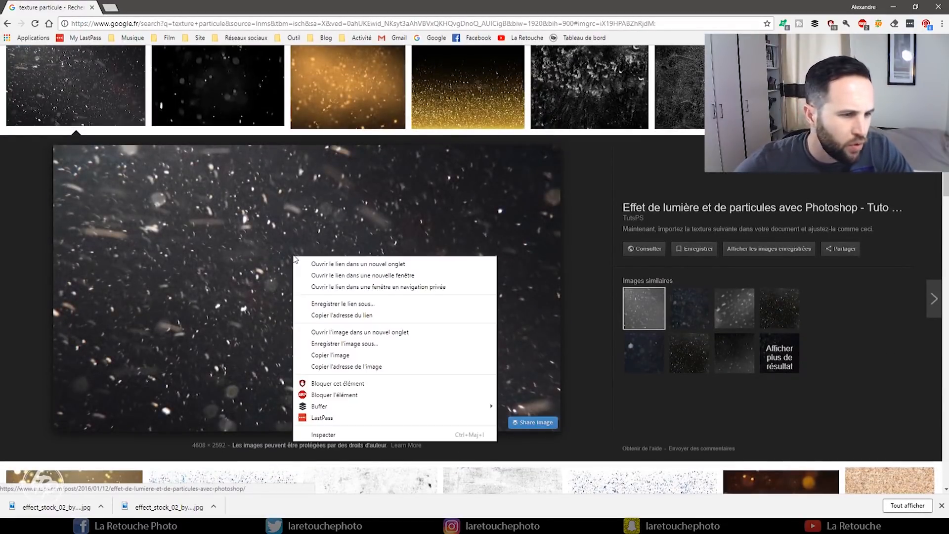
{"action": "left_click", "coordinate": [373, 333]}
{"action": "key", "text": "ctrl+Tab"}
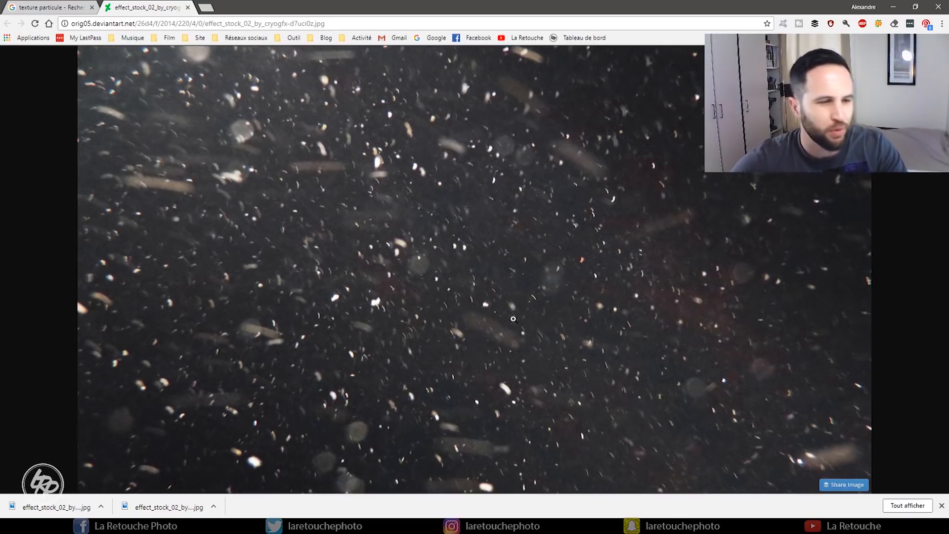
Save the full-size particle texture as a JPEG image in the VISUELS folder under its suggested file name
{"action": "right_click", "coordinate": [408, 187]}
{"action": "left_click", "coordinate": [453, 202]}
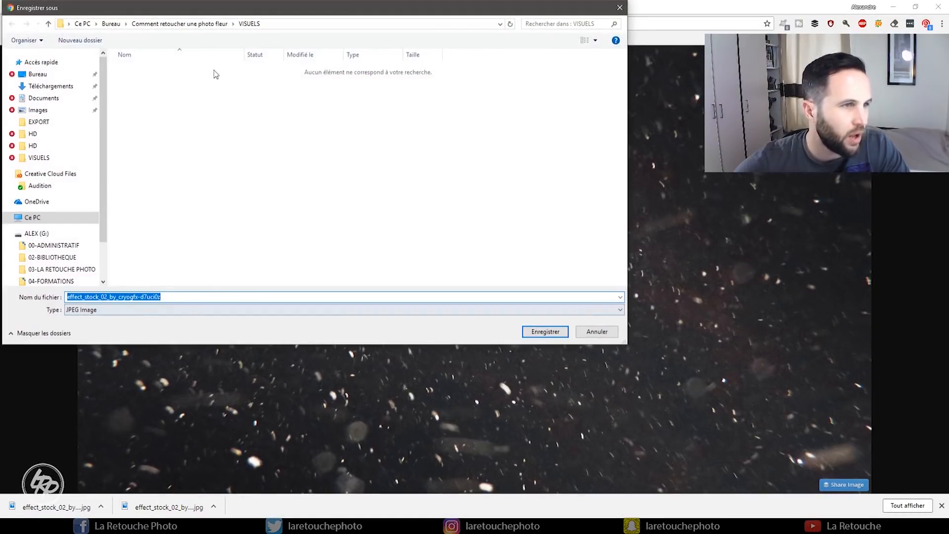
{"action": "left_click", "coordinate": [560, 335]}
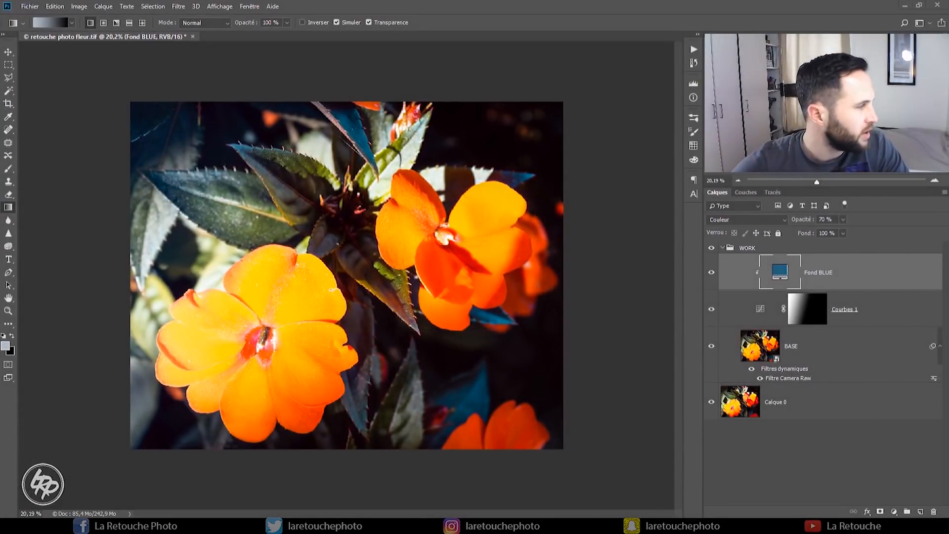
Place the particle texture above Fond BLUE in the Photoshop flower document and scale it proportionally from its centre to about 67.7 %
{"action": "key", "text": "ctrl+t"}
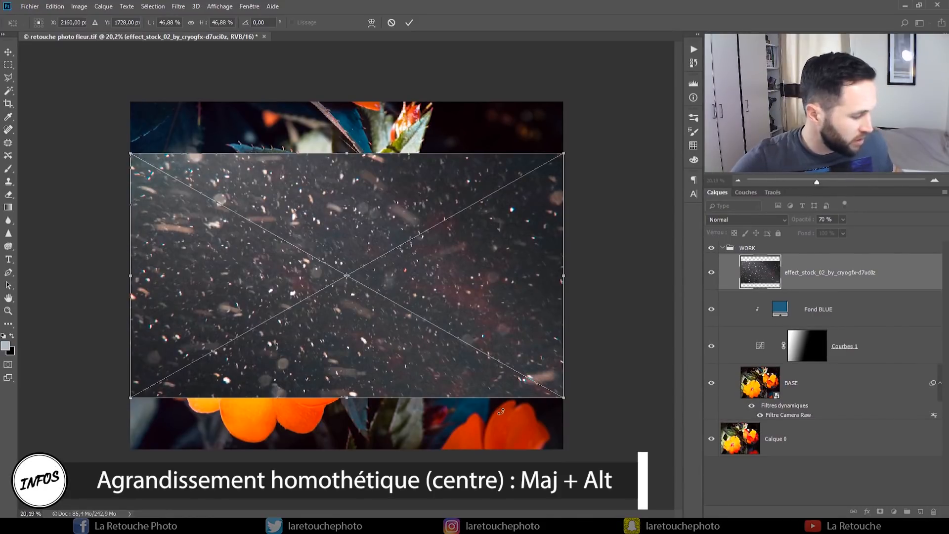
{"action": "left_click_drag", "start_coordinate": [566, 398], "coordinate": [662, 454]}
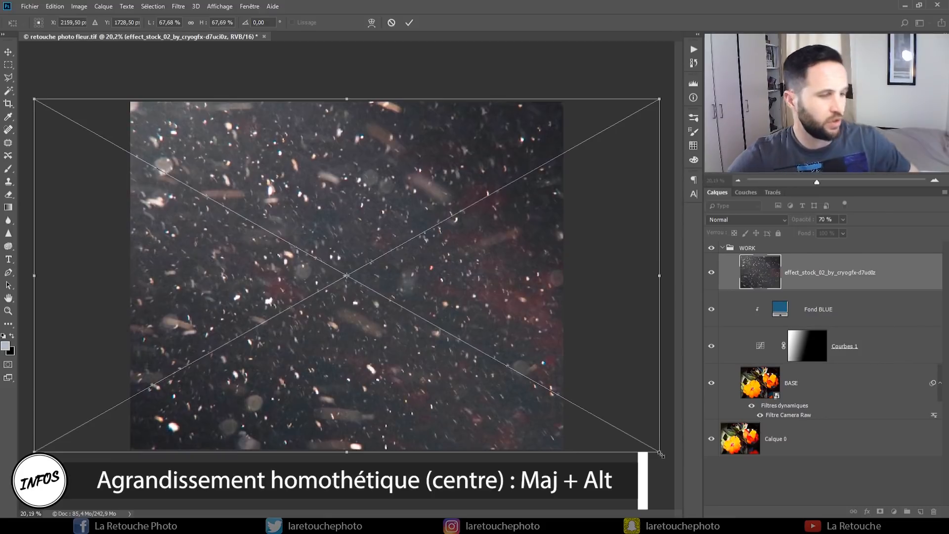
{"action": "key", "text": "Return"}
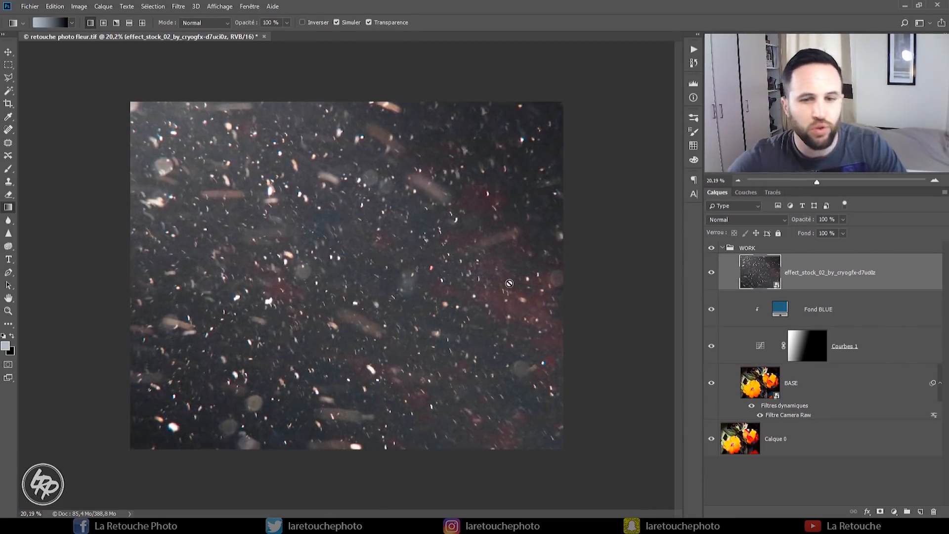
Set the particle texture layer's blend mode to Eclaircir and clip it to the Courbes 1 clipping group
{"action": "left_click", "coordinate": [731, 221]}
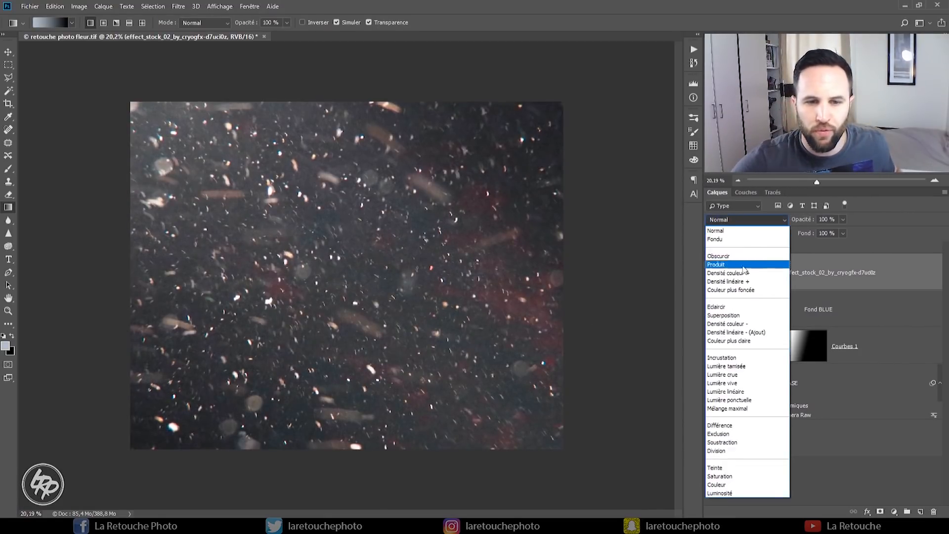
{"action": "left_click", "coordinate": [739, 307]}
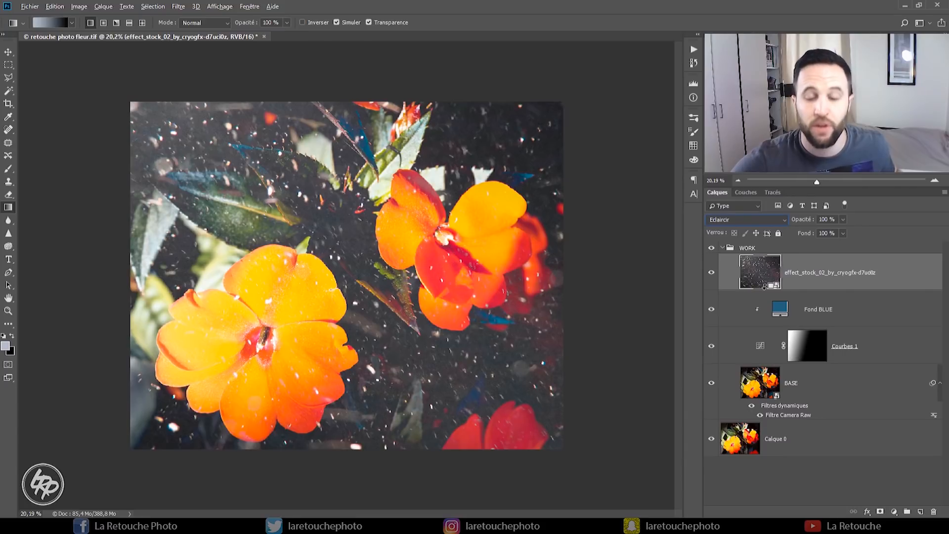
{"action": "left_click", "coordinate": [765, 288], "text": "alt"}
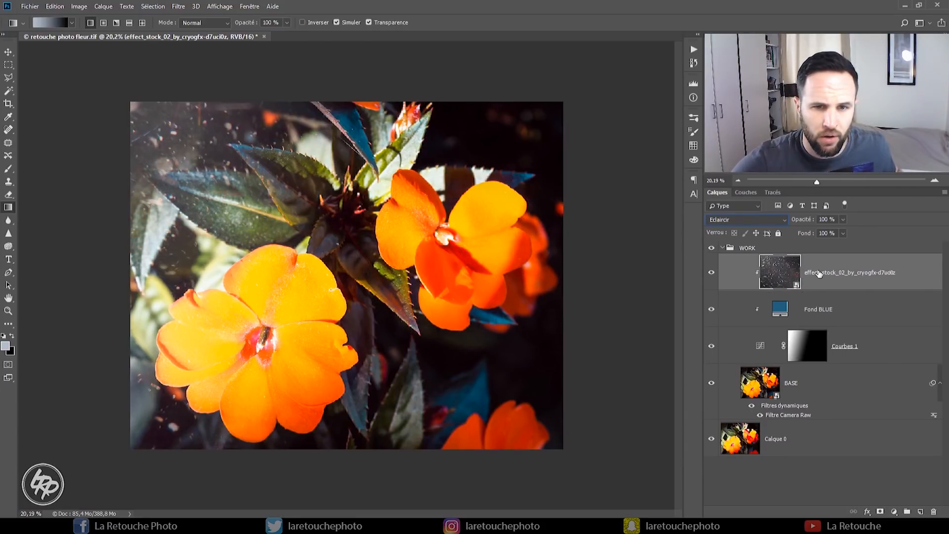
Move the particle texture layer between Fond BLUE and Courbes 1 and set its opacity to 80 %
{"action": "left_click_drag", "start_coordinate": [820, 274], "coordinate": [832, 320]}
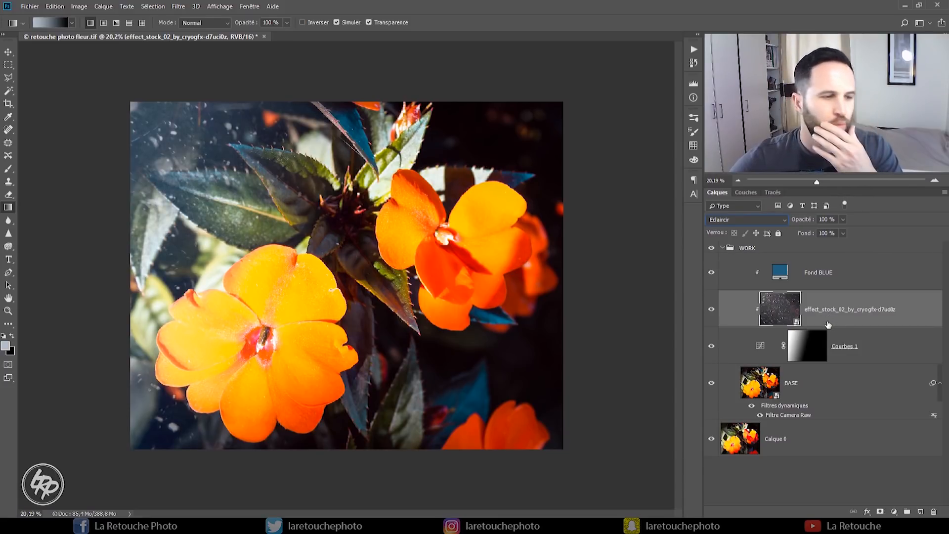
{"action": "left_click", "coordinate": [808, 220]}
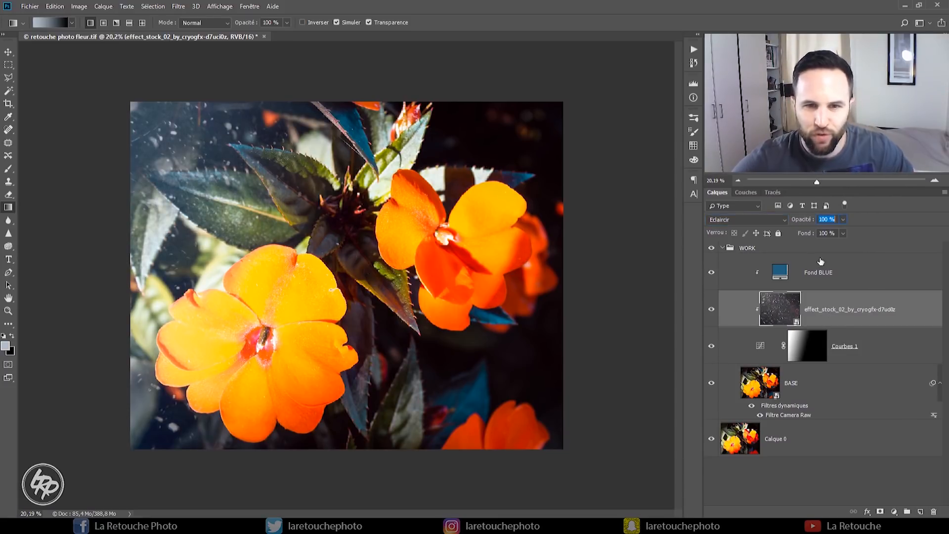
{"action": "type", "text": "80"}
{"action": "key", "text": "Return"}
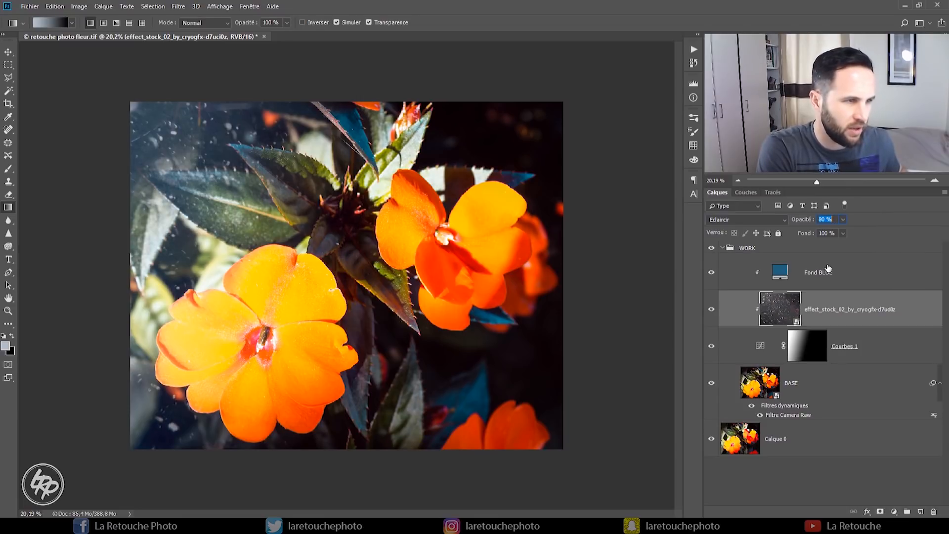
{"action": "type", "text": "70"}
{"action": "key", "text": "Return"}
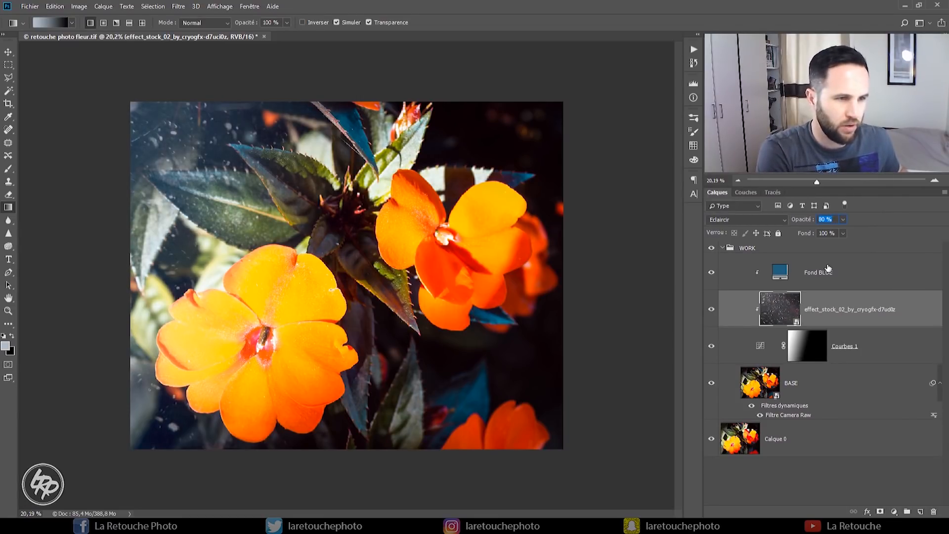
Set the Fond BLUE fill colour's saturation to 30 % and the layer's opacity to 80 %
{"action": "left_click", "coordinate": [780, 272]}
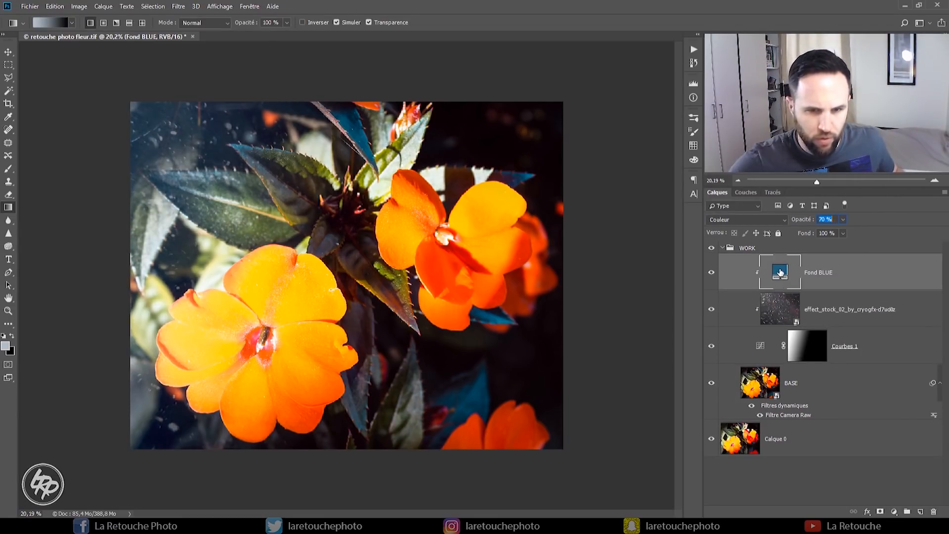
{"action": "double_click", "coordinate": [780, 272]}
{"action": "double_click", "coordinate": [547, 306]}
{"action": "type", "text": "20"}
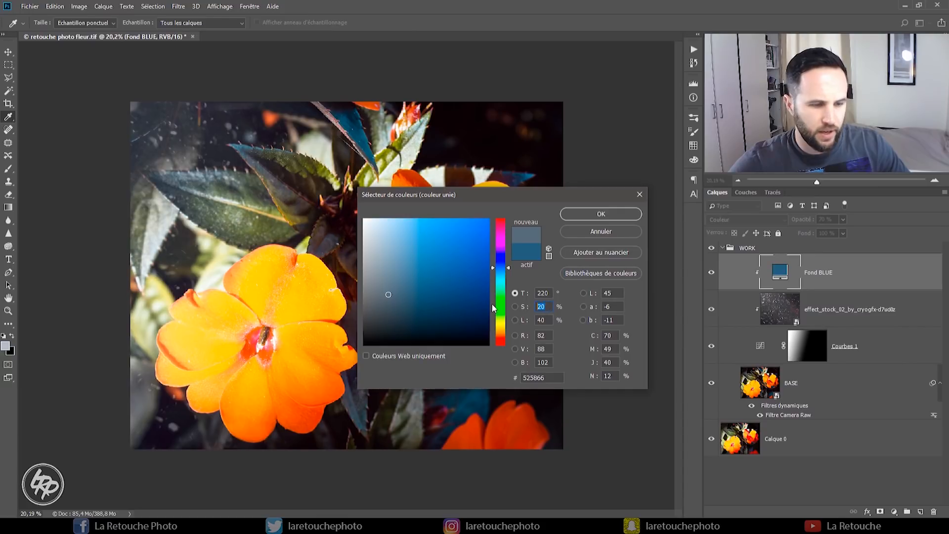
{"action": "type", "text": "30"}
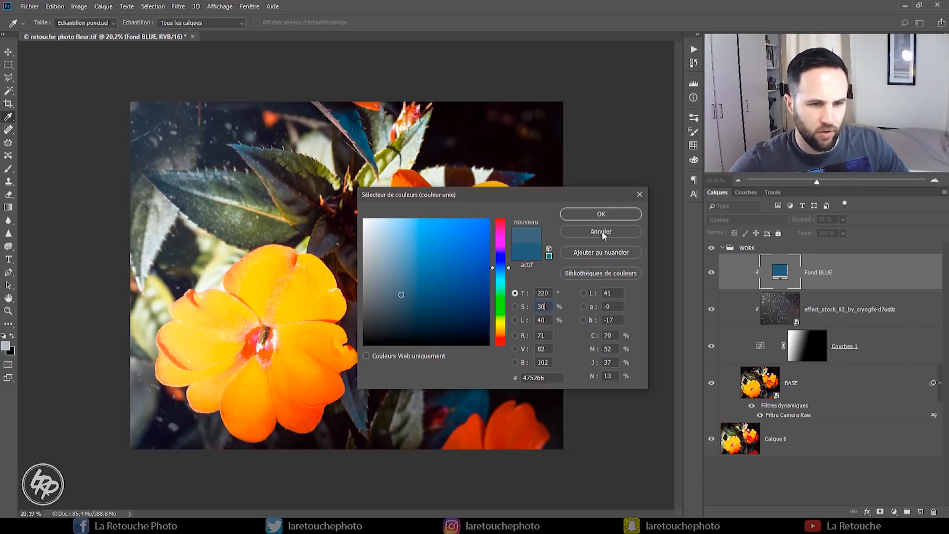
{"action": "left_click", "coordinate": [599, 215]}
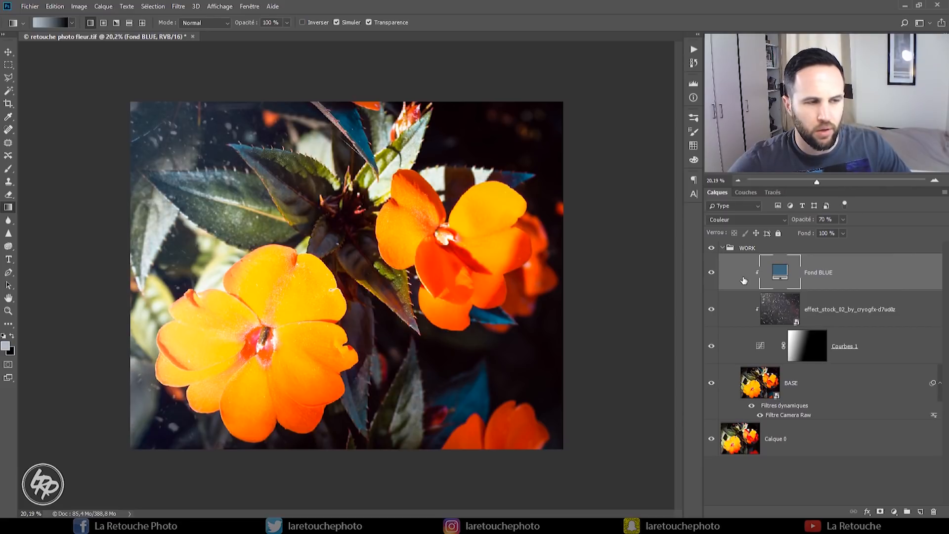
{"action": "type", "text": "80"}
{"action": "key", "text": "Return"}
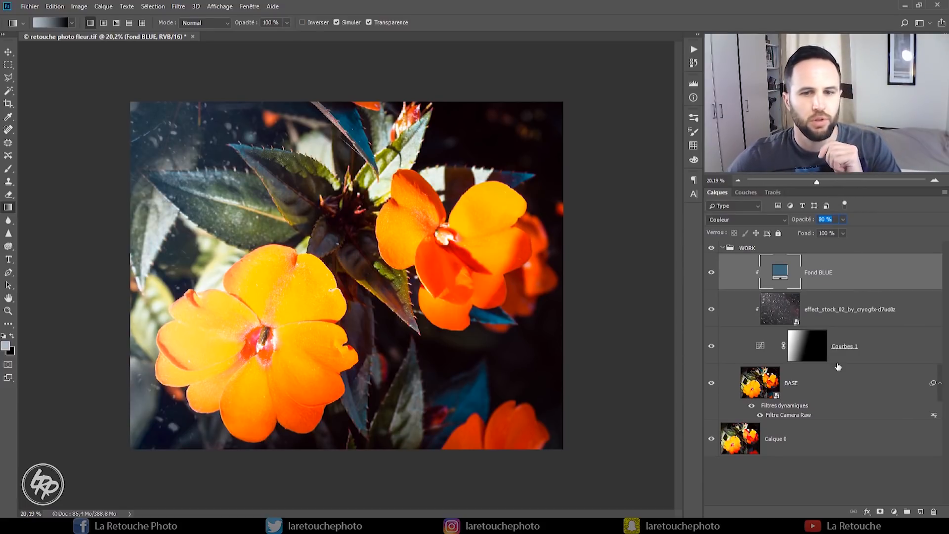
Try hues of 200° and 210° for the Fond BLUE fill colour and apply 215°
{"action": "double_click", "coordinate": [786, 276]}
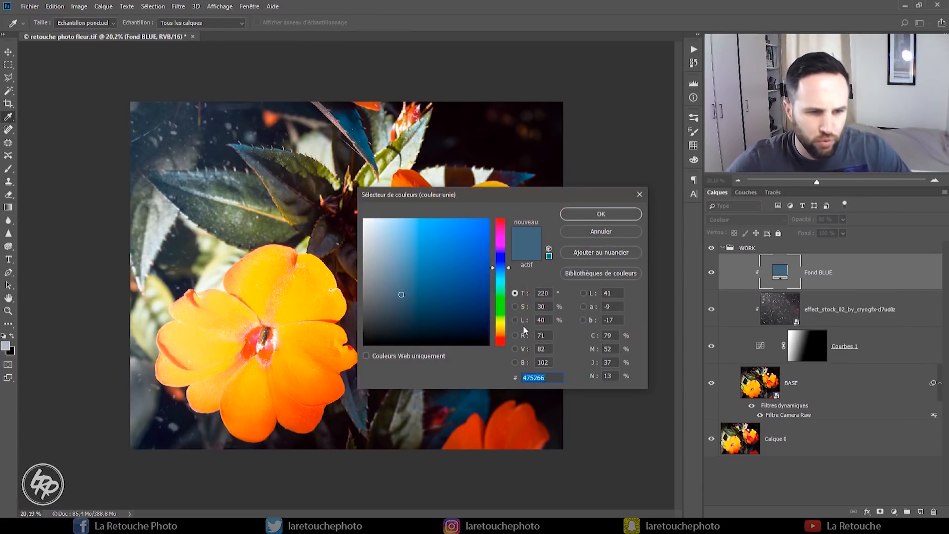
{"action": "key", "text": "Tab"}
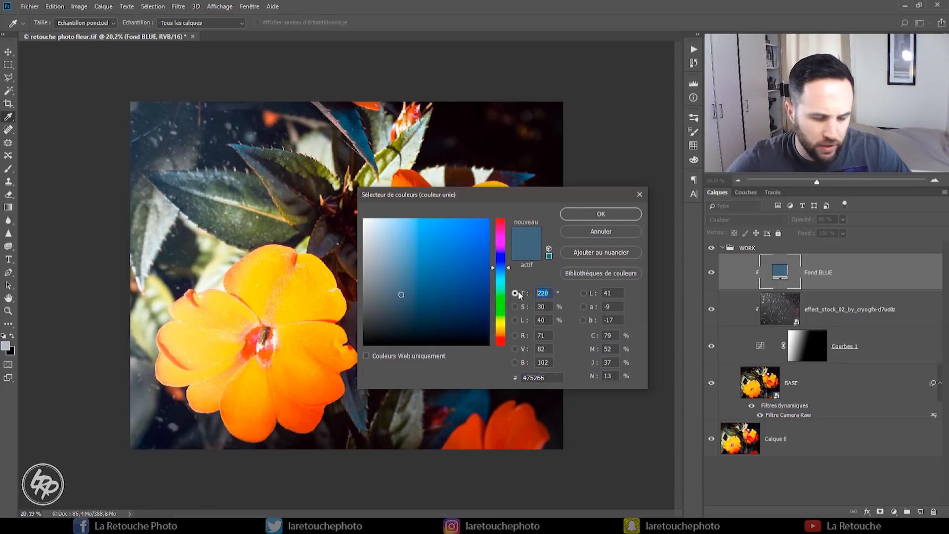
{"action": "type", "text": "200"}
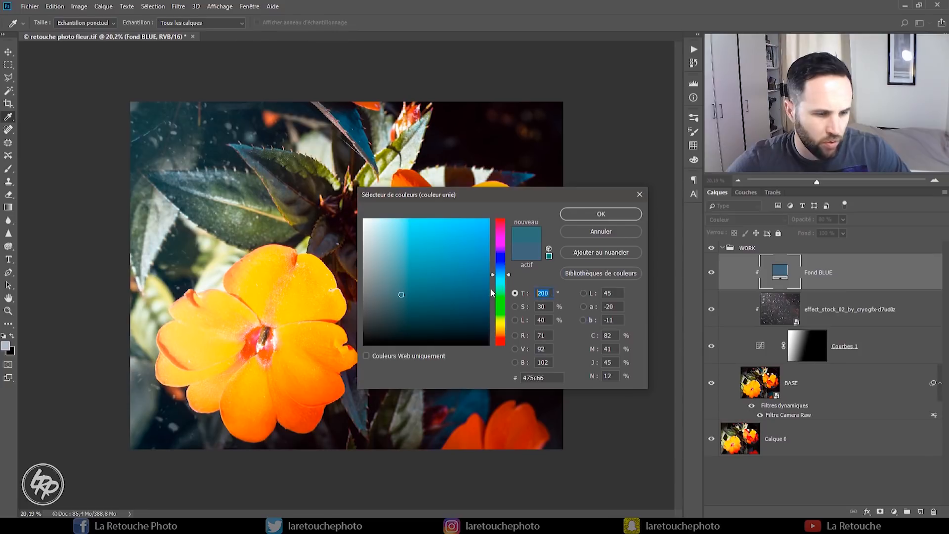
{"action": "type", "text": "210"}
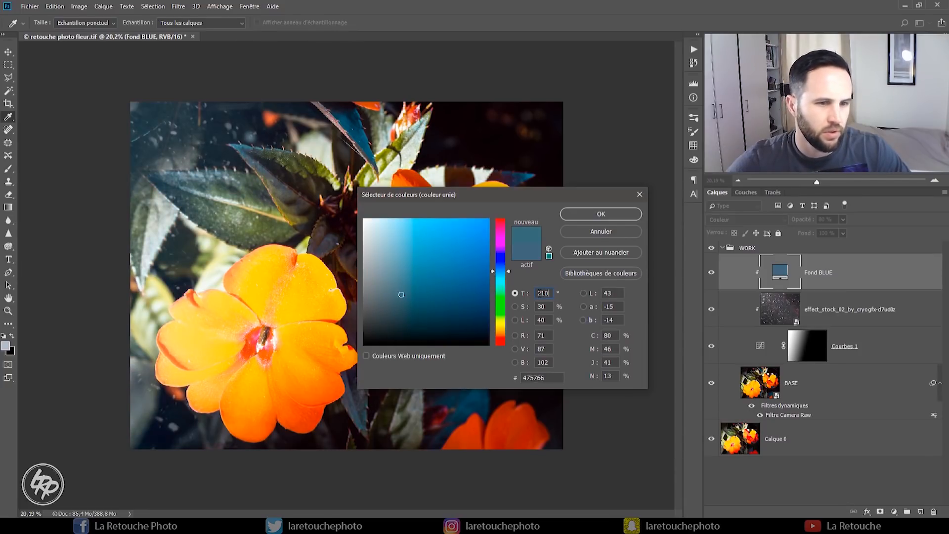
{"action": "type", "text": "215"}
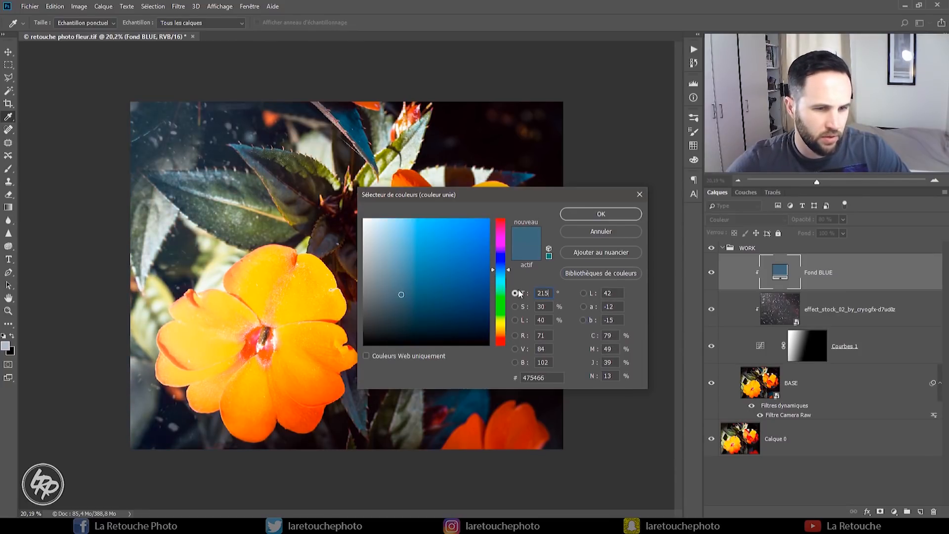
{"action": "left_click", "coordinate": [599, 216]}
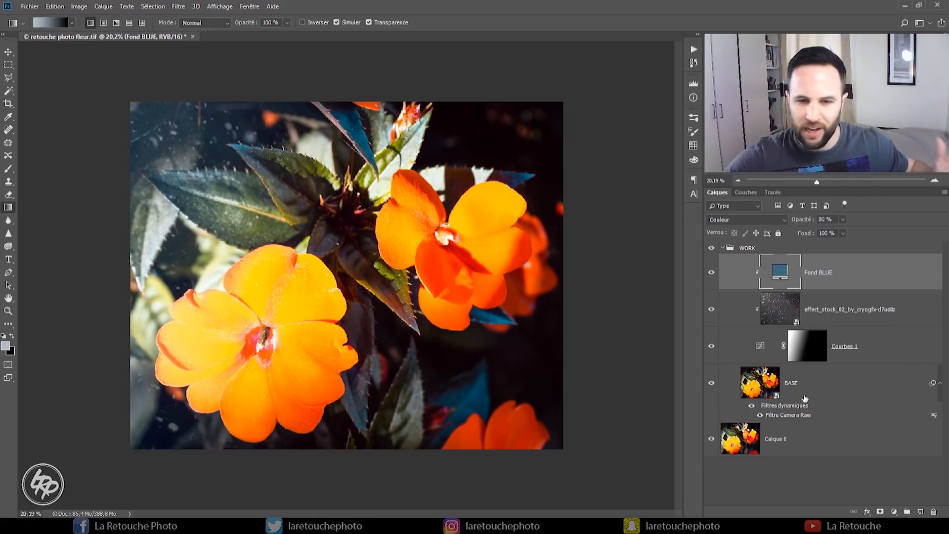
Duplicate the BASE layer and turn the copy into a rasterized layer without smart filters
{"action": "left_click", "coordinate": [799, 386]}
{"action": "key", "text": "ctrl+j"}
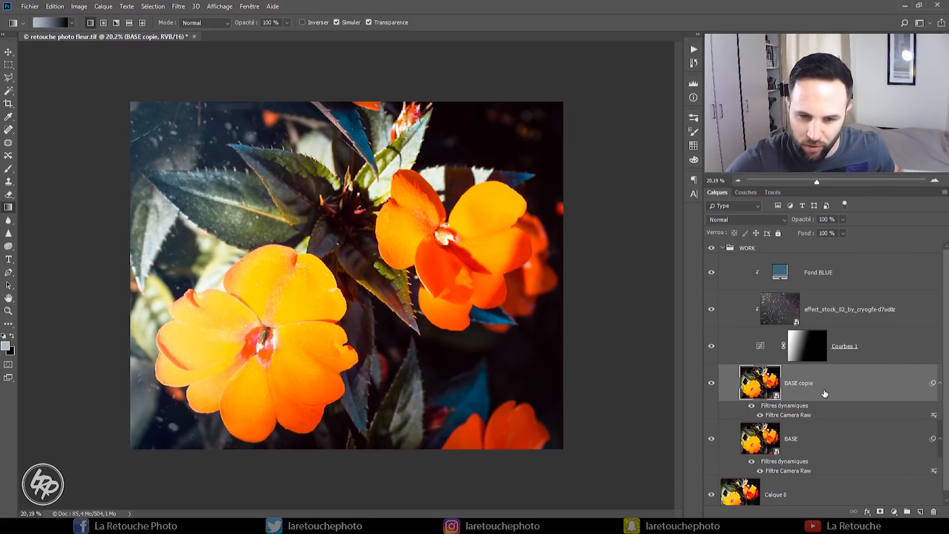
{"action": "right_click", "coordinate": [826, 406]}
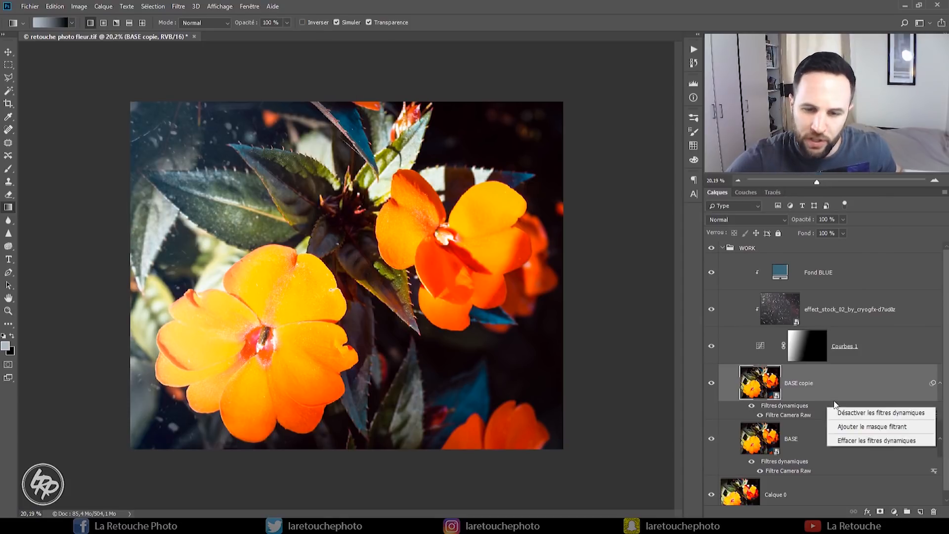
{"action": "left_click", "coordinate": [865, 439]}
{"action": "right_click", "coordinate": [810, 387]}
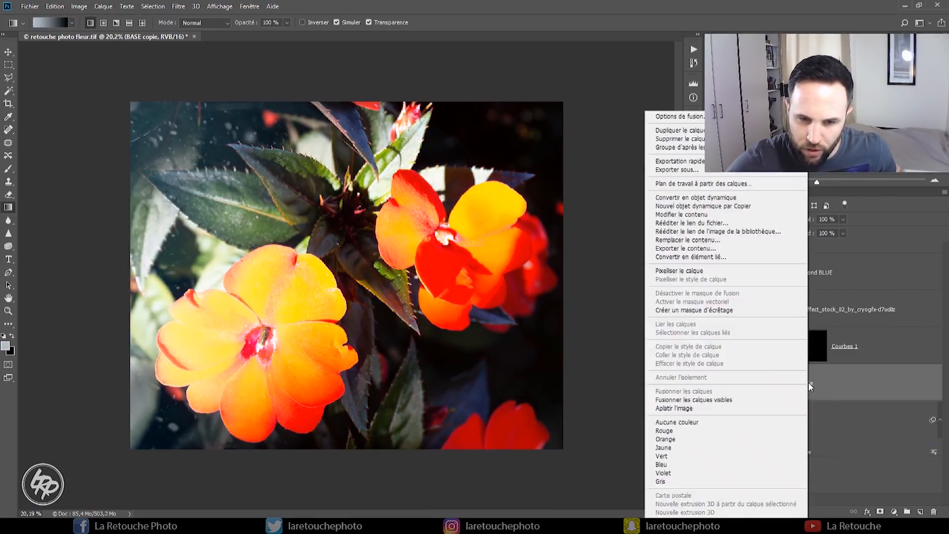
{"action": "left_click", "coordinate": [683, 272]}
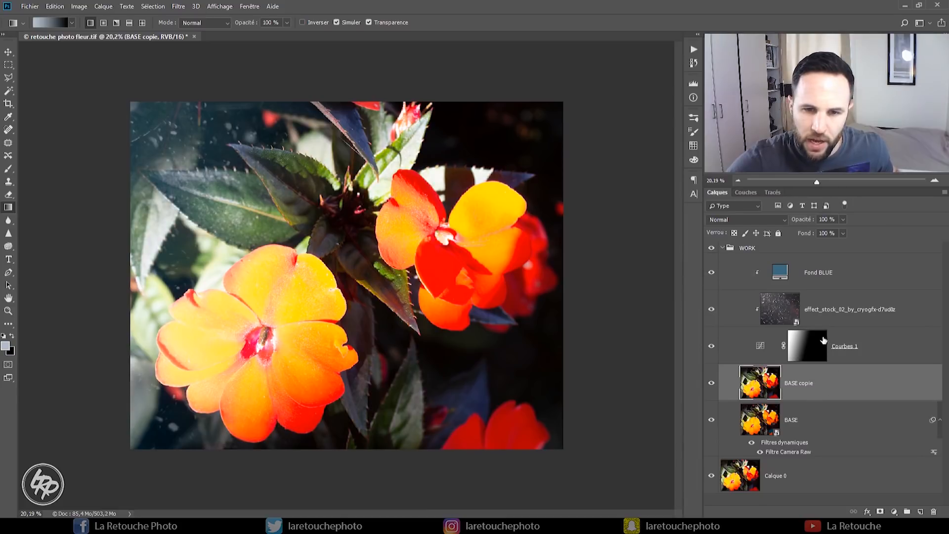
Merge a copy of the layers from BASE copie up to Fond BLUE as CAM RAW and convert it to a smart object
{"action": "left_click", "coordinate": [820, 276], "text": "shift"}
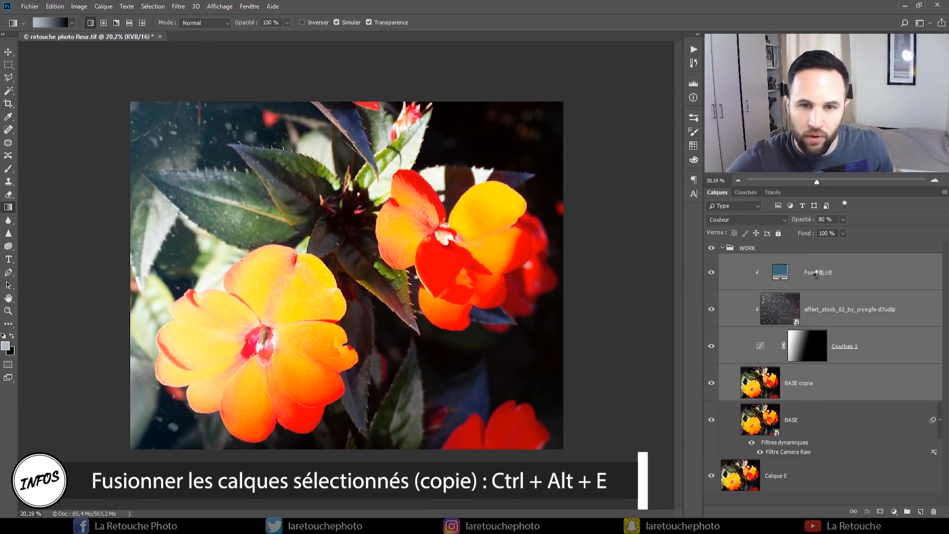
{"action": "key", "text": "ctrl+alt+e"}
{"action": "double_click", "coordinate": [805, 280]}
{"action": "type", "text": "CAM RAW"}
{"action": "key", "text": "Return"}
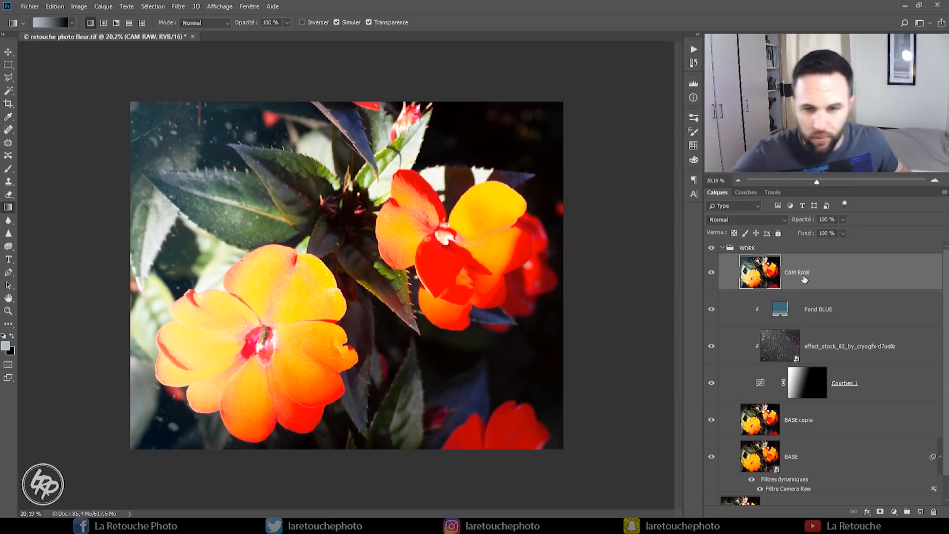
{"action": "right_click", "coordinate": [803, 275]}
{"action": "left_click", "coordinate": [702, 235]}
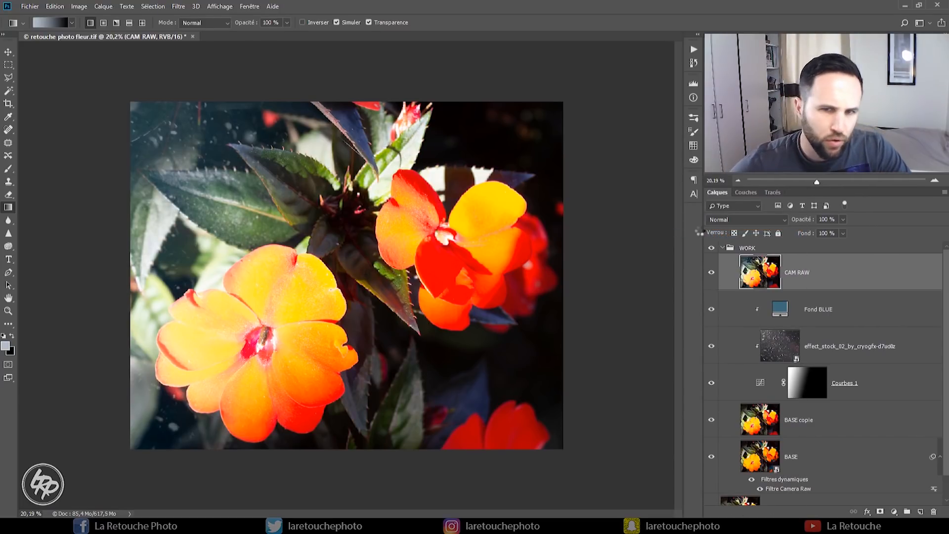
Hide the CAM RAW layer to check the layers beneath it, and delete it
{"action": "left_click", "coordinate": [712, 278]}
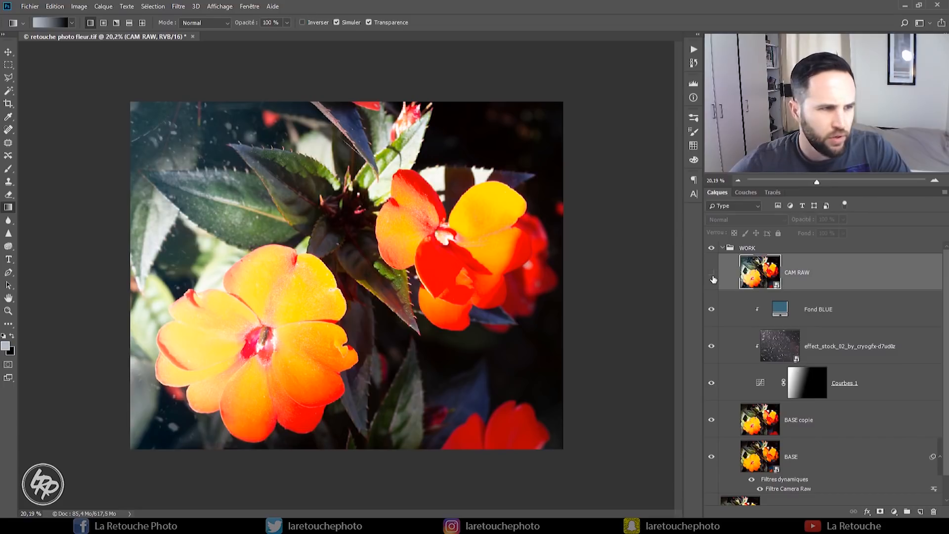
{"action": "left_click", "coordinate": [710, 312]}
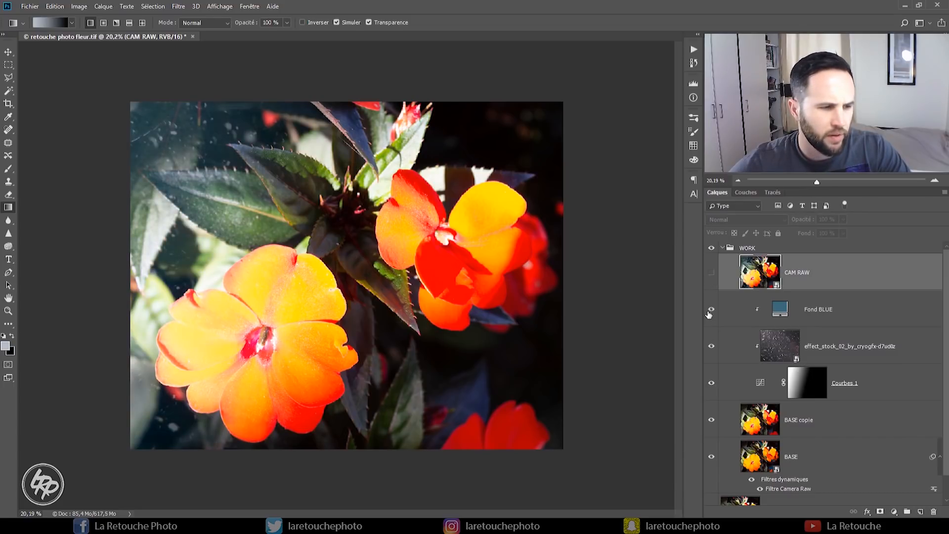
{"action": "left_click", "coordinate": [825, 347]}
{"action": "left_click", "coordinate": [853, 381]}
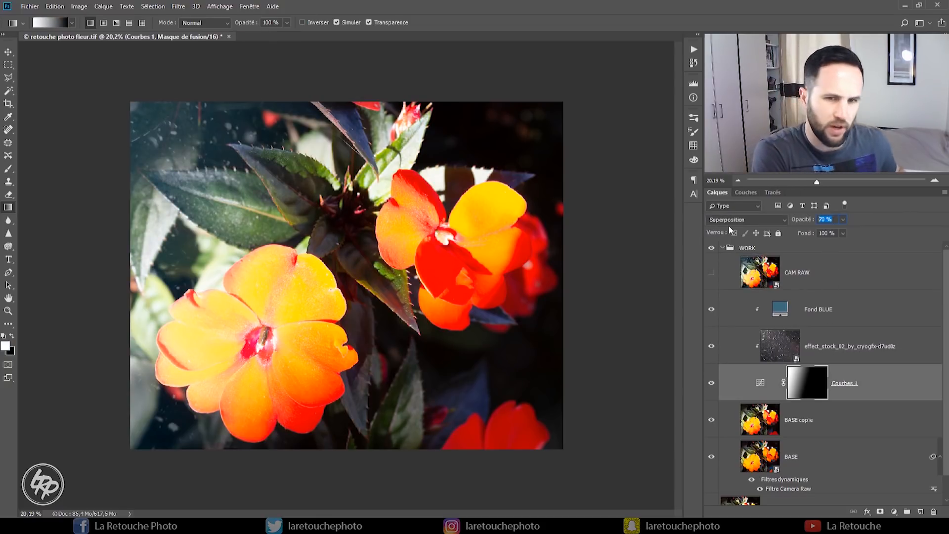
{"action": "left_click", "coordinate": [808, 284]}
{"action": "key", "text": "Delete"}
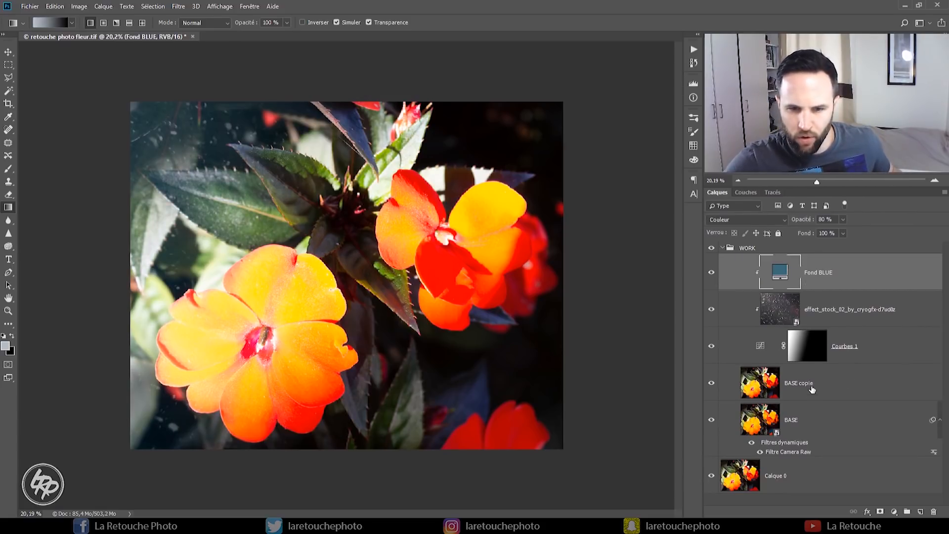
Merge a copy of the layers from Fond BLUE down to BASE copie into a new layer on top
{"action": "left_click", "coordinate": [813, 388], "text": "shift"}
{"action": "key", "text": "ctrl+alt+e"}
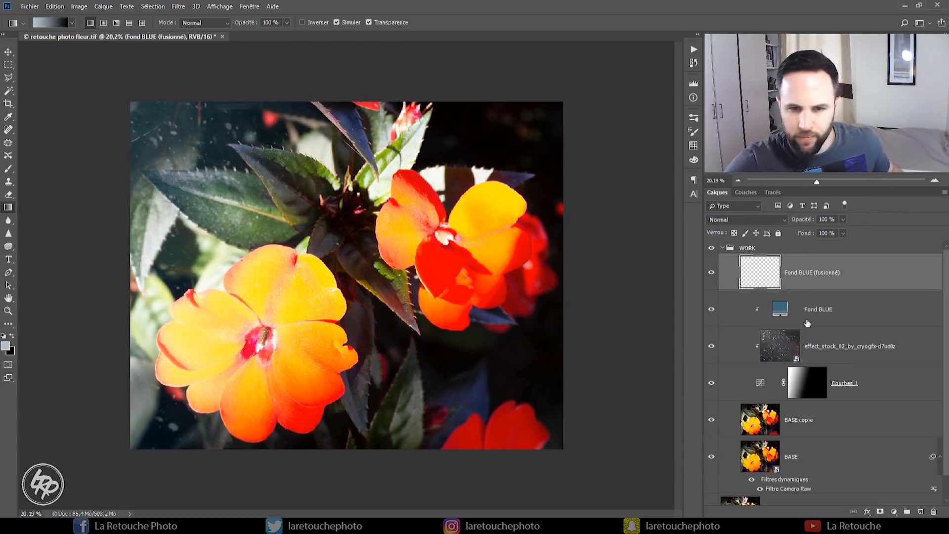
Rename the merged layer to CAM RAW and convert it to a smart object
{"action": "double_click", "coordinate": [811, 272]}
{"action": "type", "text": "CAM RAW"}
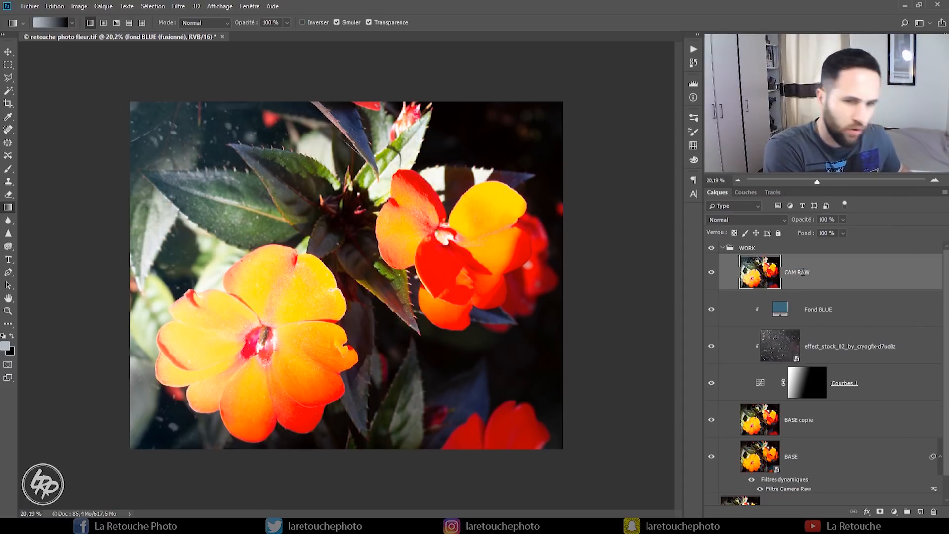
{"action": "key", "text": "Return"}
{"action": "right_click", "coordinate": [801, 270]}
{"action": "left_click", "coordinate": [729, 234]}
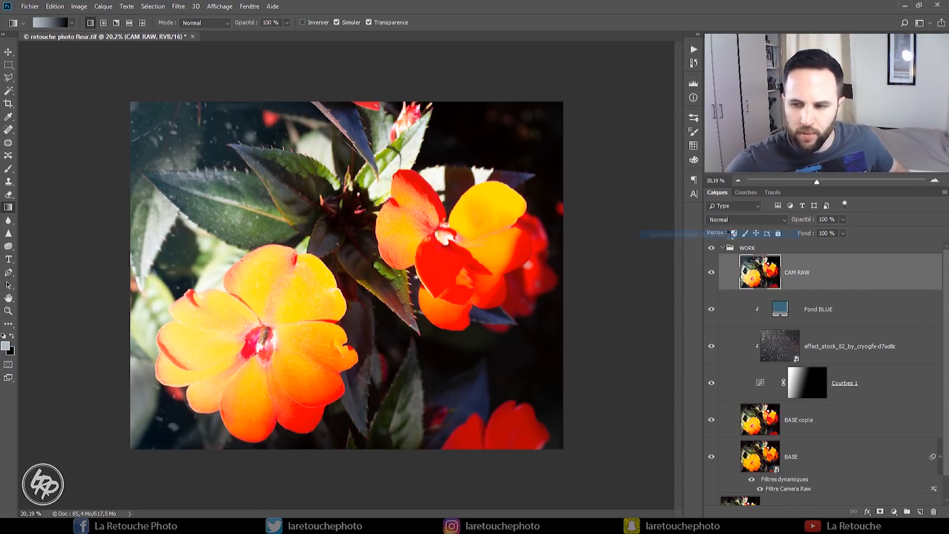
Delete the BASE copie layer and move the Camera Raw smart filter from BASE to the CAM RAW layer
{"action": "left_click", "coordinate": [811, 420]}
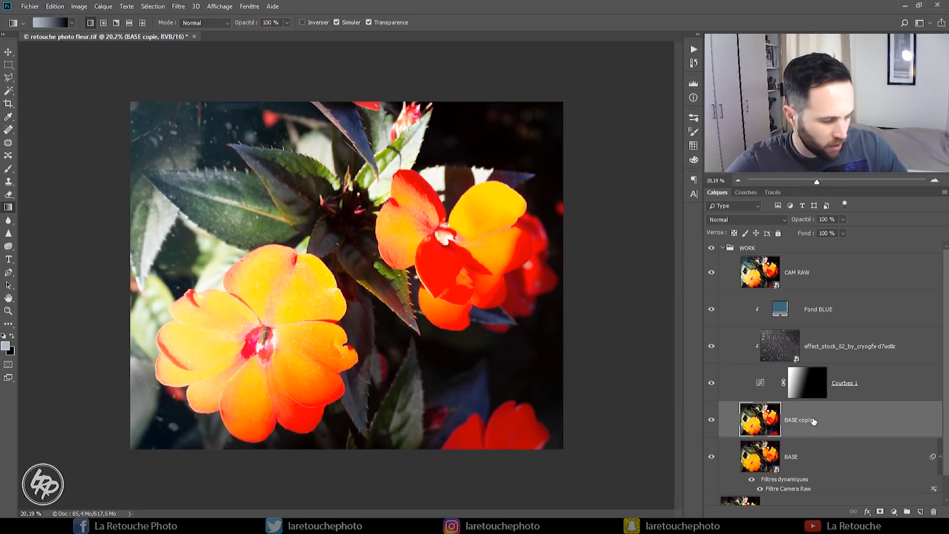
{"action": "key", "text": "Delete"}
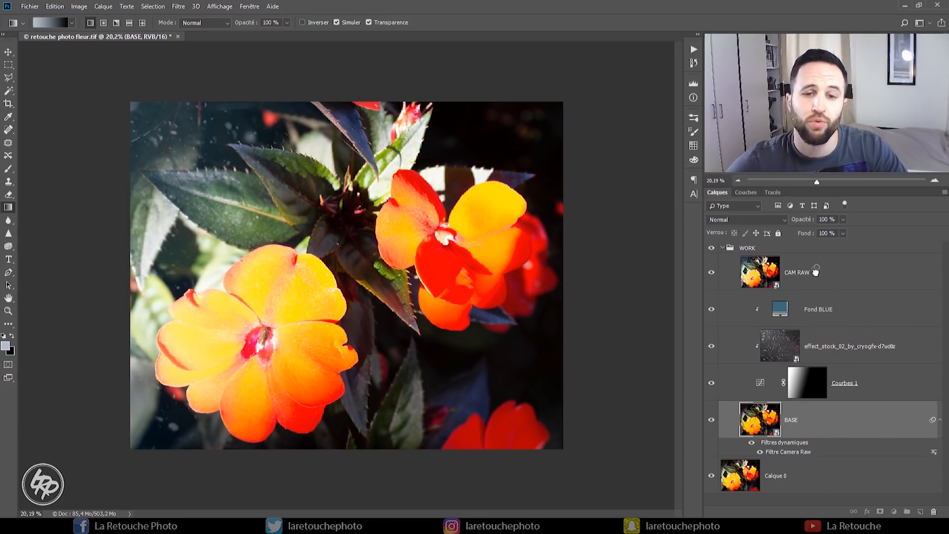
{"action": "left_click_drag", "start_coordinate": [817, 272], "coordinate": [816, 274]}
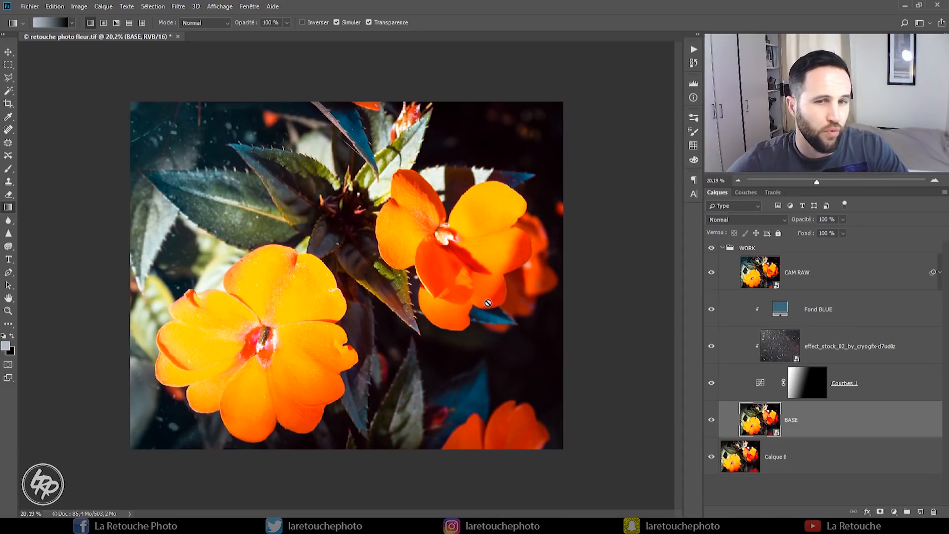
Move the CAM RAW layer out of the WORK group to just above it, and collapse the group
{"action": "left_click_drag", "start_coordinate": [815, 273], "coordinate": [816, 243]}
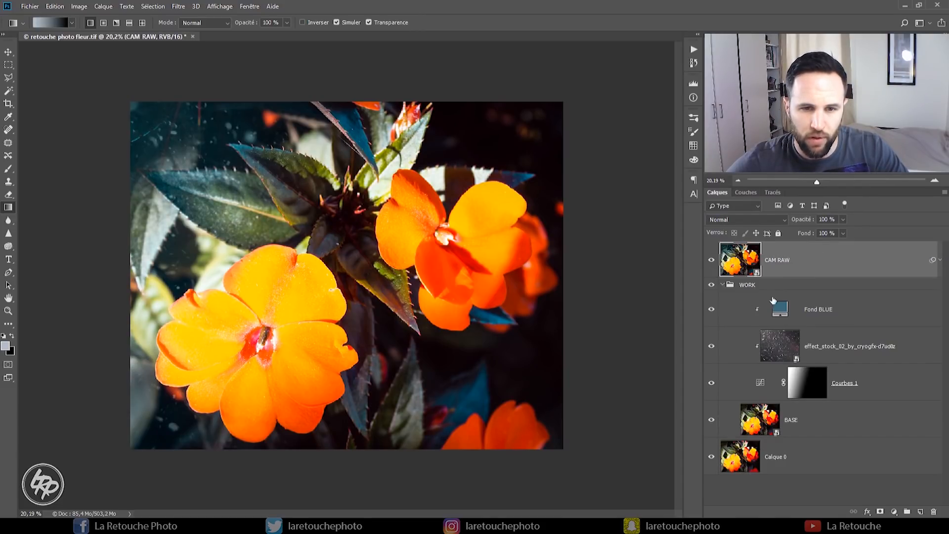
{"action": "left_click", "coordinate": [723, 285]}
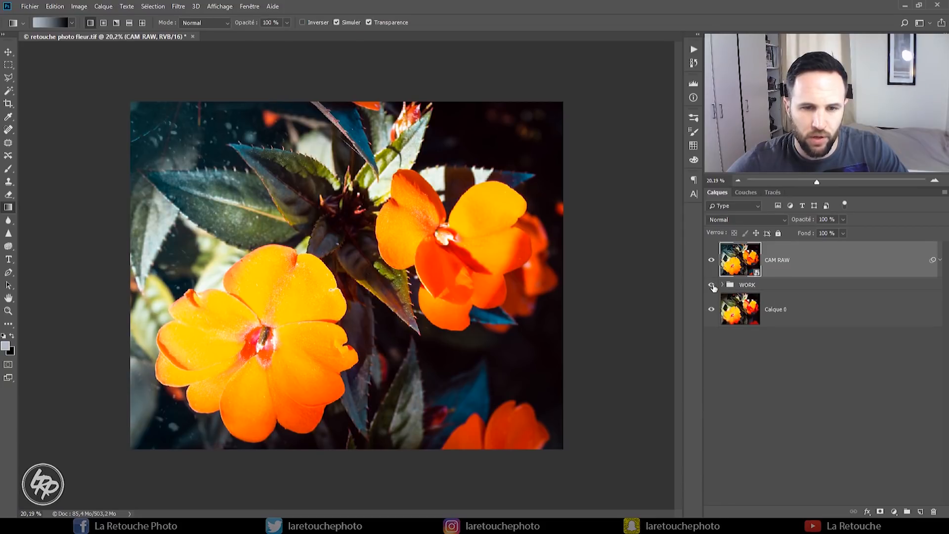
Toggle the CAM RAW layer's visibility to compare the filtered image with the WORK group beneath it
{"action": "left_click", "coordinate": [711, 262]}
{"action": "left_click", "coordinate": [711, 261]}
{"action": "left_click", "coordinate": [711, 261]}
{"action": "left_click", "coordinate": [711, 261]}
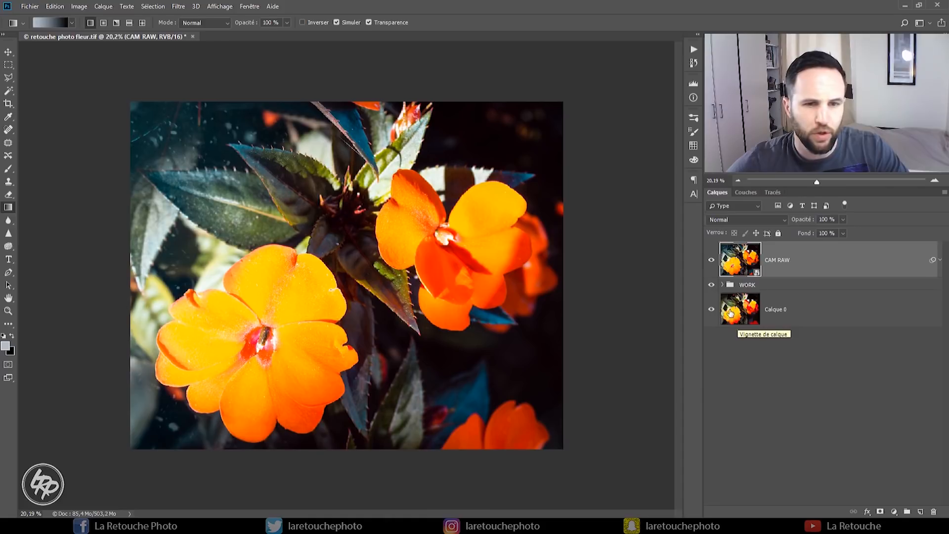
Hide the WORK group and toggle the CAM RAW layer to compare the retouched photo with Calque 0
{"action": "left_click", "coordinate": [712, 285]}
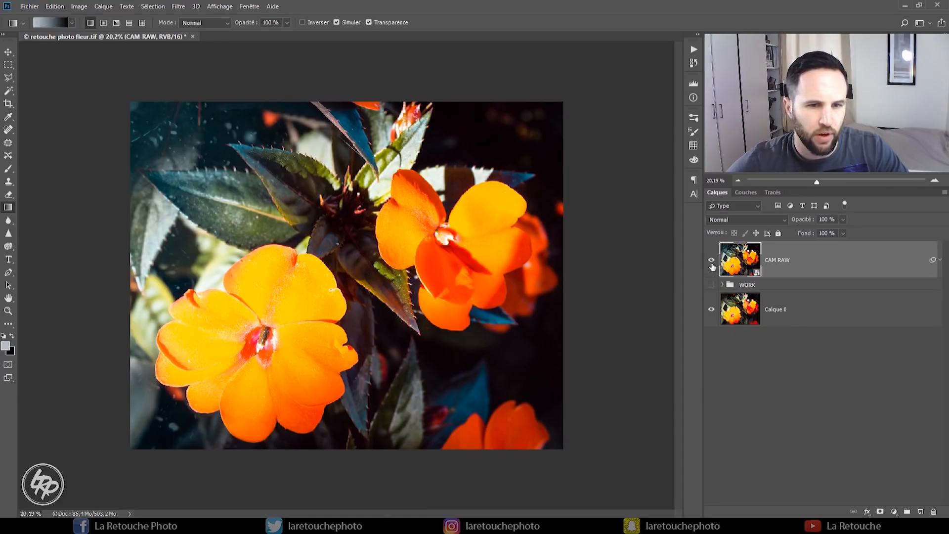
{"action": "left_click", "coordinate": [711, 262]}
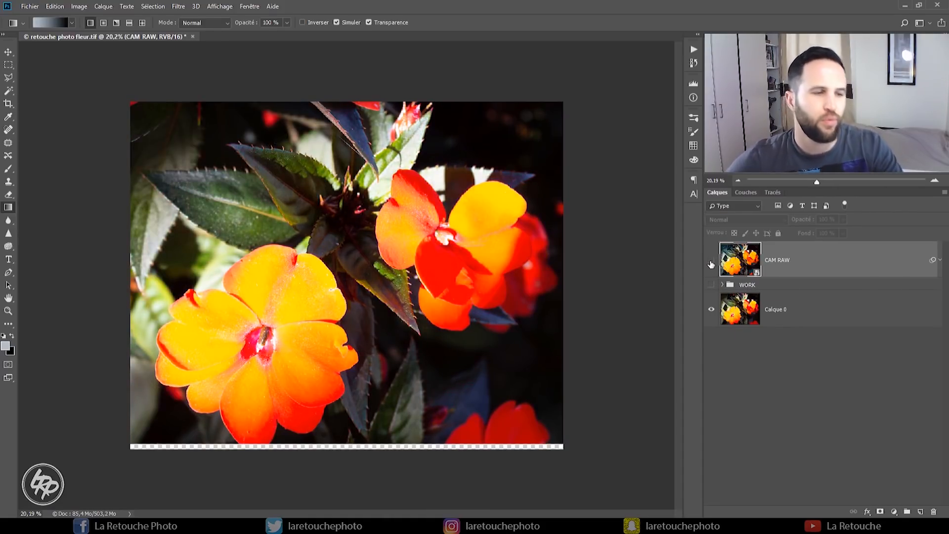
{"action": "left_click", "coordinate": [711, 262]}
{"action": "left_click", "coordinate": [711, 262]}
{"action": "left_click", "coordinate": [711, 262]}
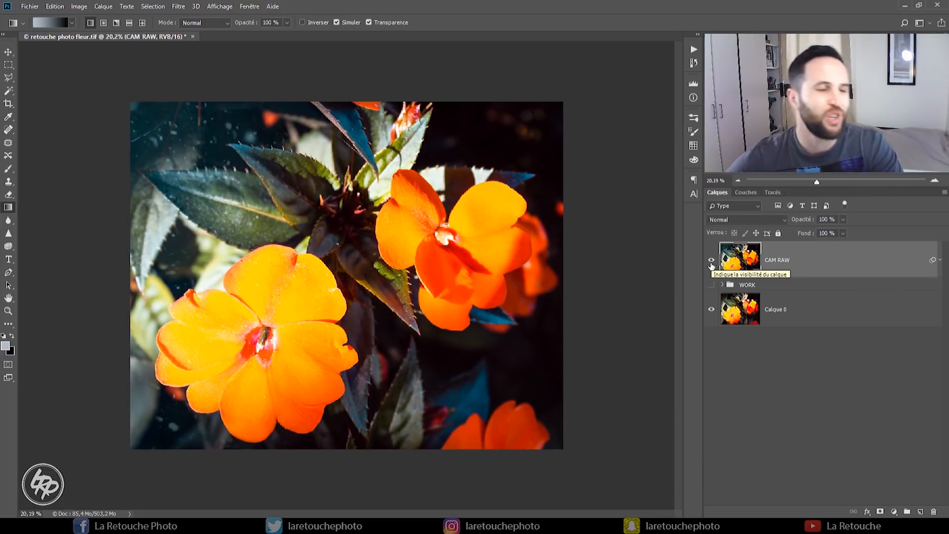
Switch to the Move tool and view the retouched photo in full-screen mode, fitted to the screen
{"action": "left_click", "coordinate": [11, 52]}
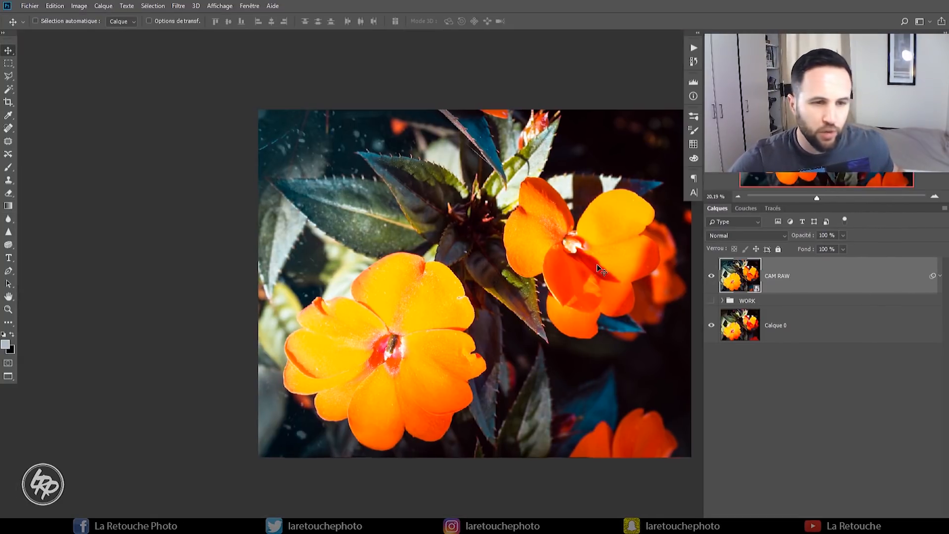
{"action": "key", "text": "f"}
{"action": "key", "text": "space"}
{"action": "left_click_drag", "start_coordinate": [583, 275], "coordinate": [553, 266]}
{"action": "key", "text": "ctrl+0"}
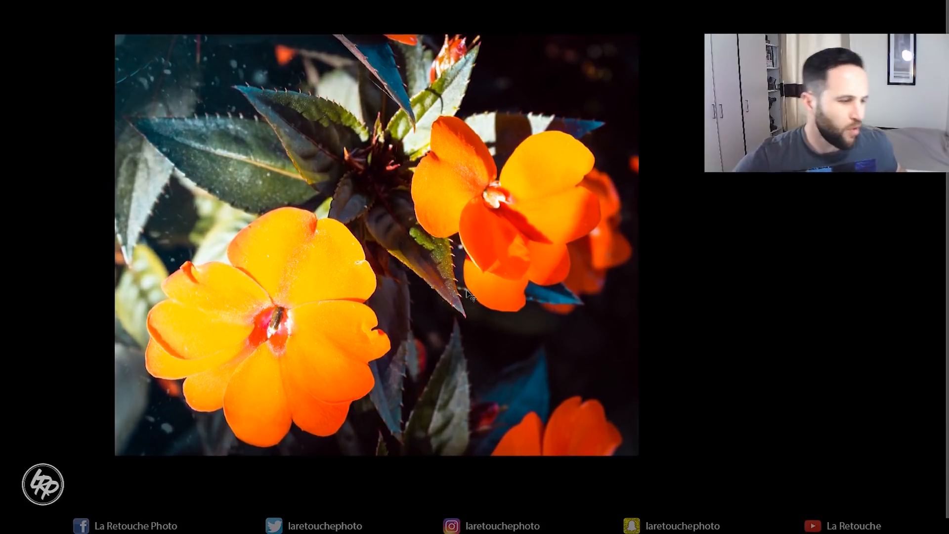